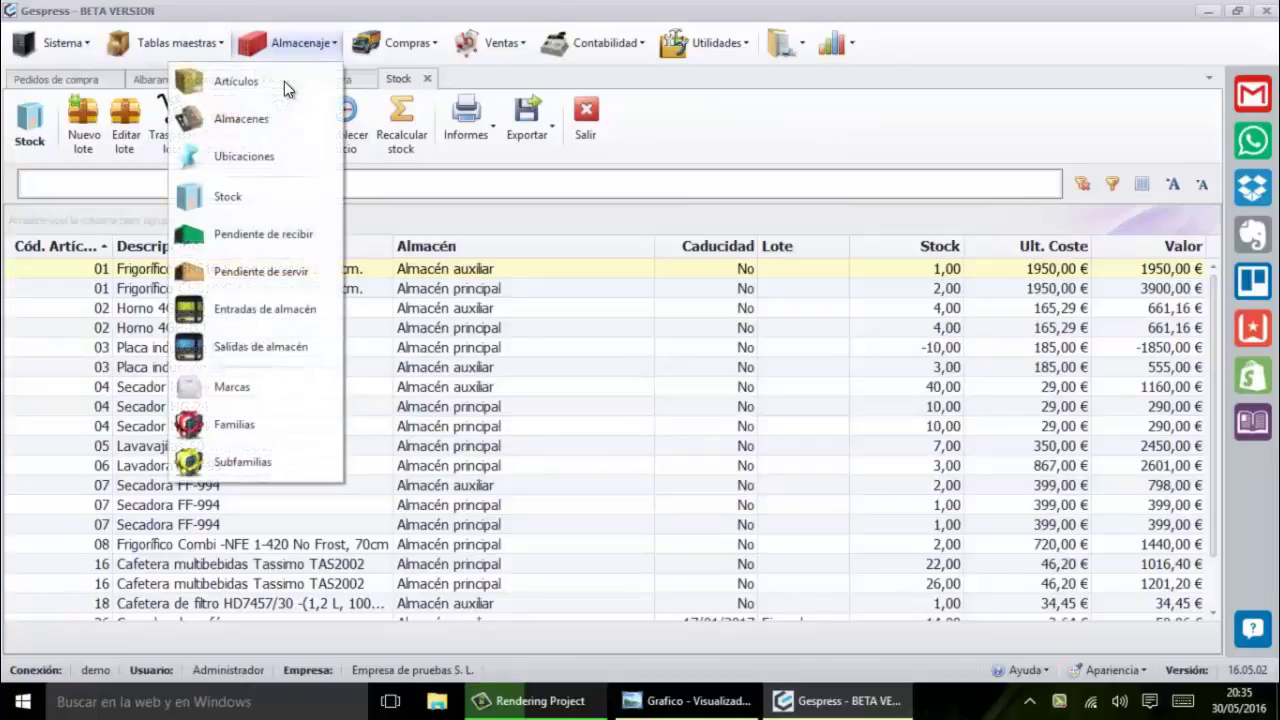
Step: Compare the articles list with the stock list and examine the general information of article 02, Horno 4GH-LQ, including its stock control option
{"action": "left_click", "coordinate": [280, 79]}
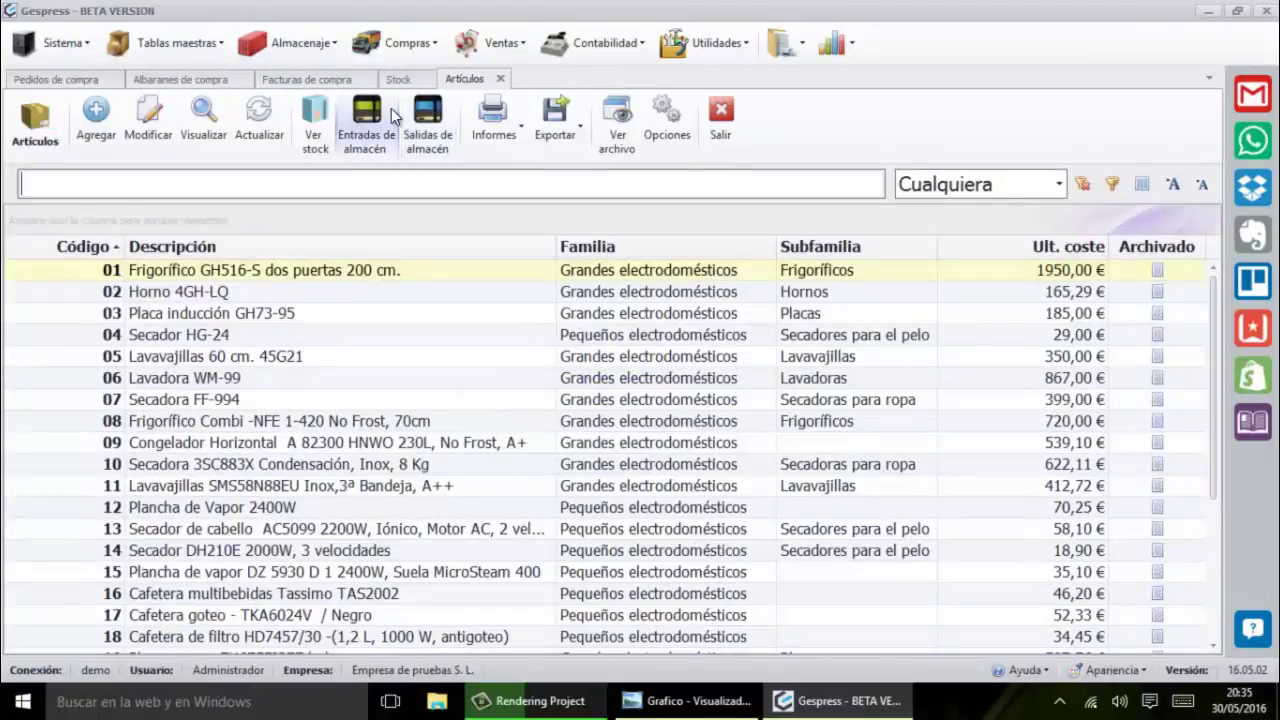
{"action": "left_click", "coordinate": [404, 74]}
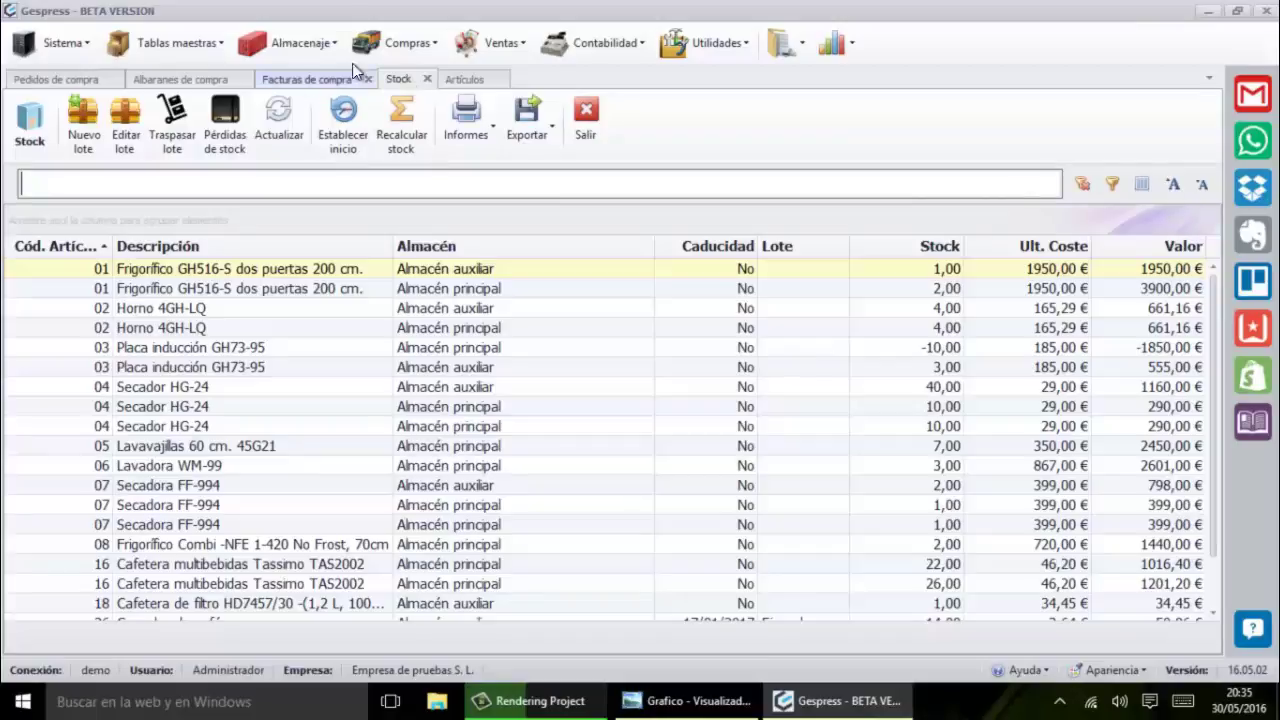
{"action": "left_click", "coordinate": [464, 79]}
{"action": "double_click", "coordinate": [401, 289]}
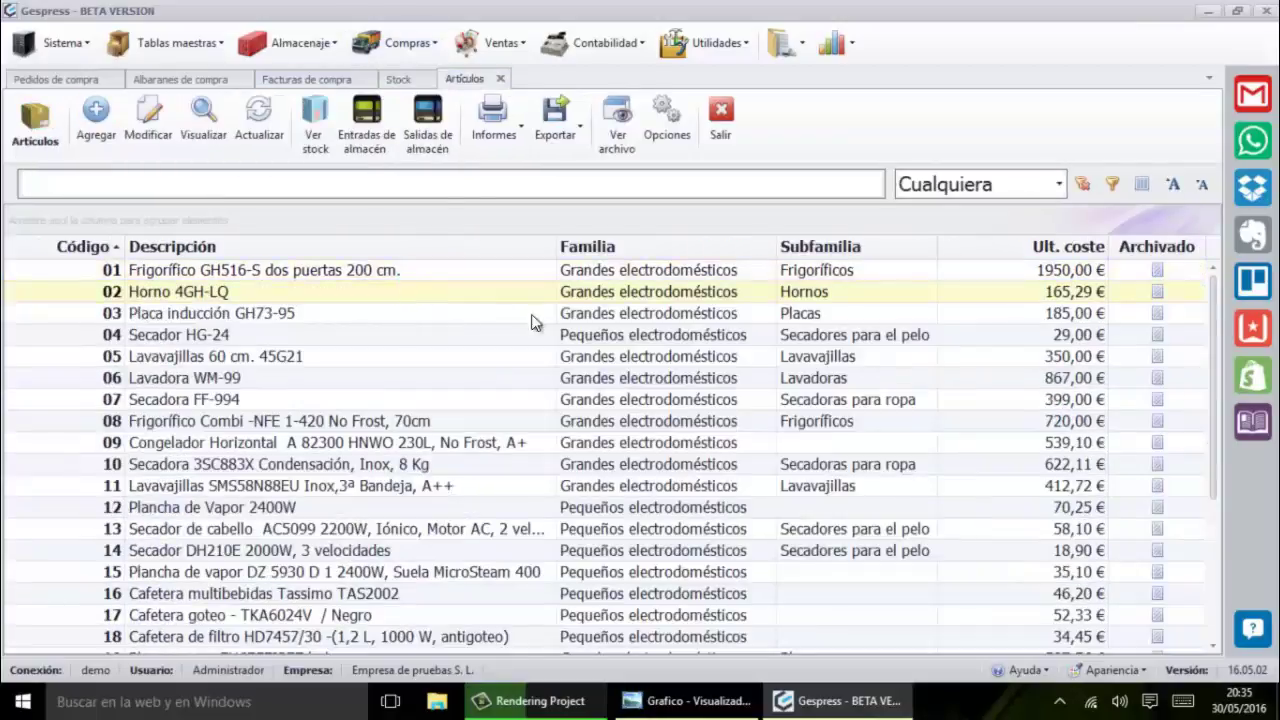
{"action": "mouse_move", "coordinate": [893, 367]}
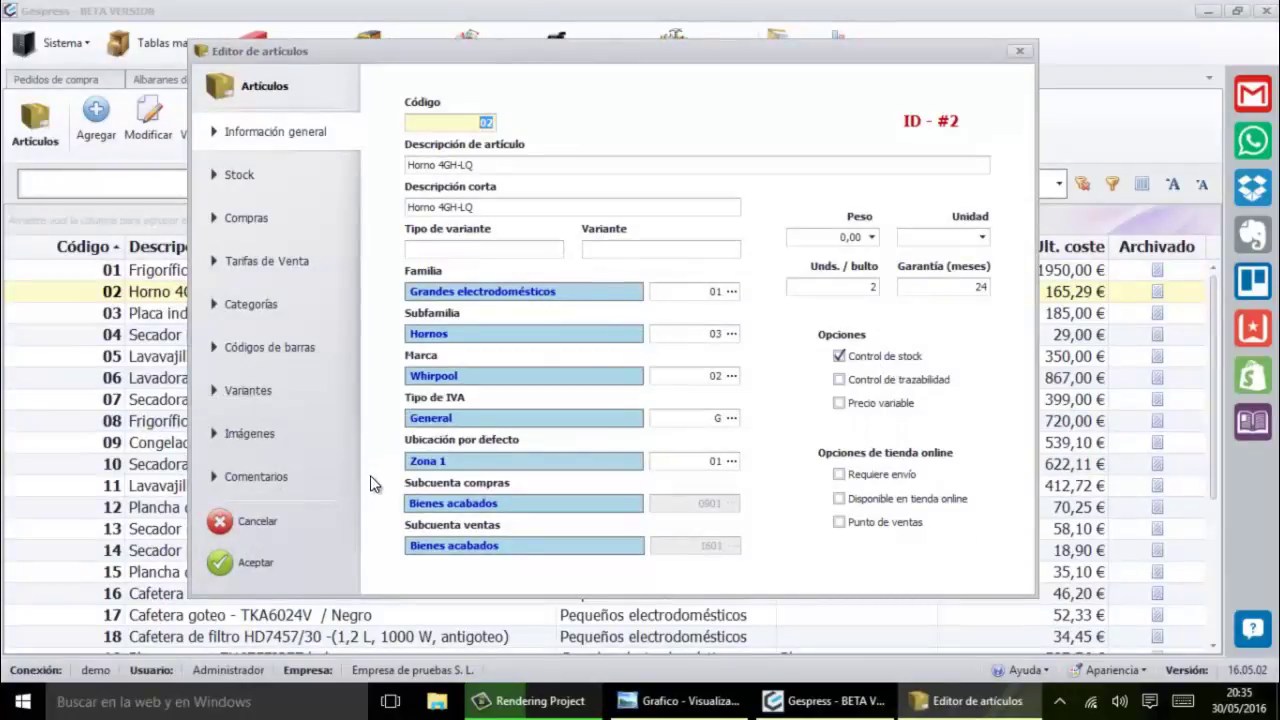
{"action": "left_click", "coordinate": [295, 506]}
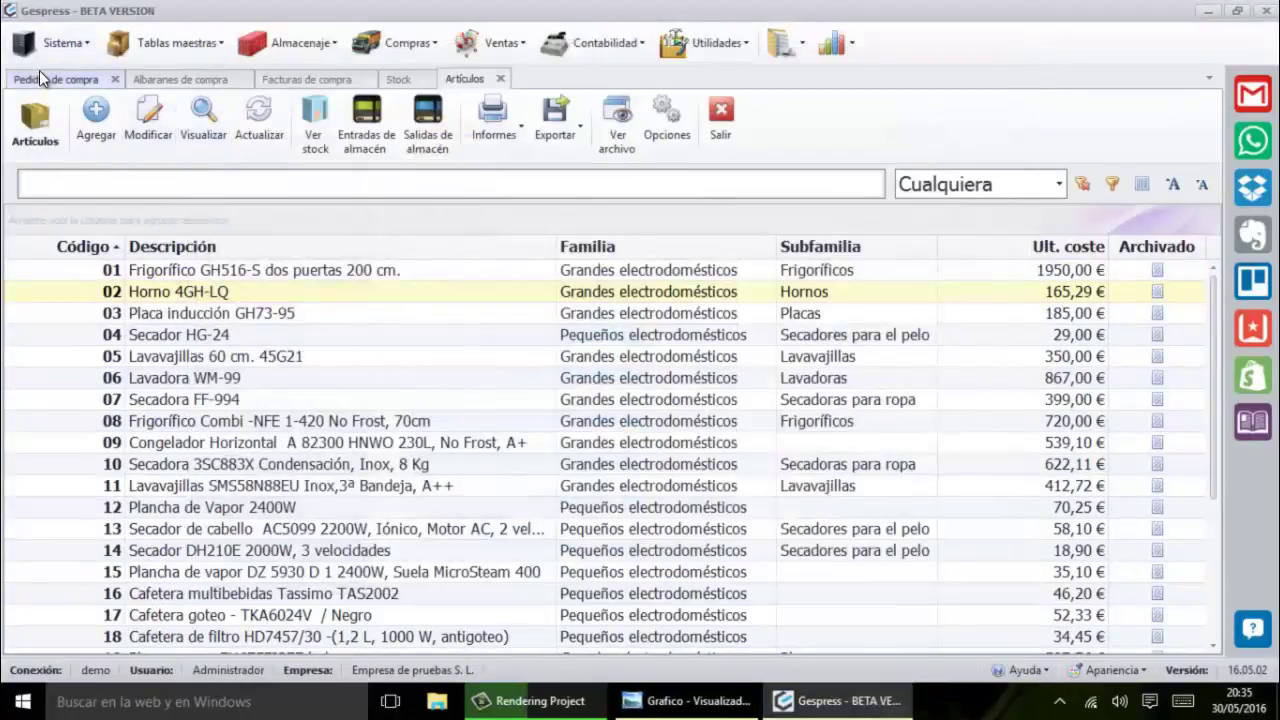
Step: Start a new purchase order with series A15 and supplier 02, Electrónica sur-europea S.A
{"action": "left_click", "coordinate": [48, 79]}
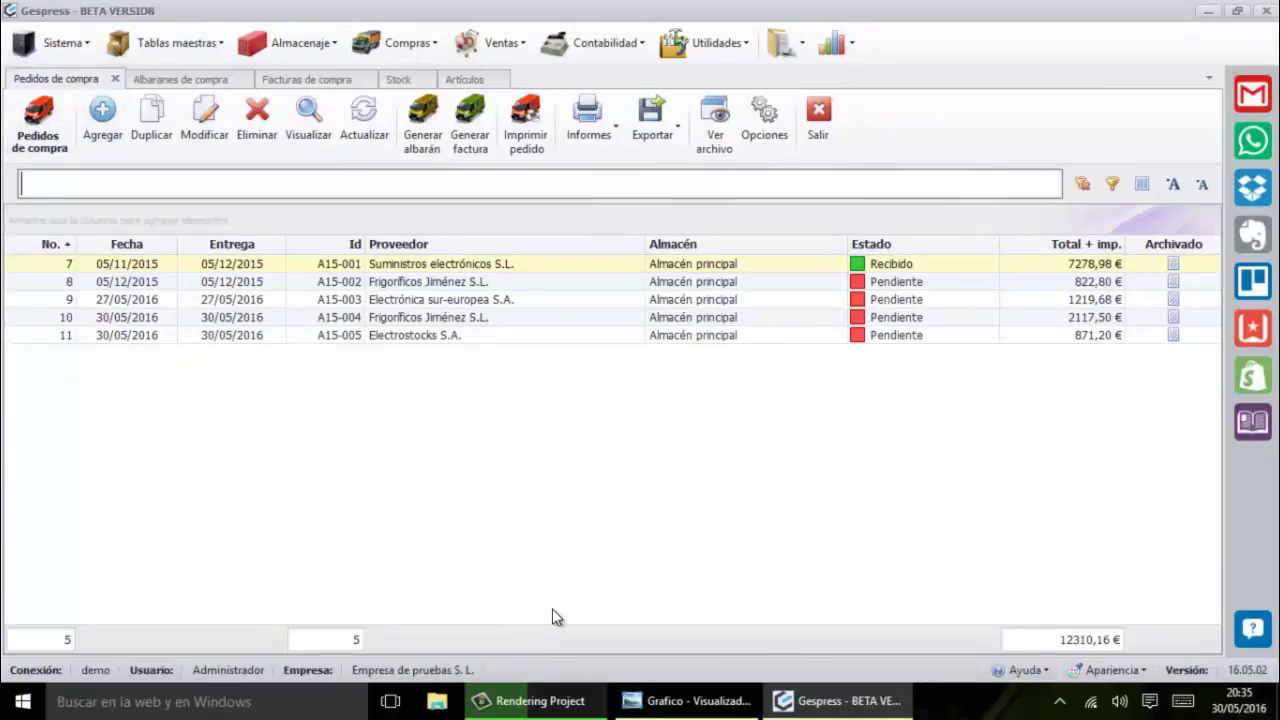
{"action": "left_click", "coordinate": [104, 125]}
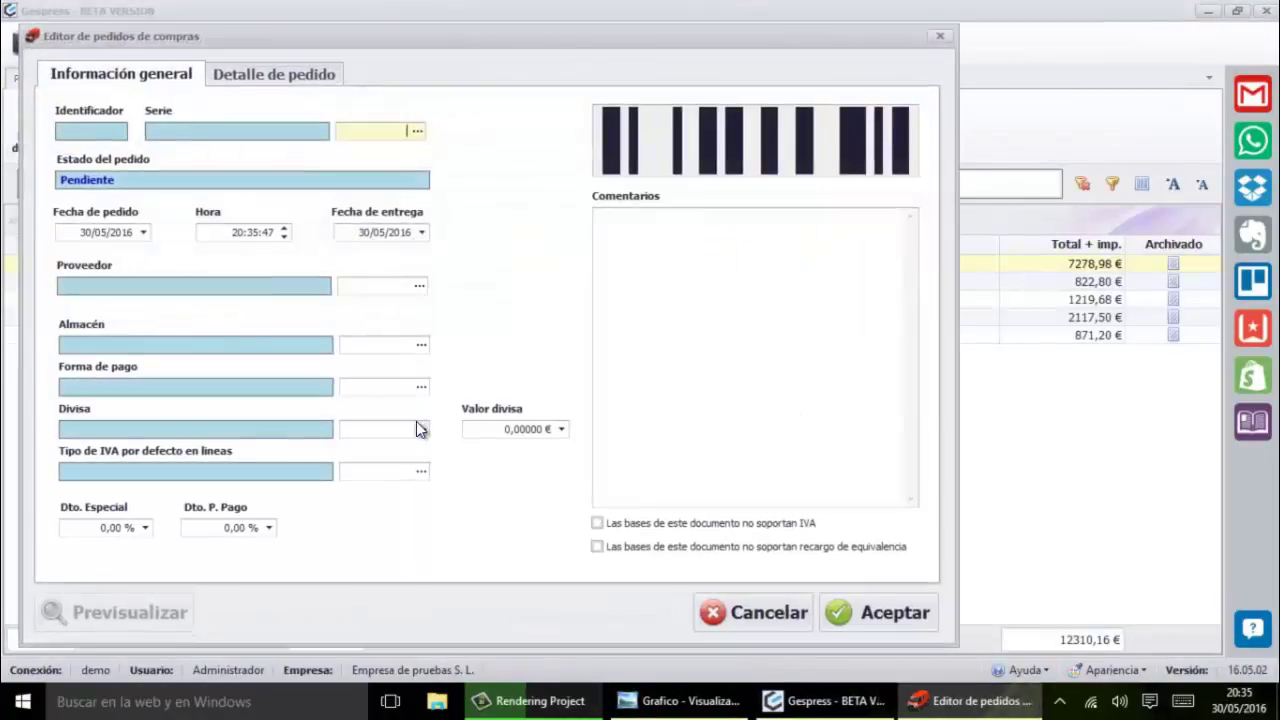
{"action": "left_click", "coordinate": [418, 428]}
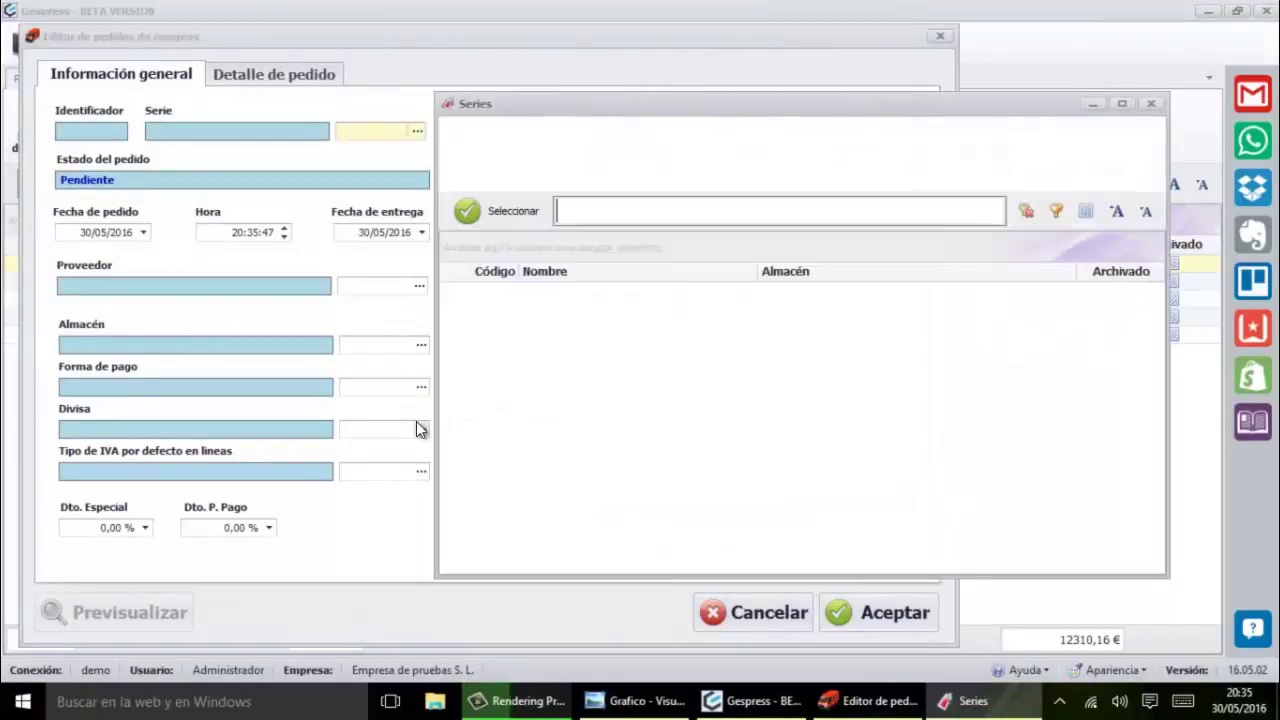
{"action": "key", "text": "Return"}
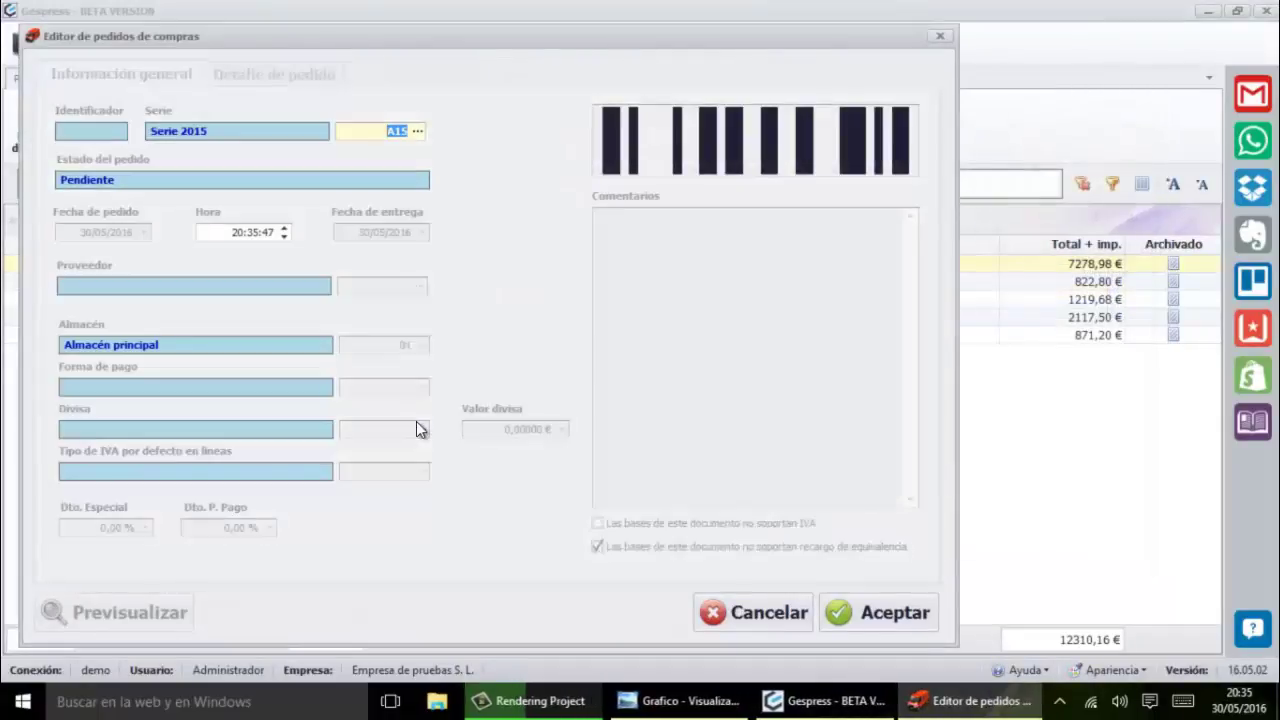
{"action": "key", "text": "Tab"}
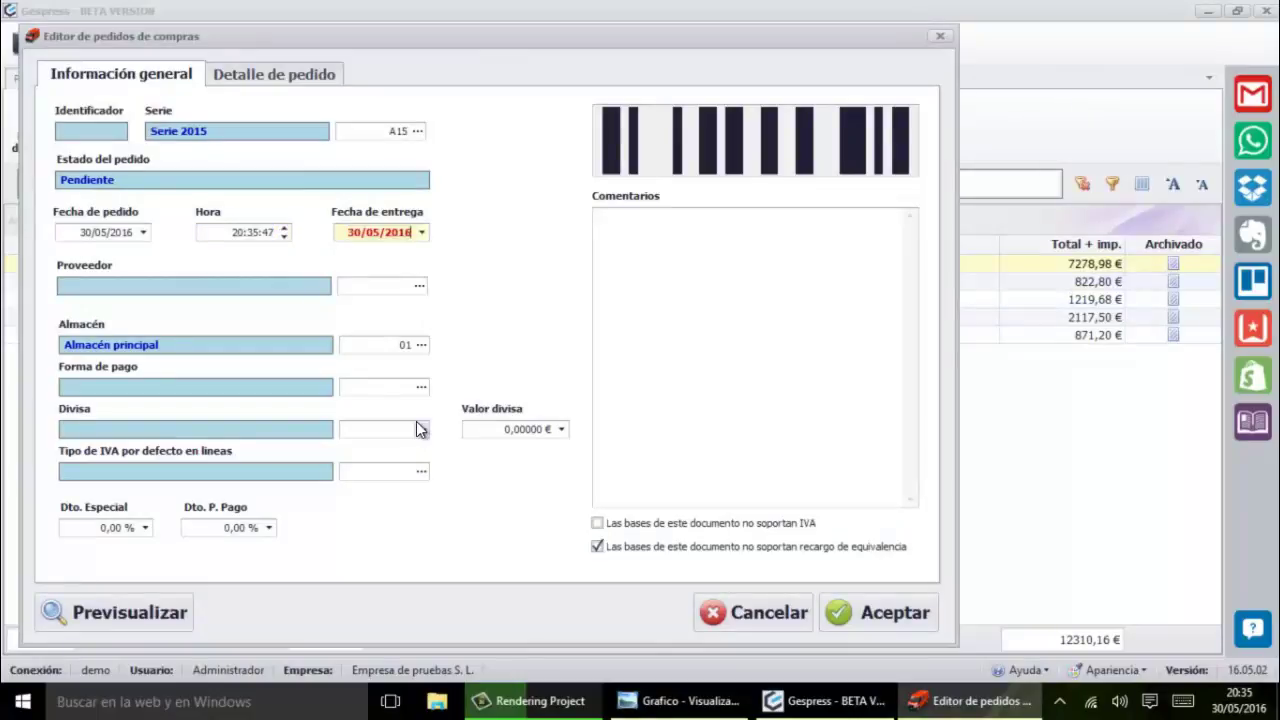
{"action": "key", "text": "Tab"}
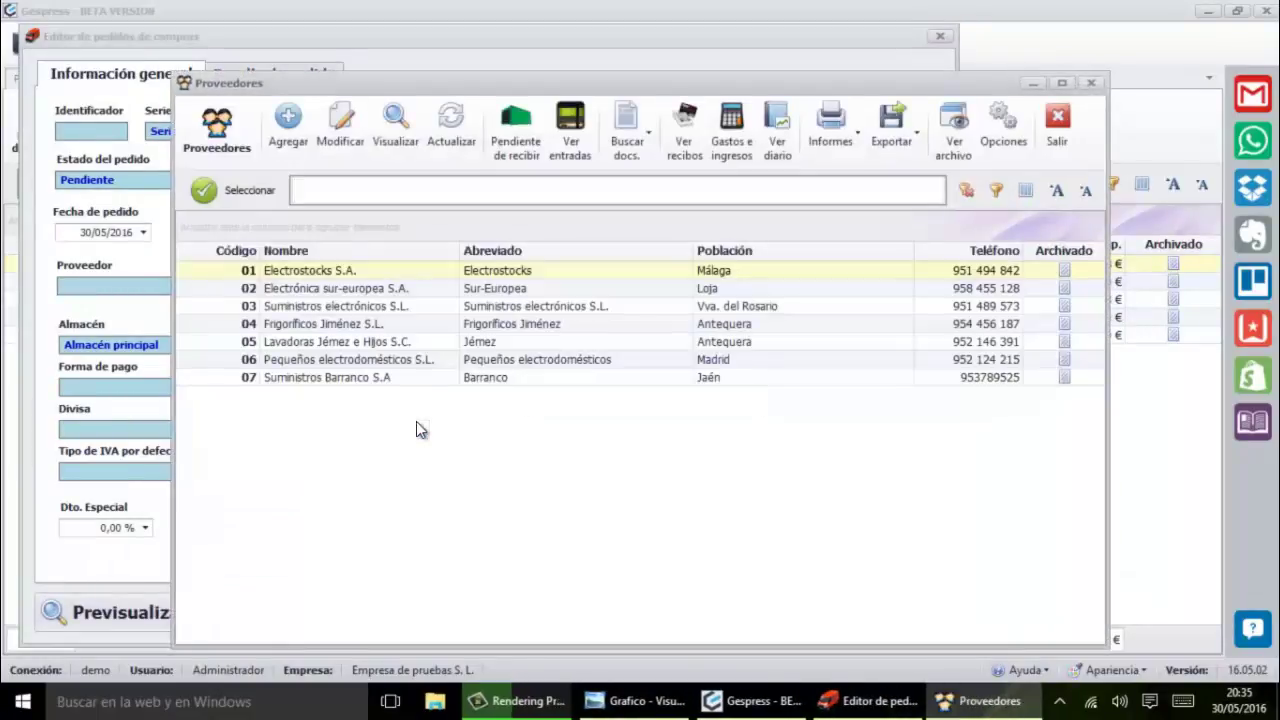
{"action": "key", "text": "Down"}
{"action": "key", "text": "Return"}
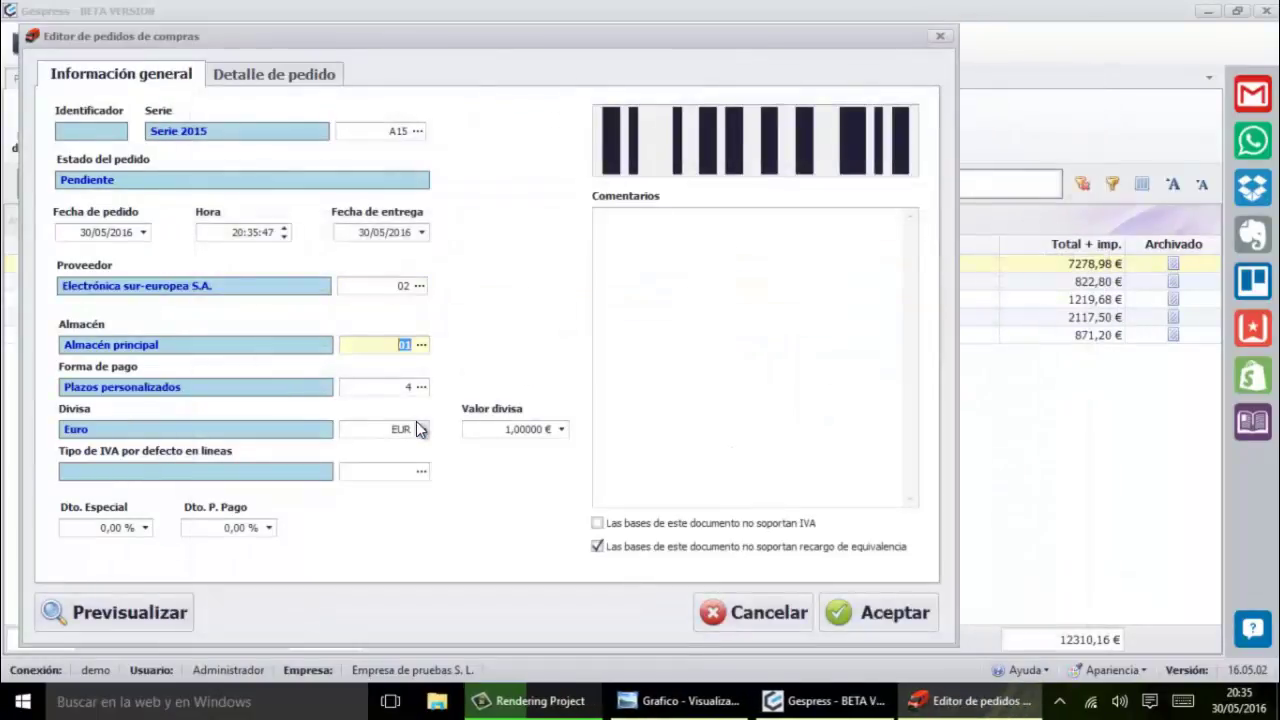
Step: Look through the stock list and search it for article 09
{"action": "left_click", "coordinate": [848, 703]}
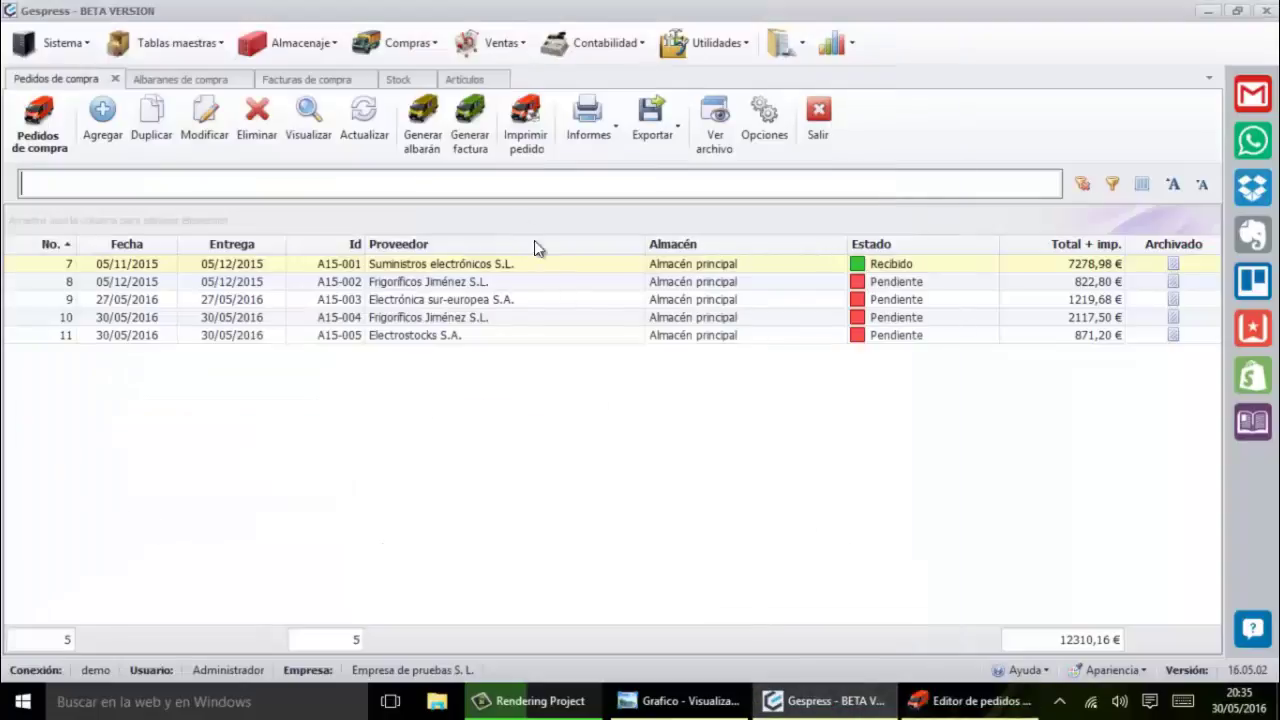
{"action": "left_click", "coordinate": [405, 80]}
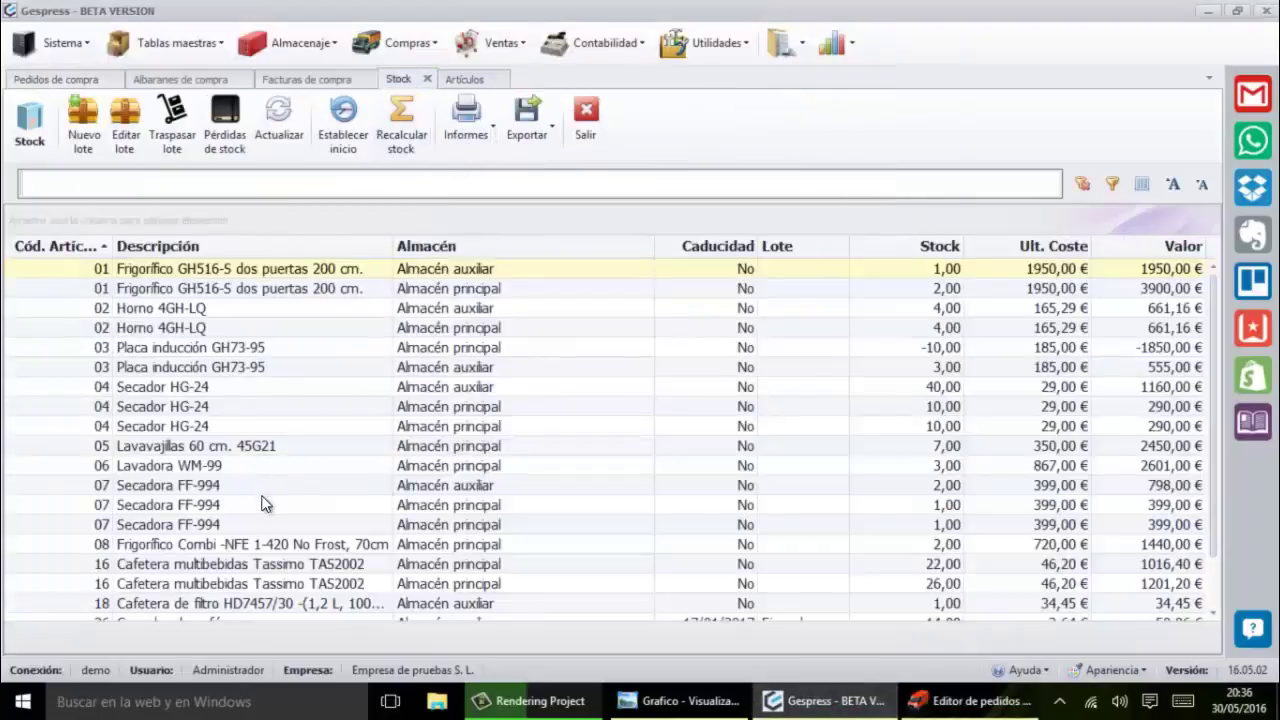
{"action": "scroll", "coordinate": [205, 530], "scroll_direction": "down", "scroll_amount": 1}
{"action": "left_click", "coordinate": [140, 508]}
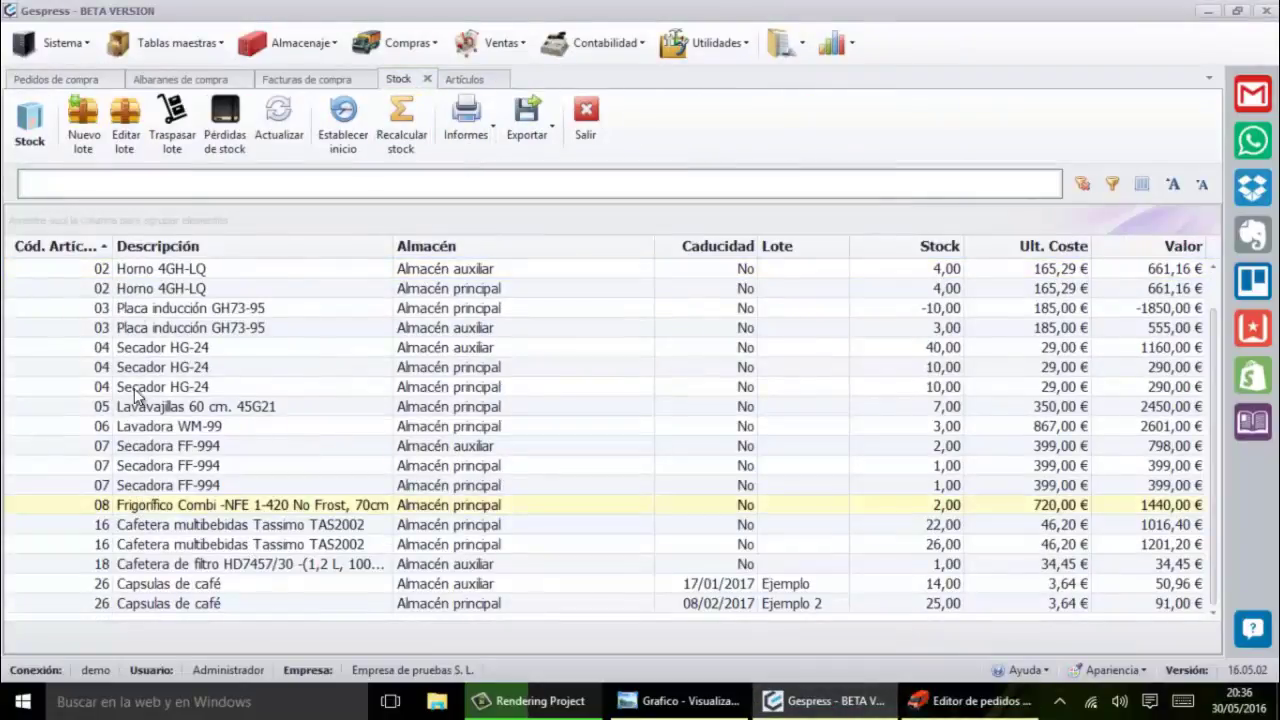
{"action": "left_click", "coordinate": [88, 187]}
{"action": "type", "text": "09"}
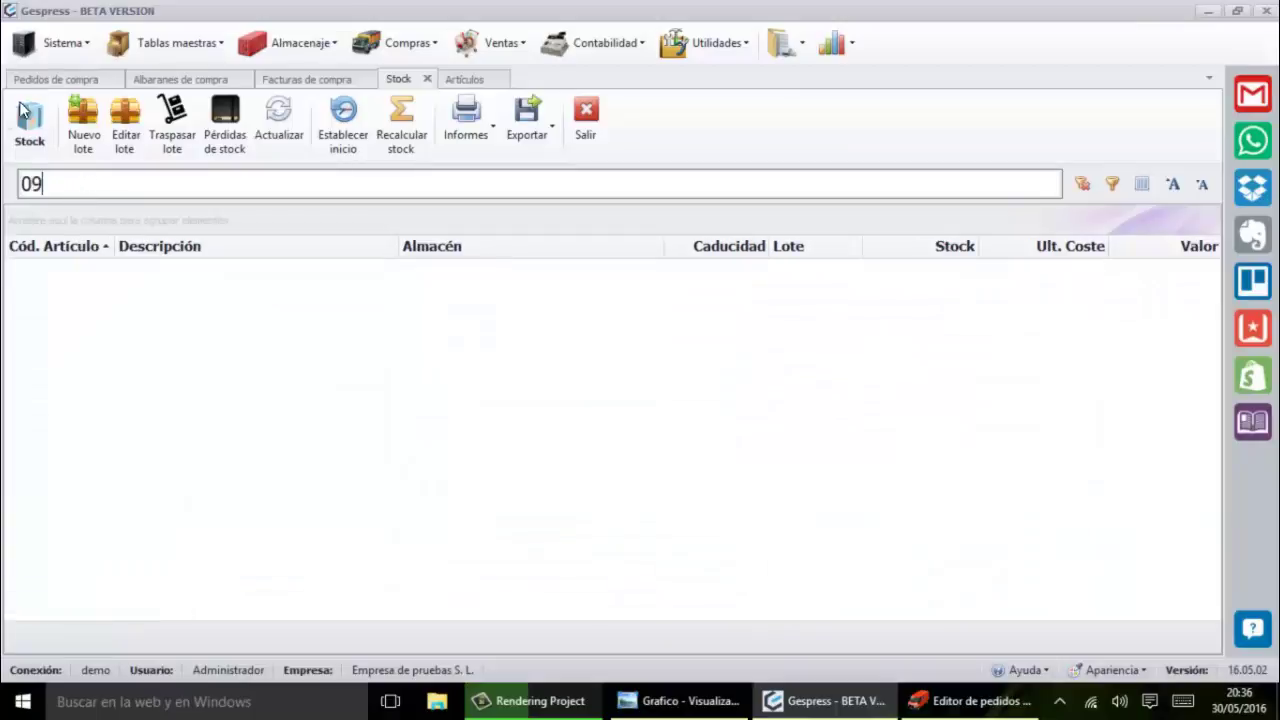
Step: Add one unit of article 09 to the open purchase order, save the order and recheck the article's stock
{"action": "left_click", "coordinate": [63, 81]}
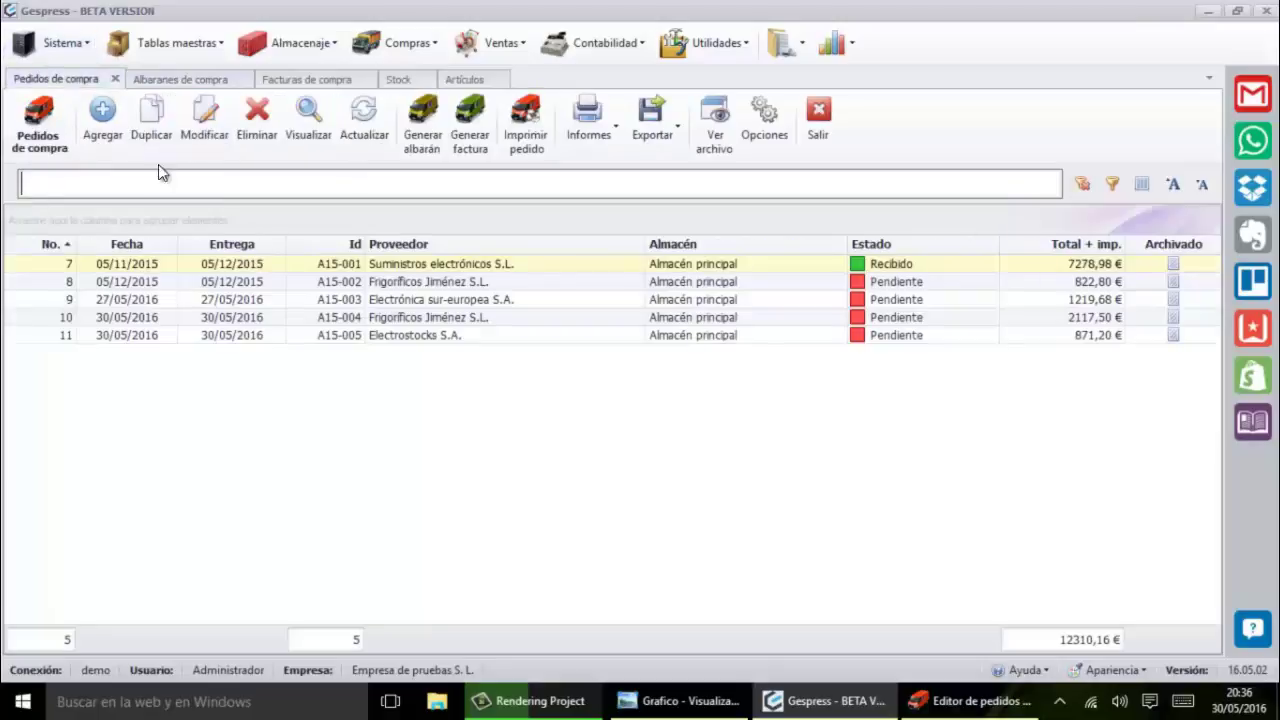
{"action": "left_click", "coordinate": [152, 115]}
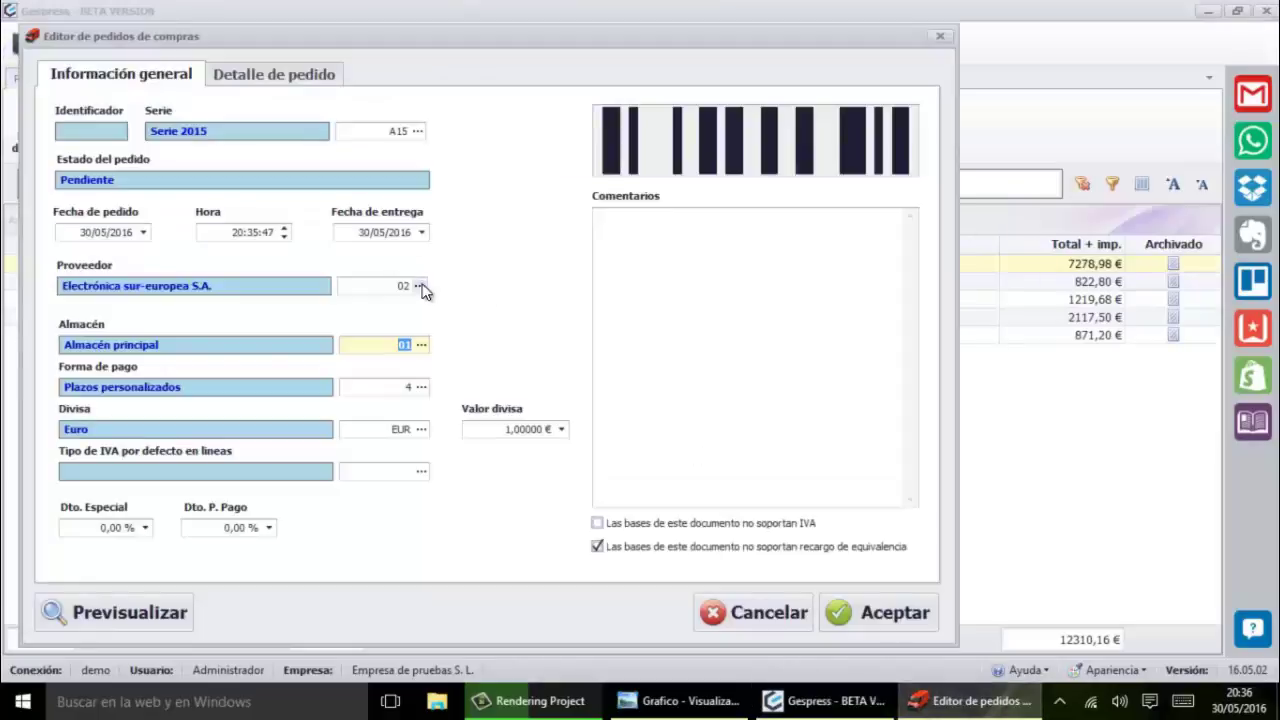
{"action": "left_click", "coordinate": [300, 75]}
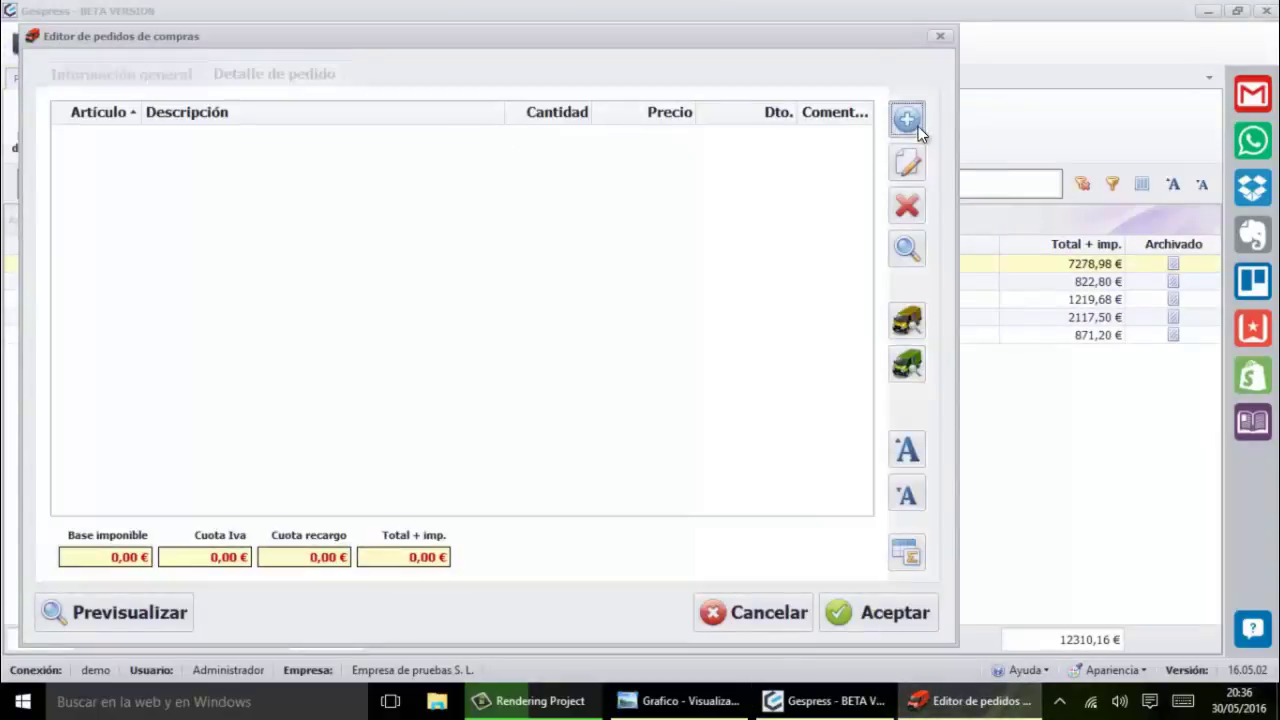
{"action": "left_click", "coordinate": [912, 122]}
{"action": "key", "text": "Return"}
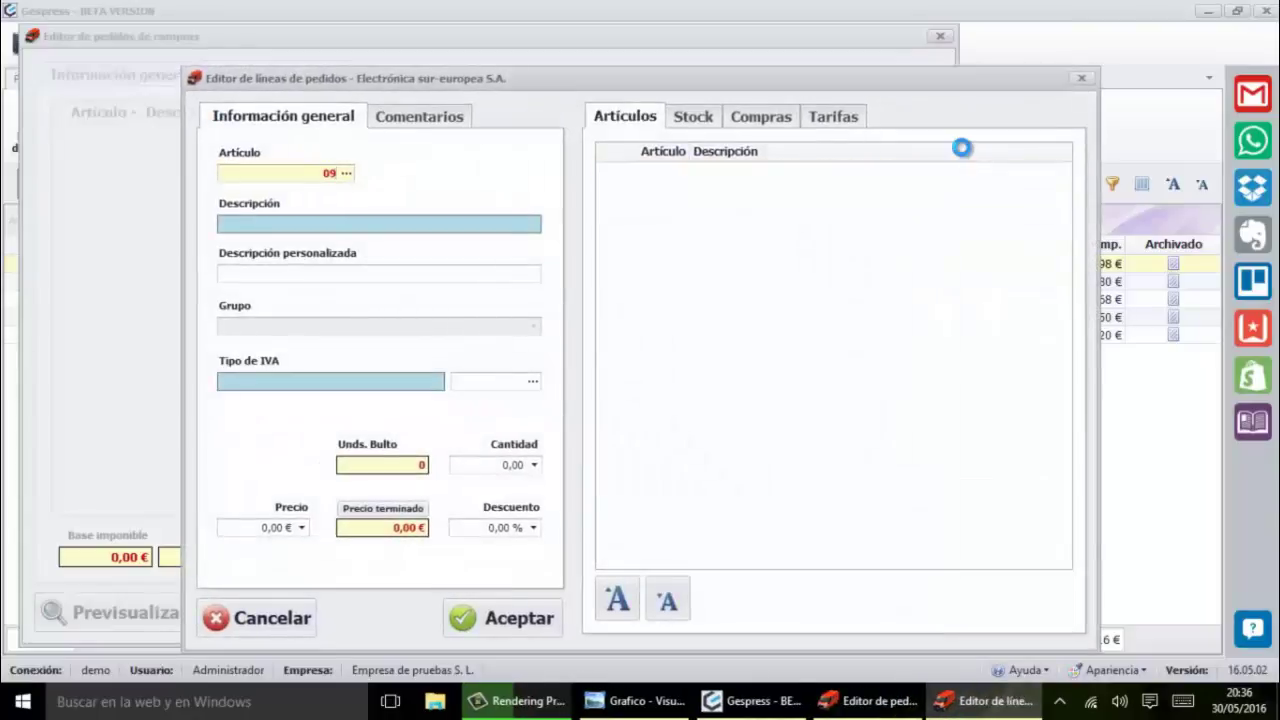
{"action": "type", "text": "1"}
{"action": "key", "text": "Return"}
{"action": "key", "text": "Return"}
{"action": "key", "text": "Return"}
{"action": "key", "text": "Return"}
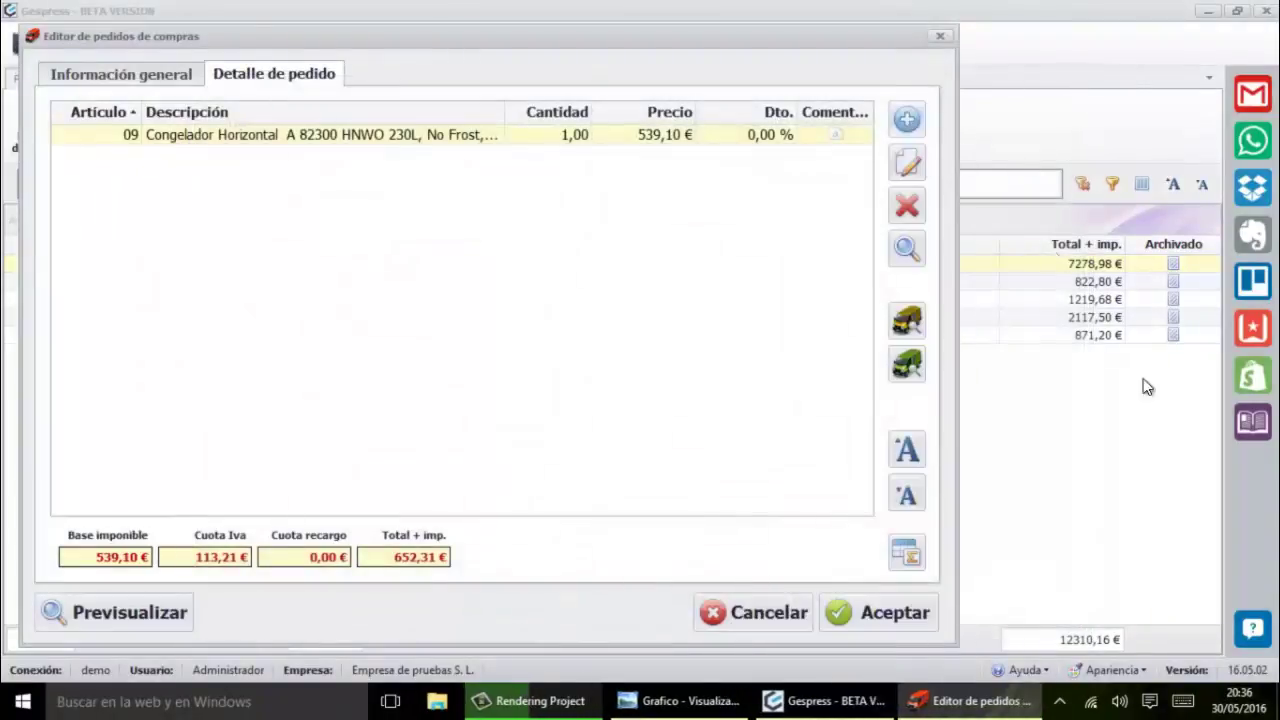
{"action": "left_click", "coordinate": [911, 613]}
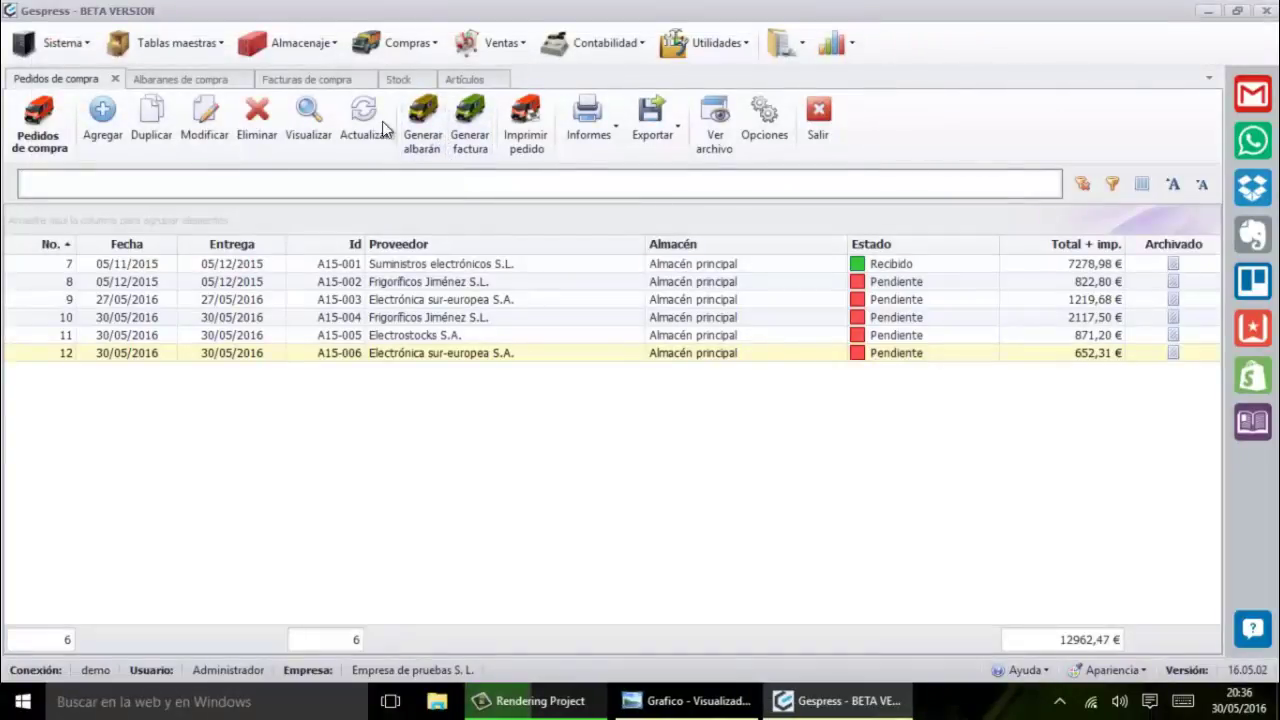
{"action": "left_click", "coordinate": [398, 80]}
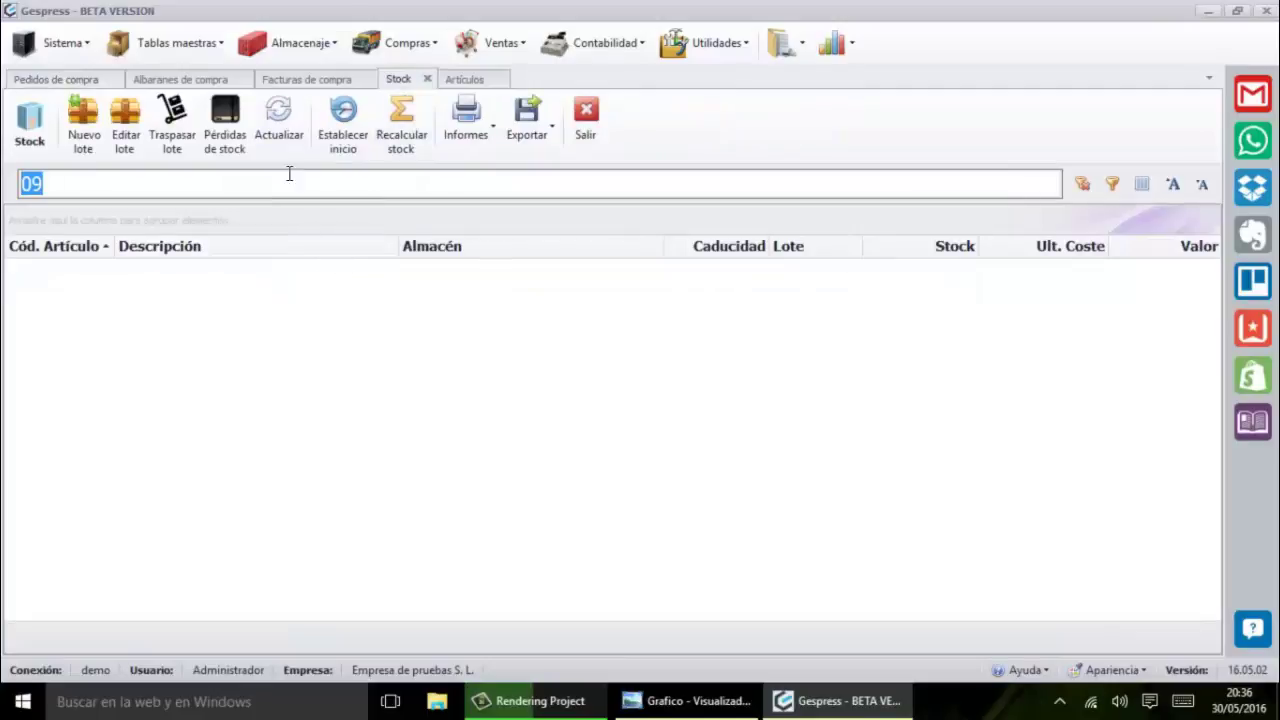
Step: Start a new purchase delivery note with series A15 and supplier 02, Electrónica sur-europea S.A
{"action": "left_click", "coordinate": [170, 82]}
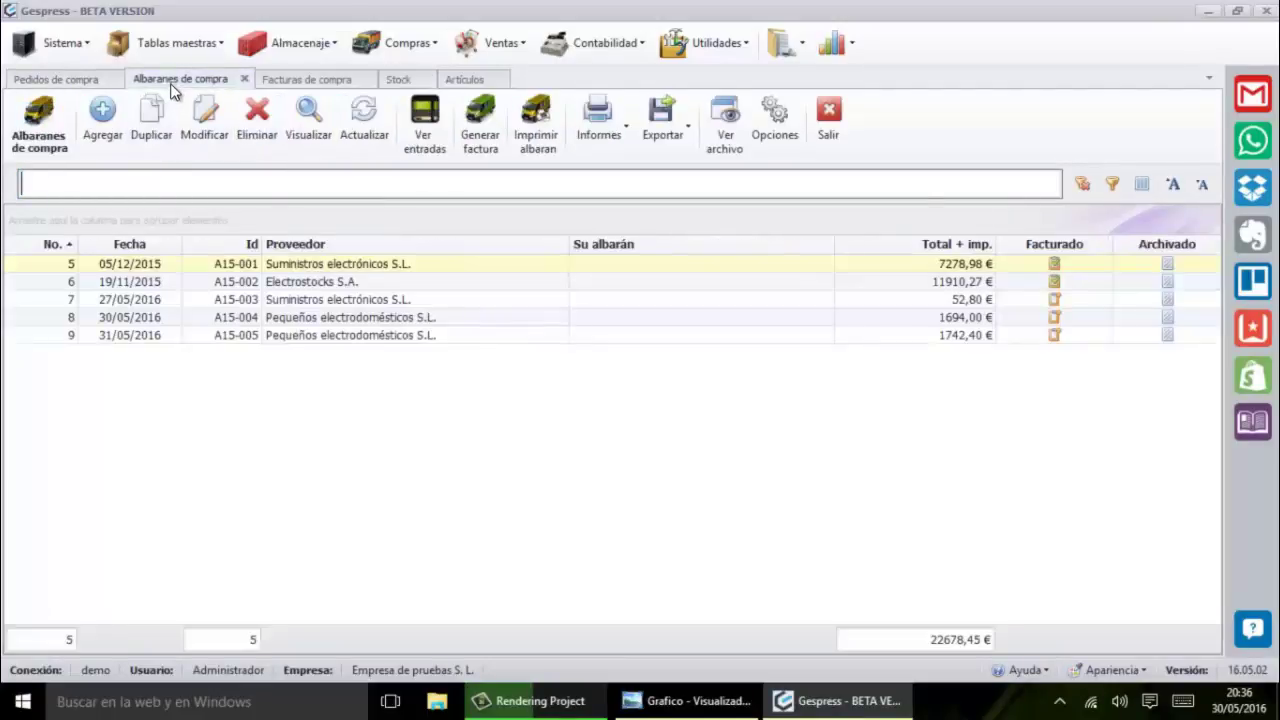
{"action": "left_click", "coordinate": [104, 125]}
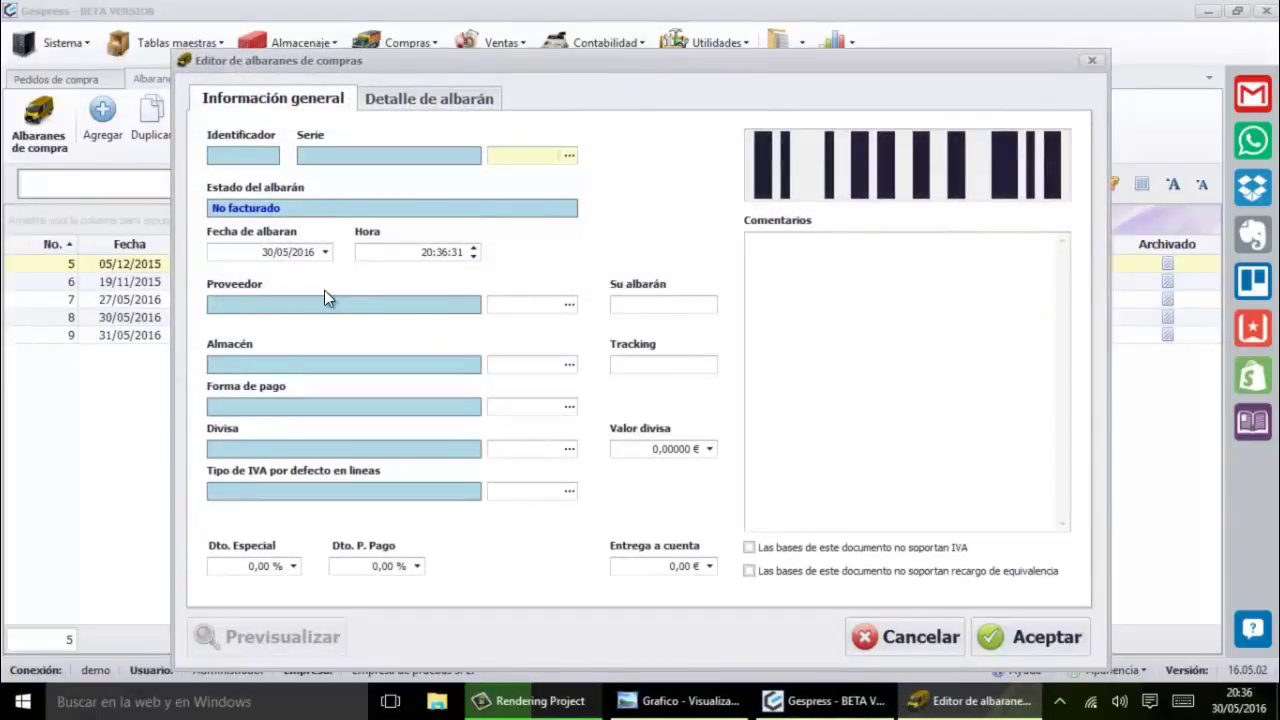
{"action": "key", "text": "Return"}
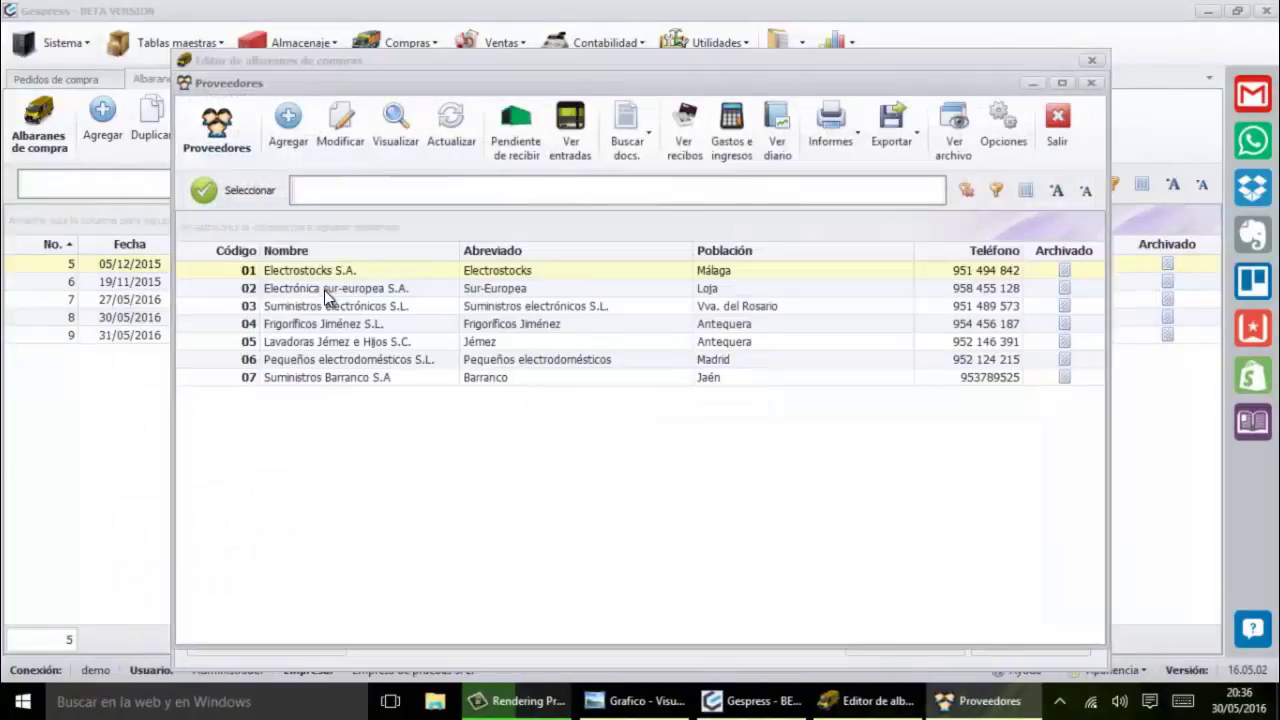
{"action": "double_click", "coordinate": [324, 290]}
{"action": "key", "text": "Return"}
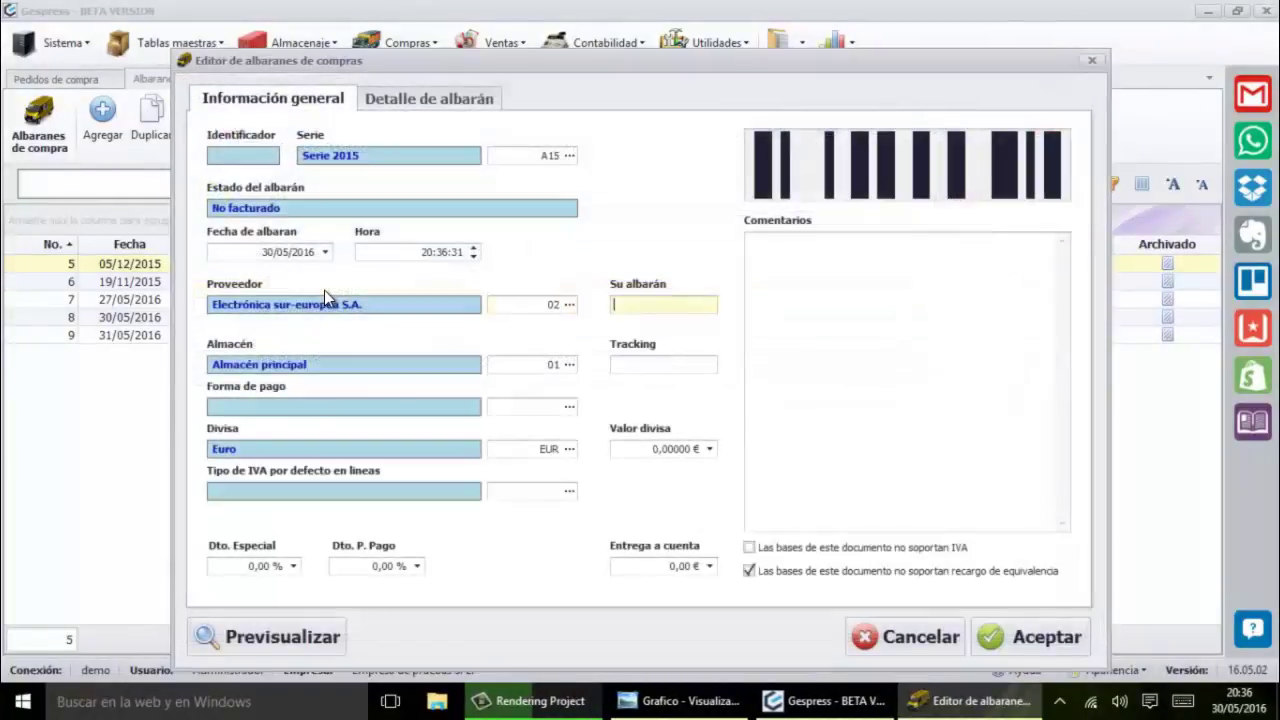
{"action": "key", "text": "Return"}
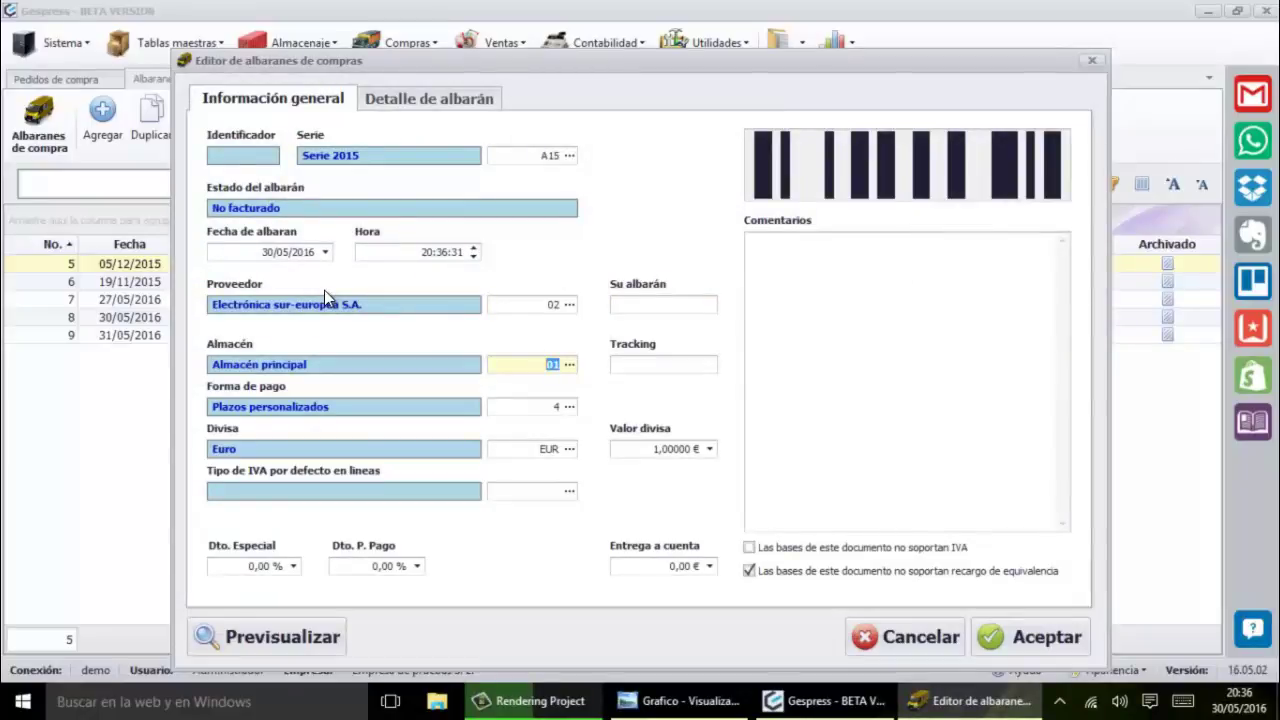
Step: Add a line for article 09 with quantity 2 to the delivery note and save the note
{"action": "left_click", "coordinate": [452, 105]}
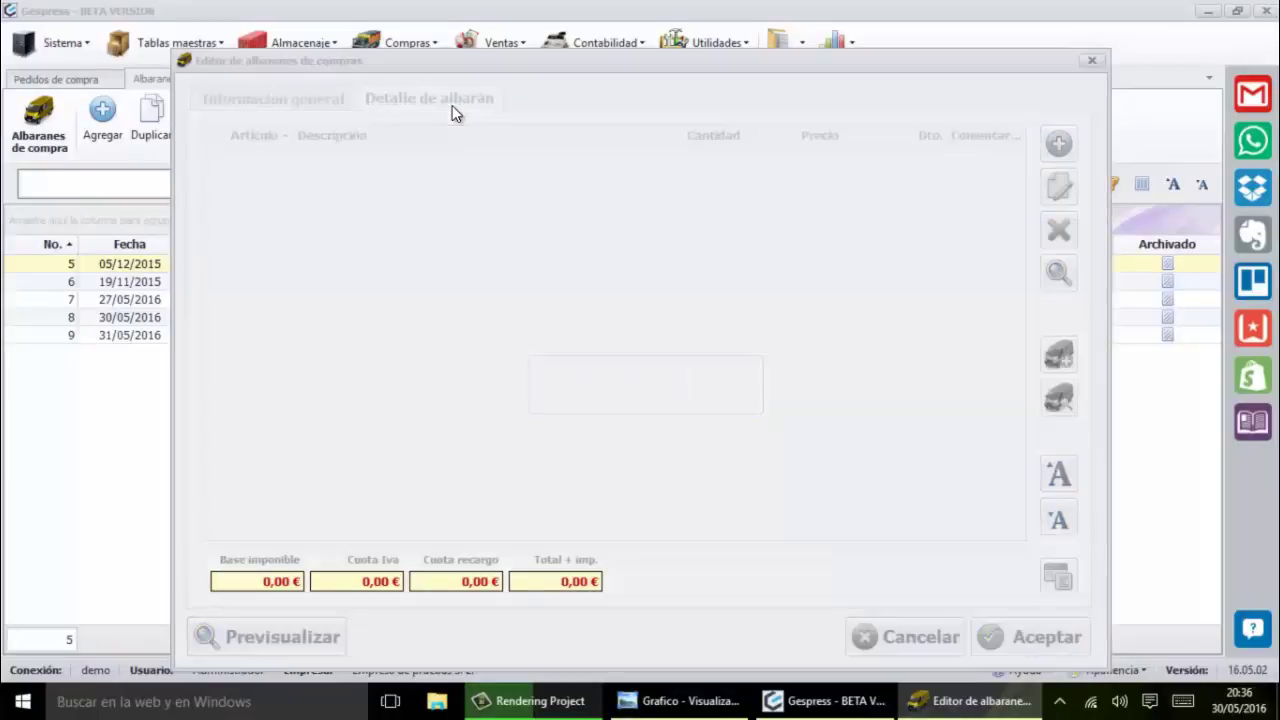
{"action": "type", "text": "09"}
{"action": "key", "text": "Return"}
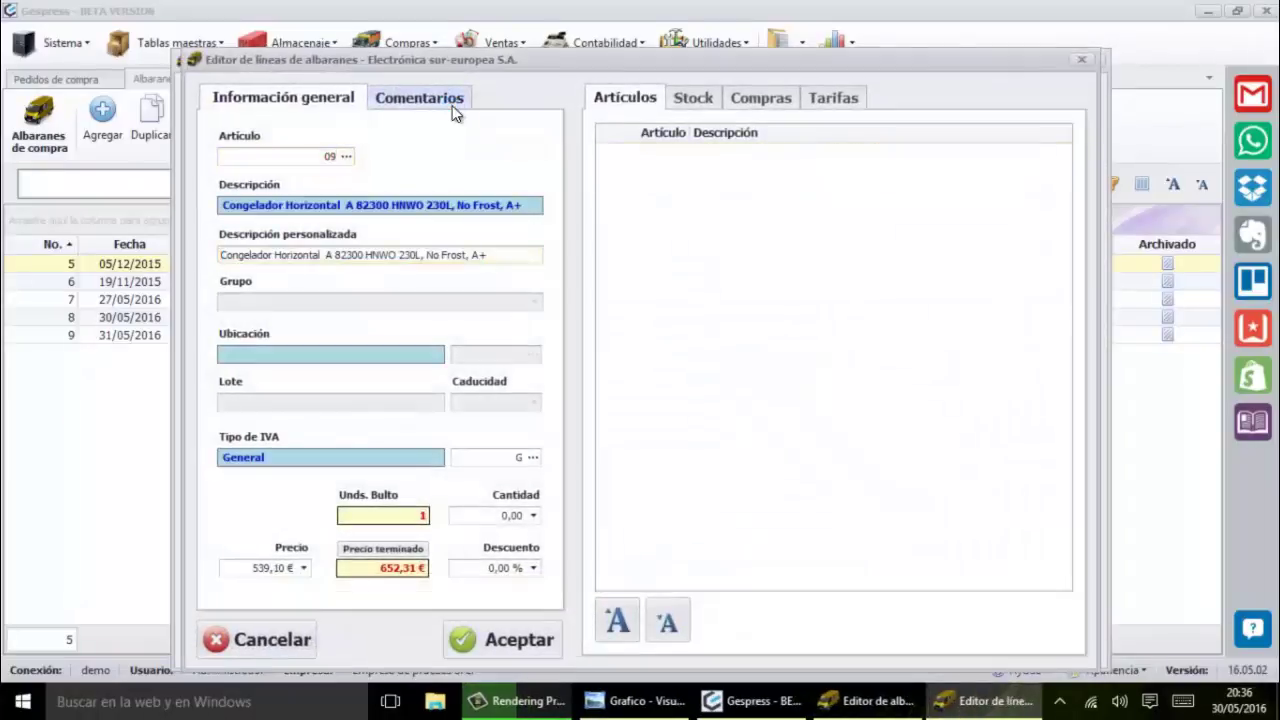
{"action": "key", "text": "Return"}
{"action": "type", "text": "2"}
{"action": "key", "text": "Return"}
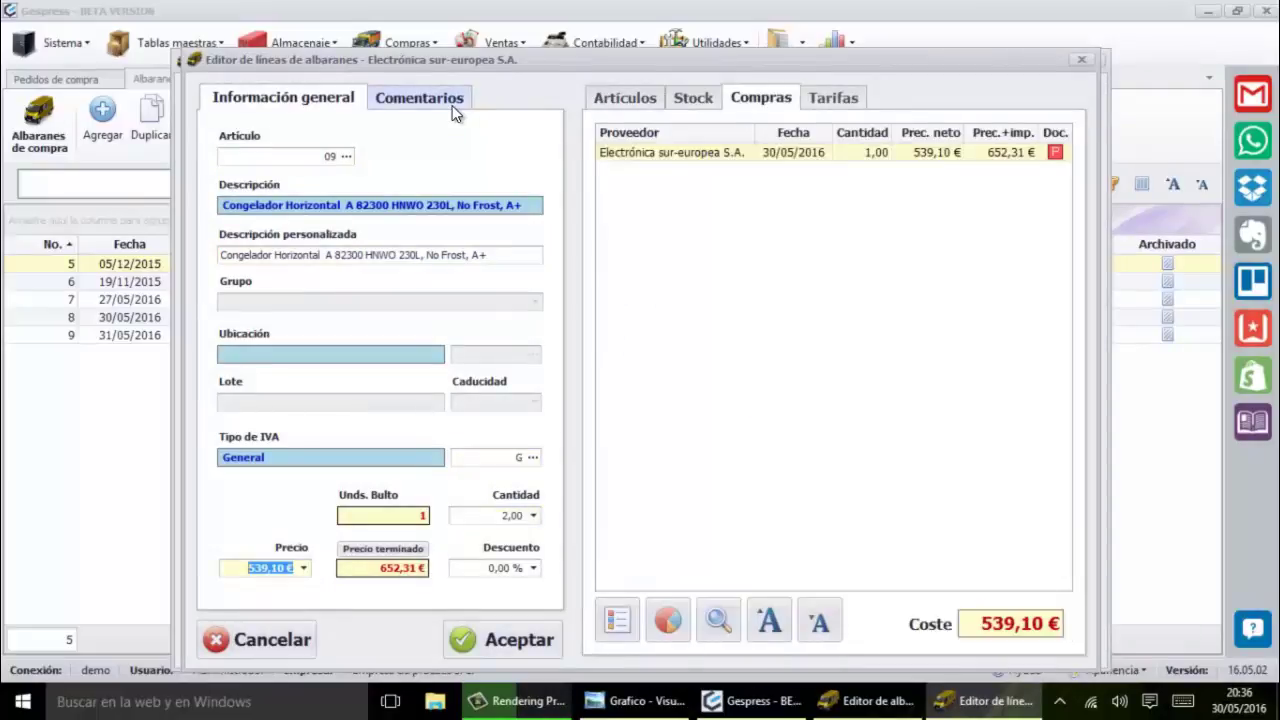
{"action": "key", "text": "Return"}
{"action": "key", "text": "Return"}
{"action": "key", "text": "Return"}
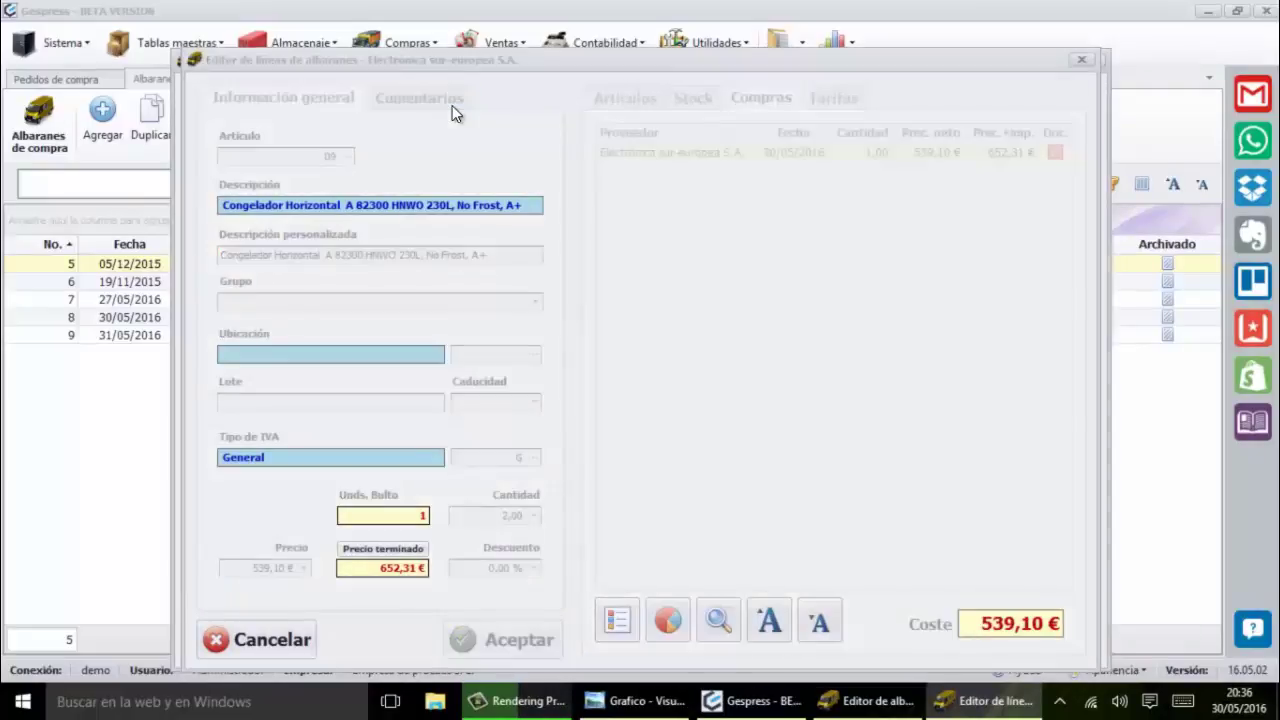
{"action": "left_click", "coordinate": [1046, 644]}
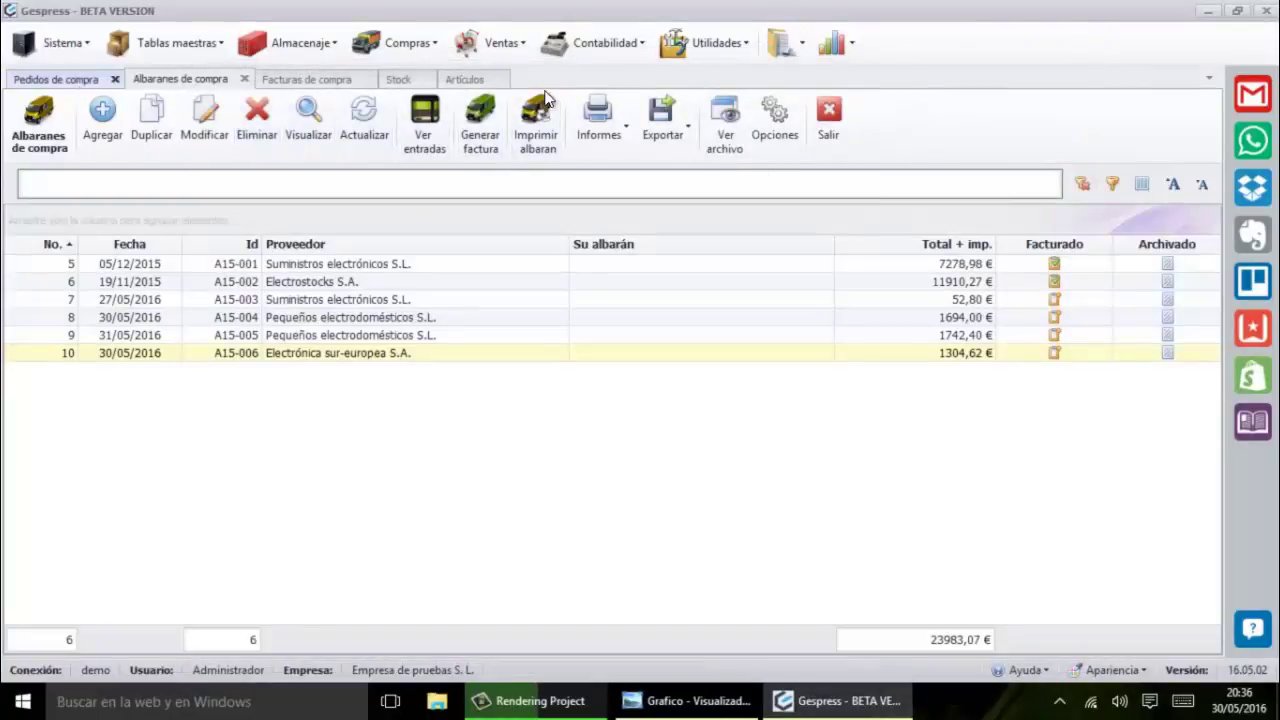
Step: Check the stock of article 09 and open the purchase invoices list
{"action": "left_click", "coordinate": [398, 79]}
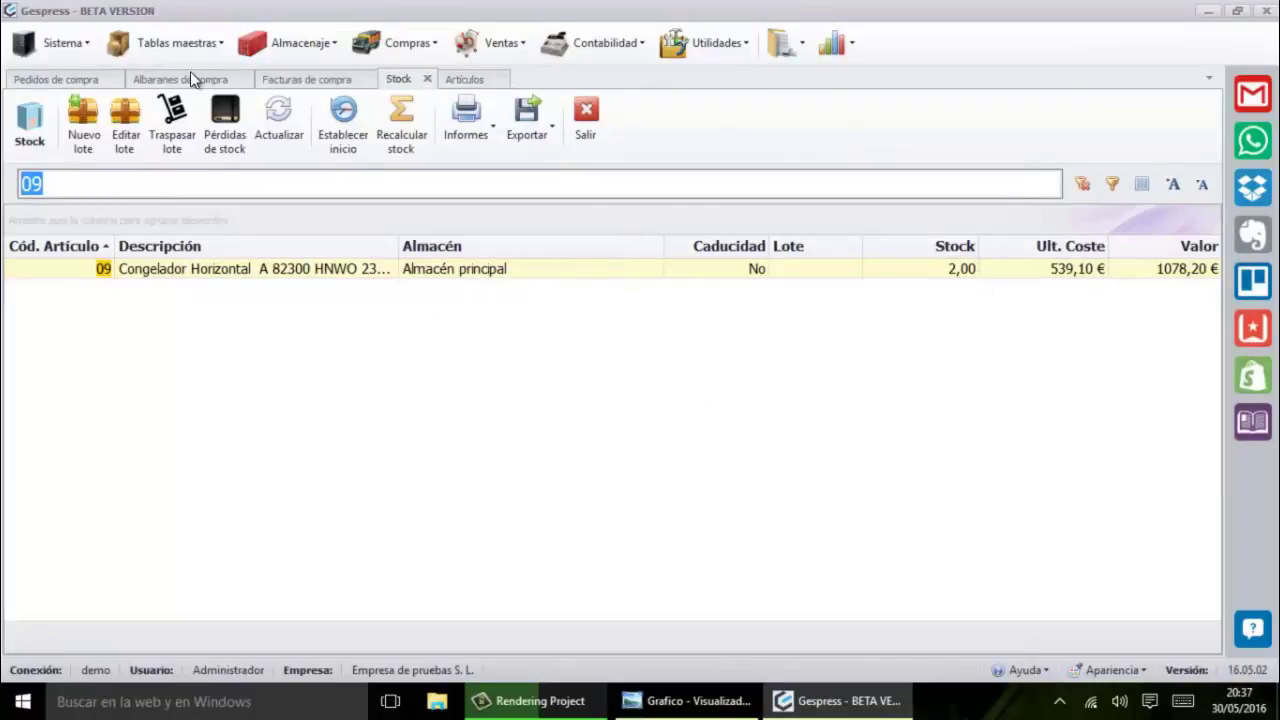
{"action": "left_click", "coordinate": [304, 79]}
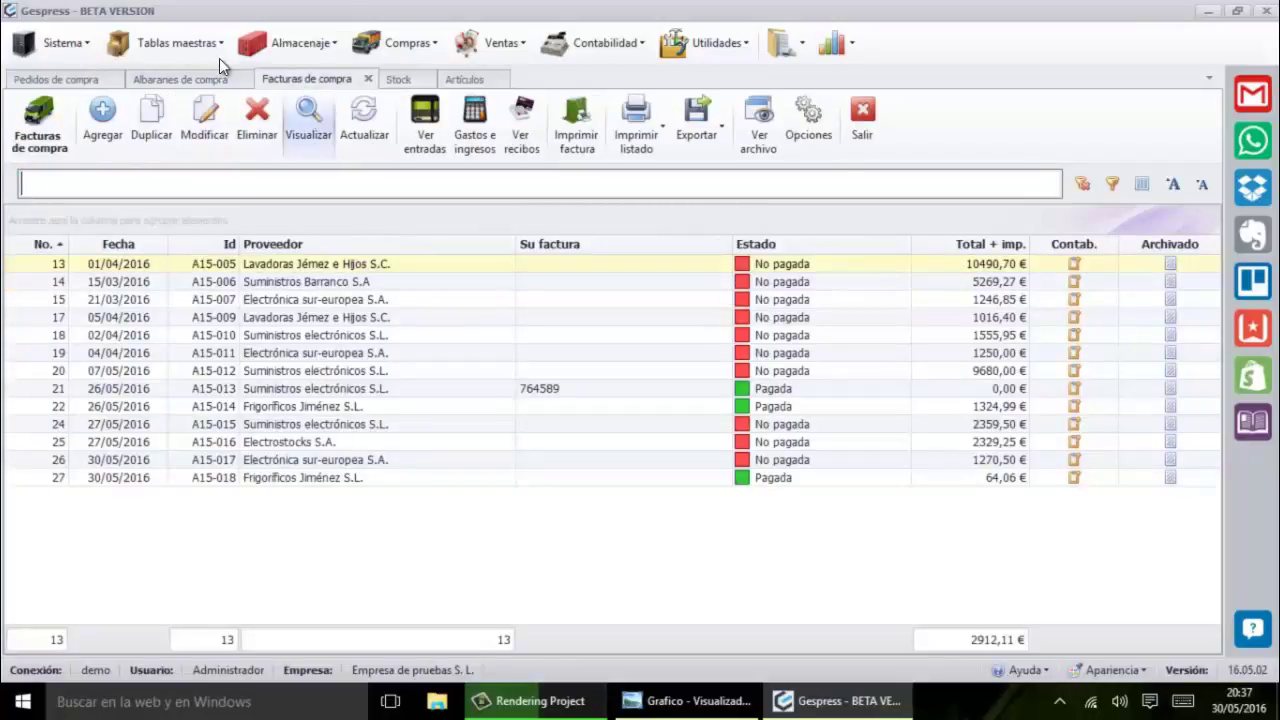
Step: Start a new purchase invoice with series A15 and supplier 06, Pequeños electrodomésticos S.L
{"action": "left_click", "coordinate": [102, 115]}
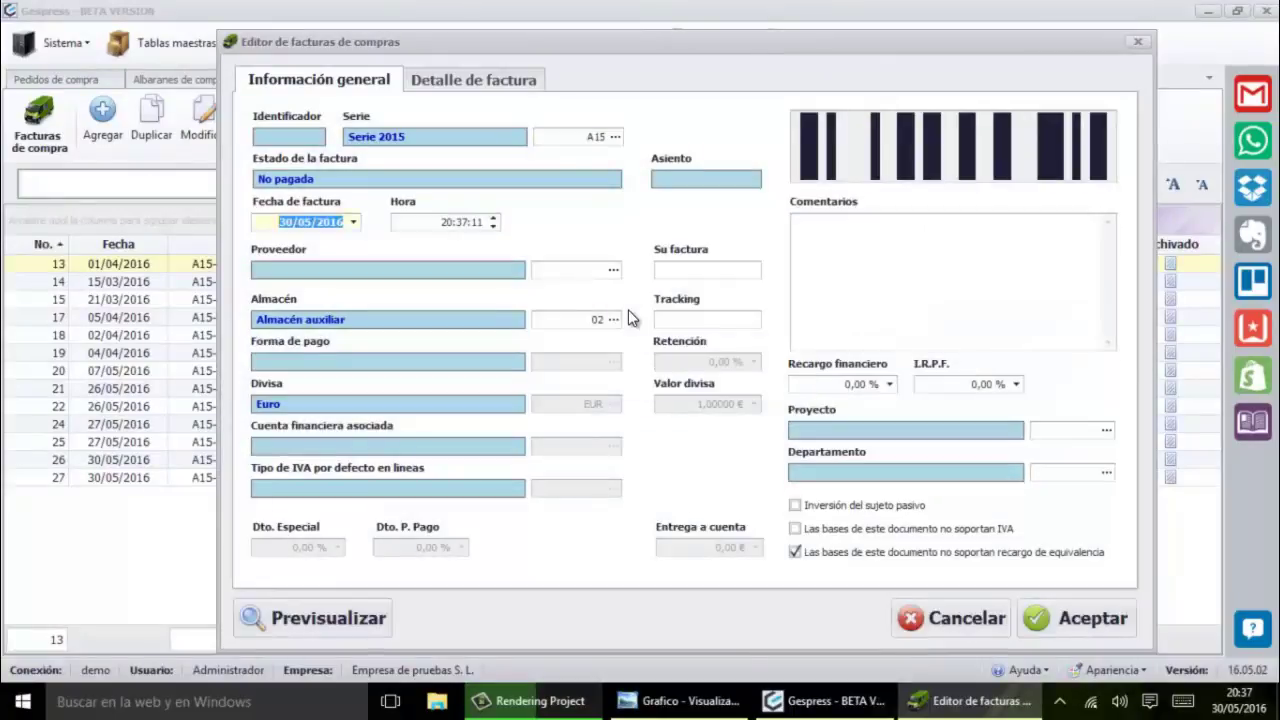
{"action": "key", "text": "Return"}
{"action": "key", "text": "Return"}
{"action": "key", "text": "Return"}
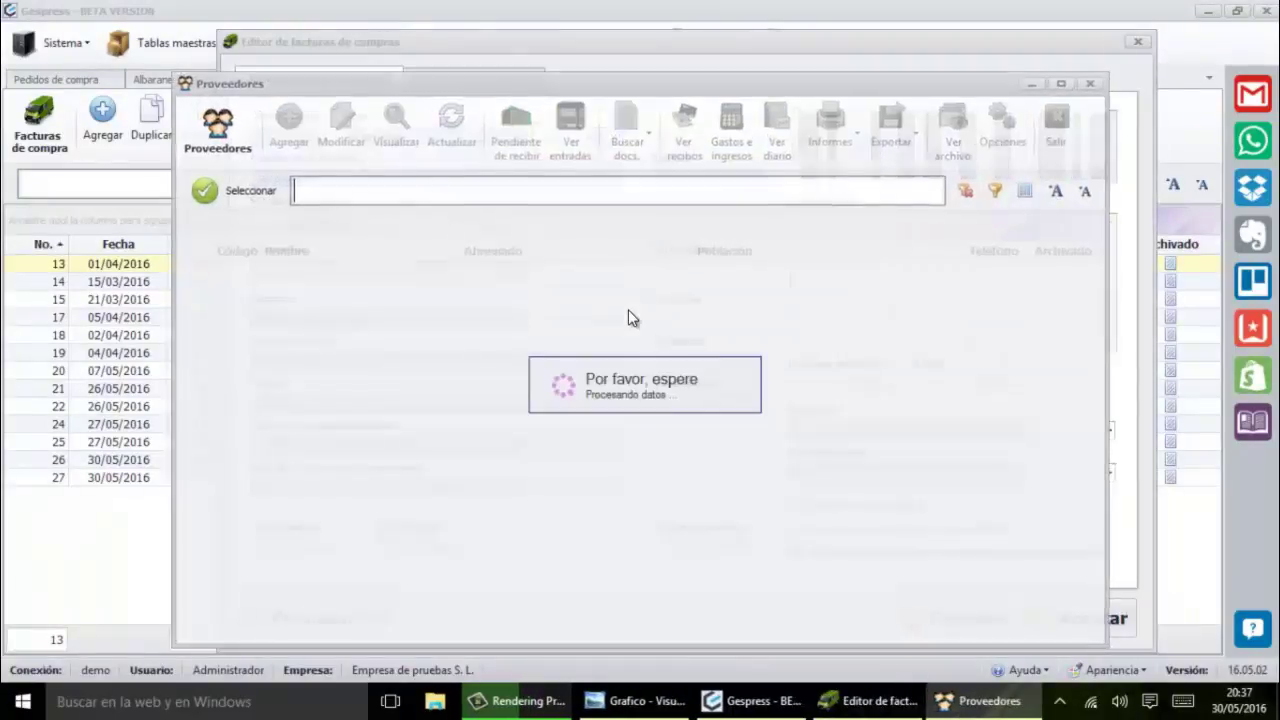
{"action": "key", "text": "Down"}
{"action": "key", "text": "Down"}
{"action": "key", "text": "Down"}
{"action": "key", "text": "Down"}
{"action": "key", "text": "Down"}
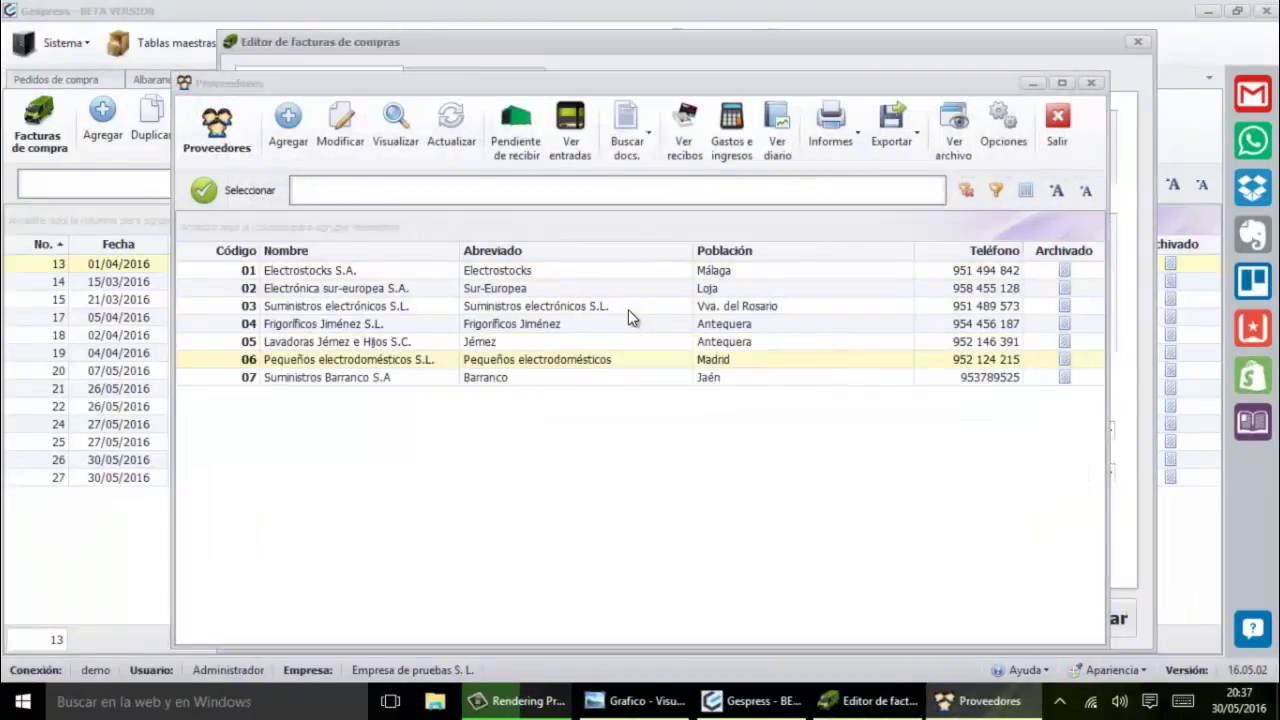
{"action": "key", "text": "Return"}
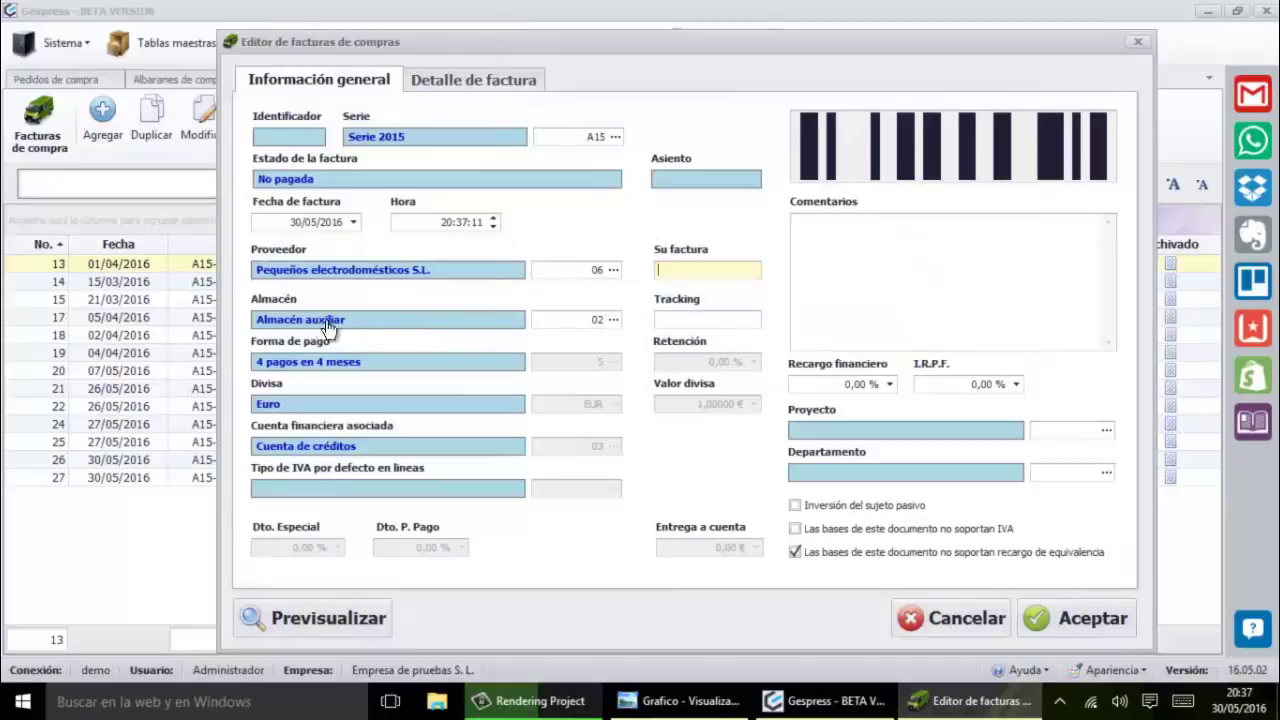
Step: Add a line for article 09 with quantity 3 to the purchase invoice
{"action": "left_click", "coordinate": [460, 79]}
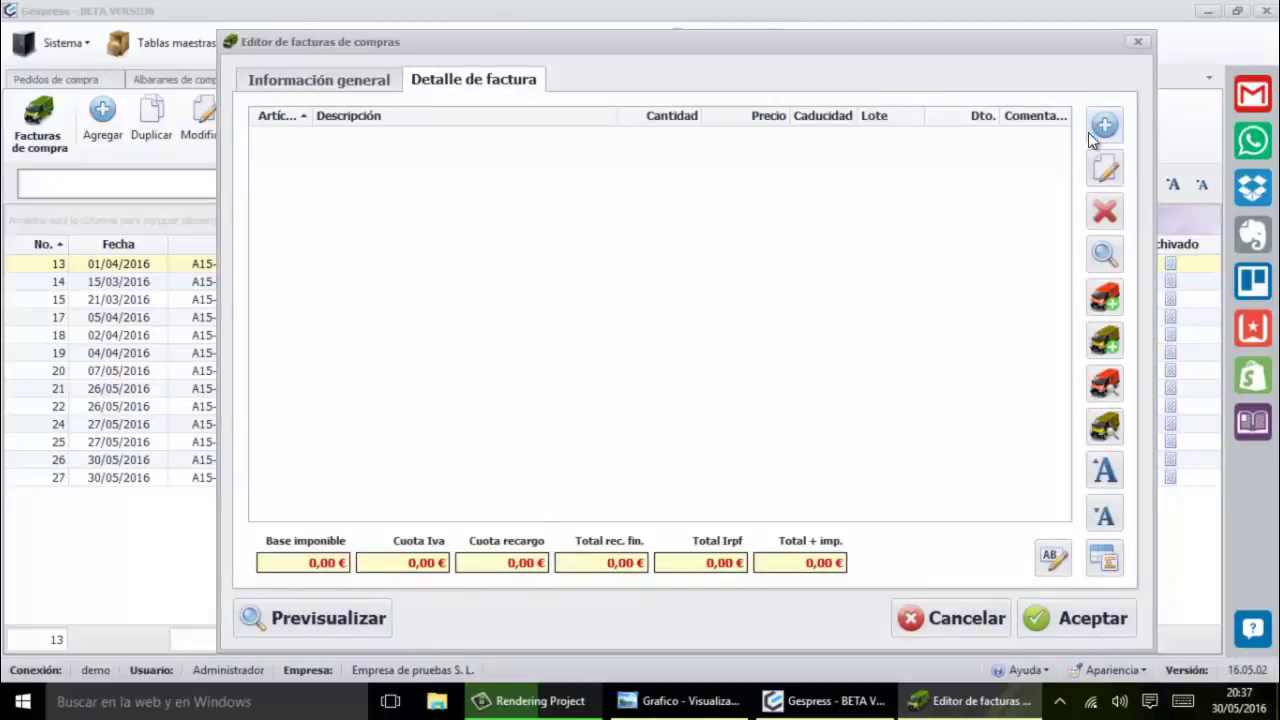
{"action": "left_click", "coordinate": [1100, 128]}
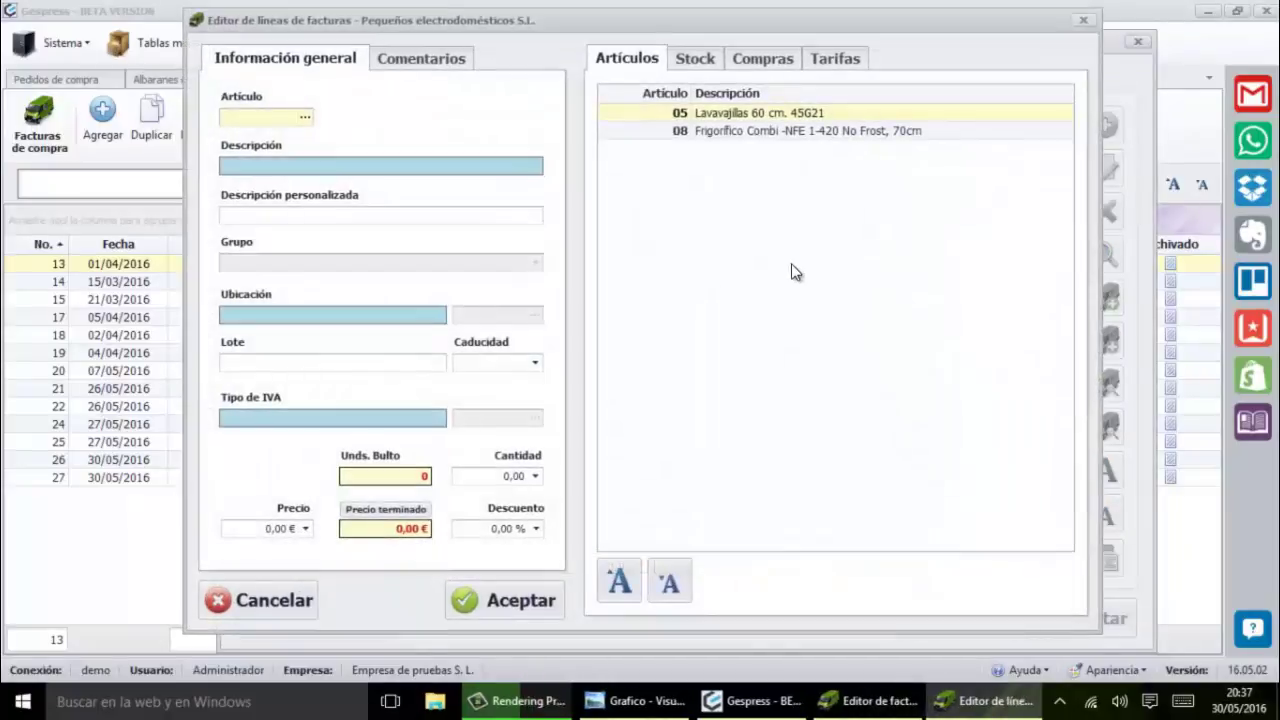
{"action": "type", "text": "09"}
{"action": "key", "text": "Return"}
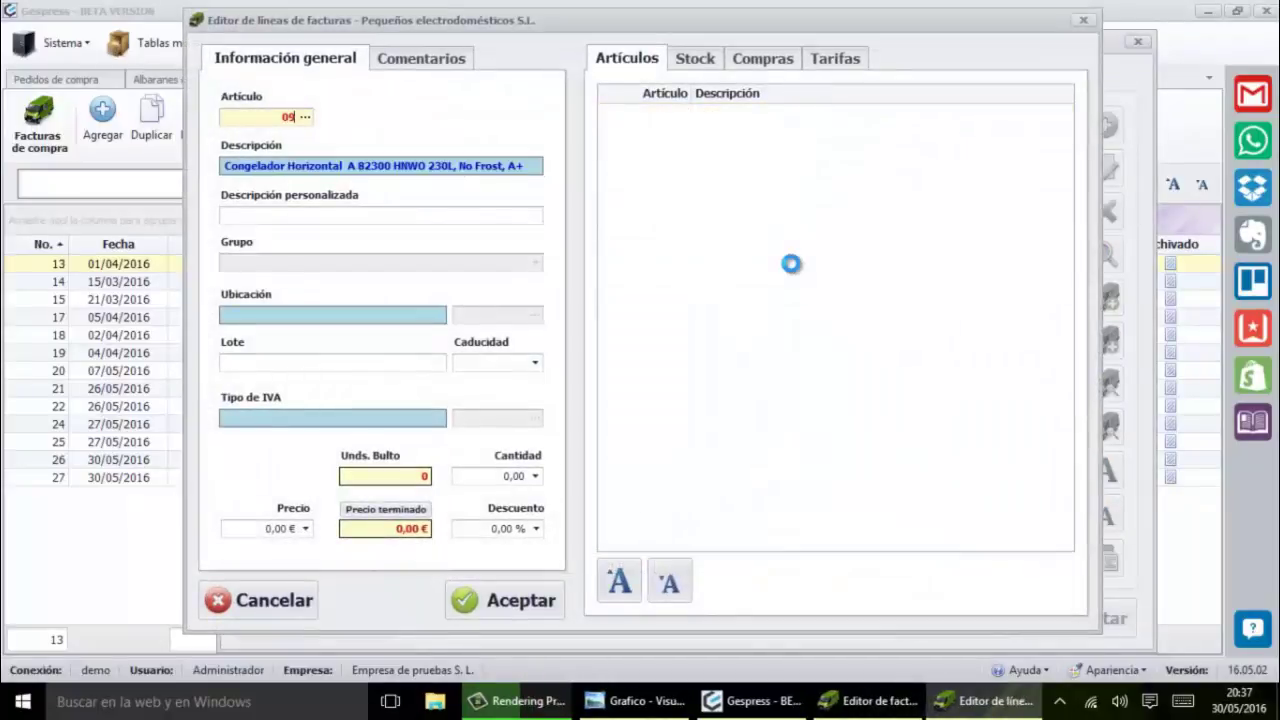
{"action": "key", "text": "Return"}
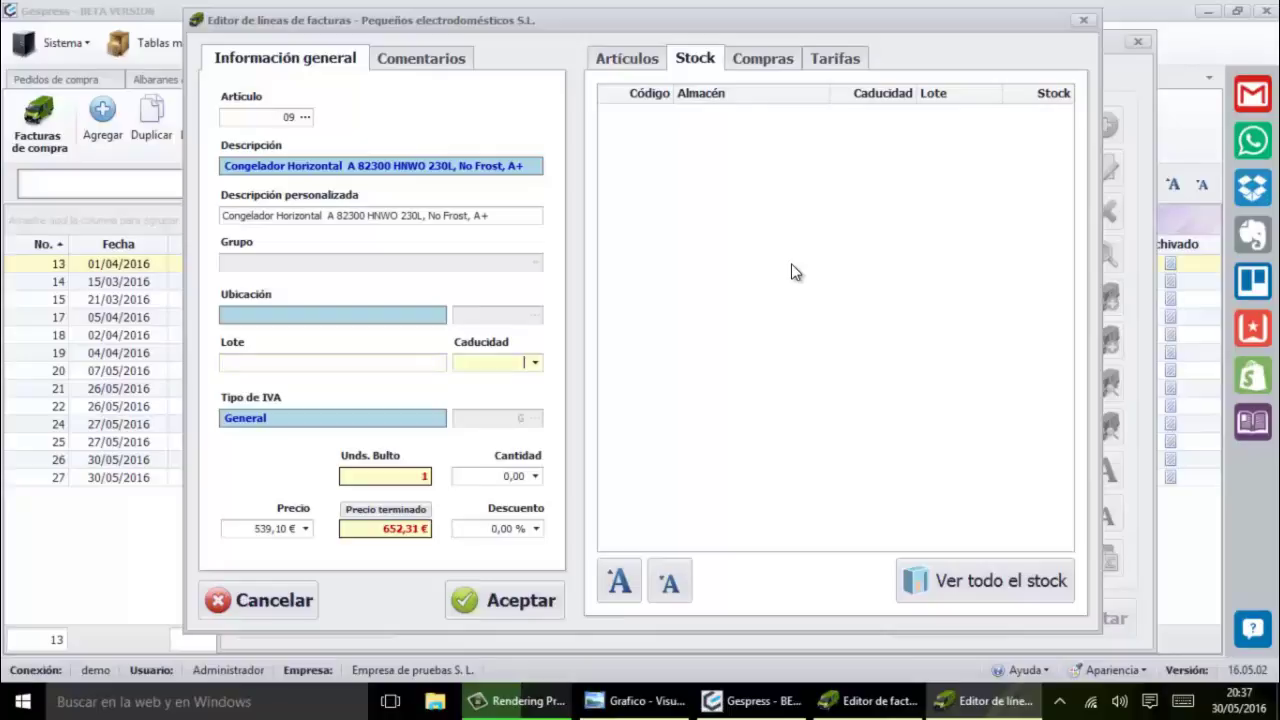
{"action": "key", "text": "Return"}
{"action": "type", "text": "3"}
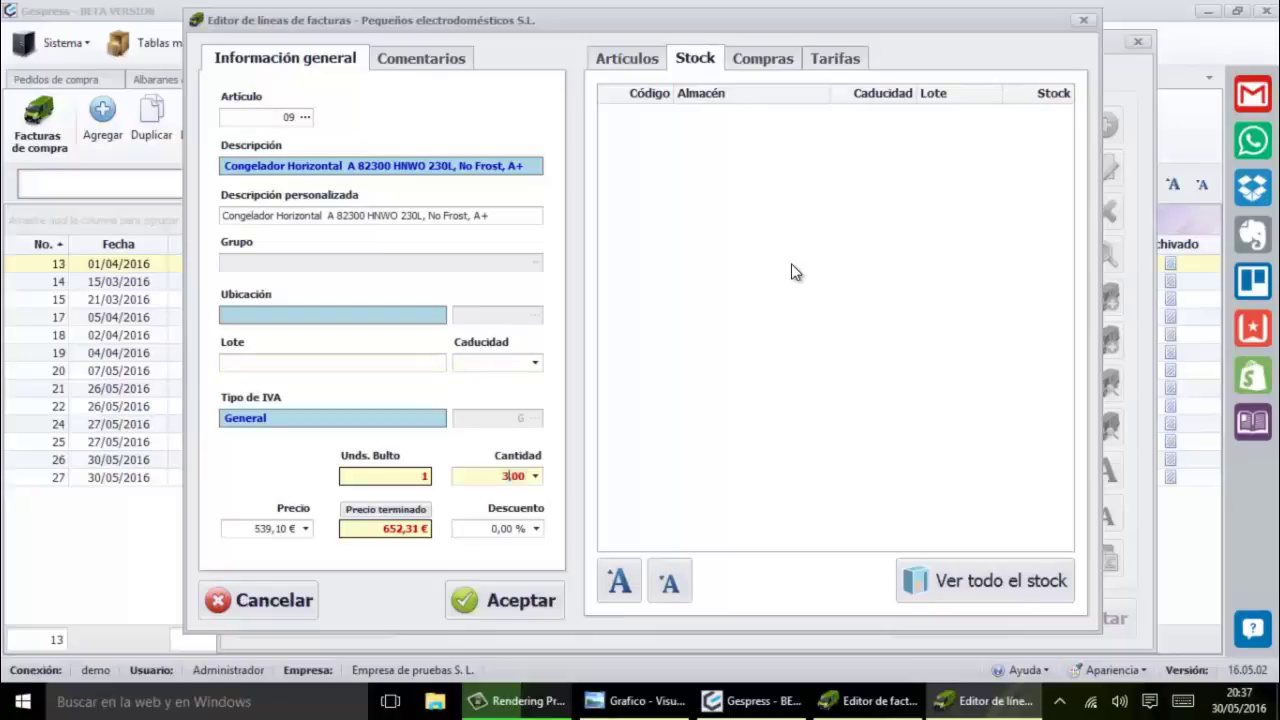
{"action": "key", "text": "Return"}
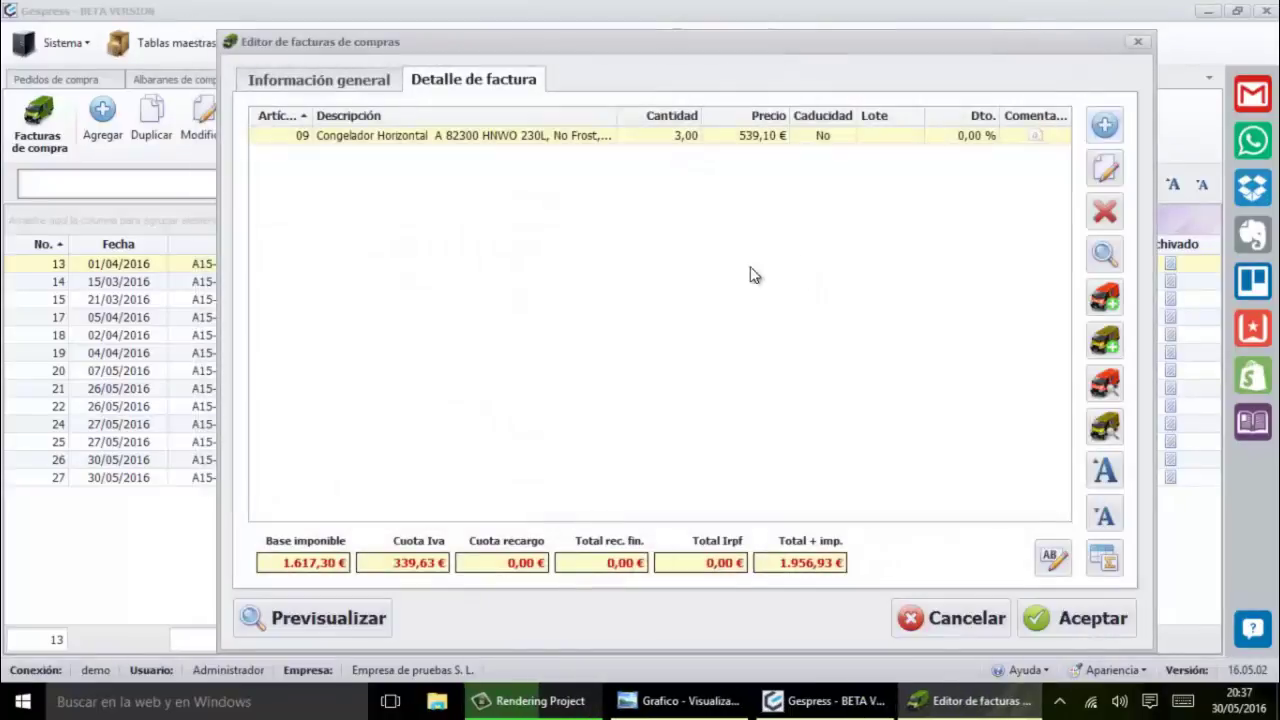
Step: Save the purchase invoice and check the stock of article 09 in each warehouse
{"action": "left_click", "coordinate": [1089, 612]}
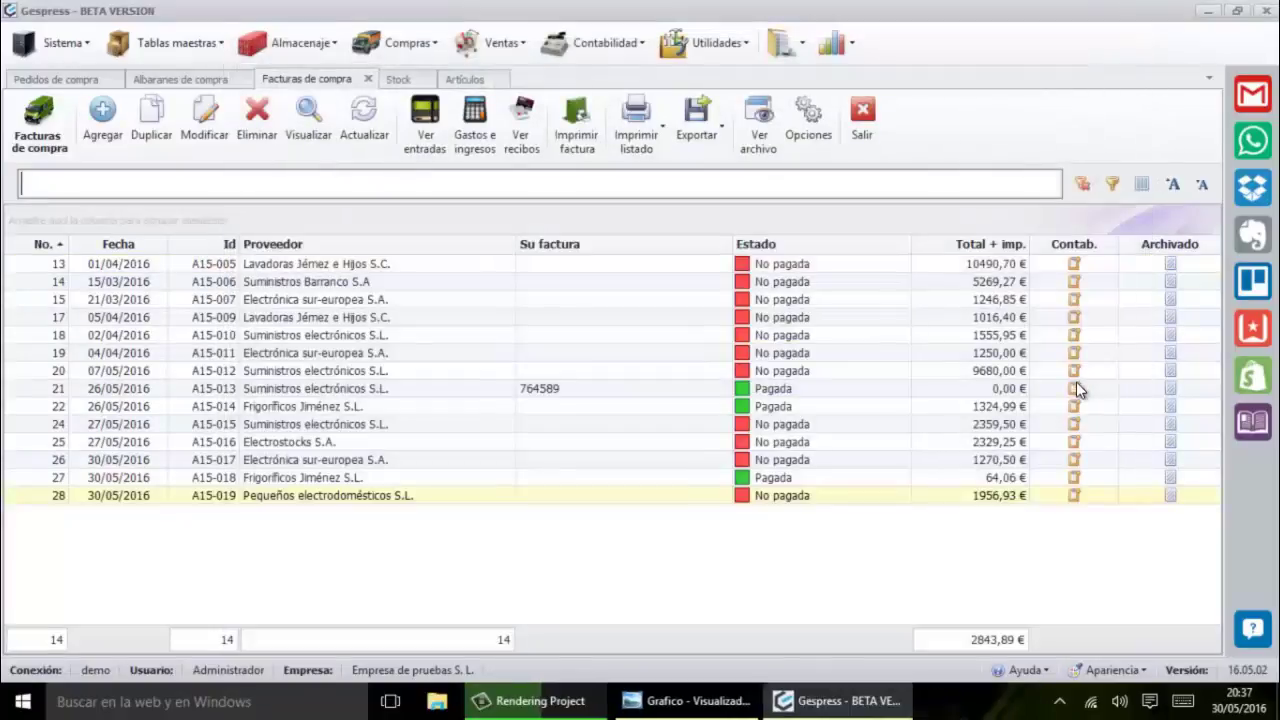
{"action": "left_click", "coordinate": [424, 122]}
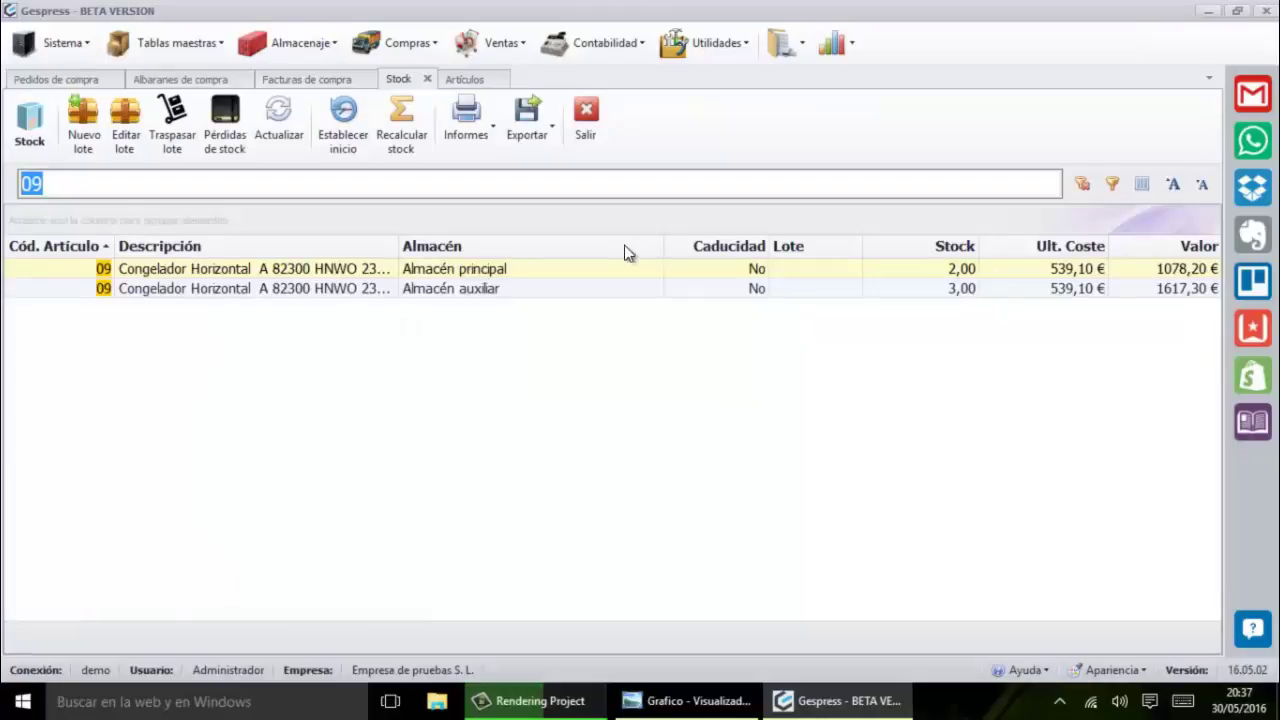
{"action": "left_click", "coordinate": [578, 298]}
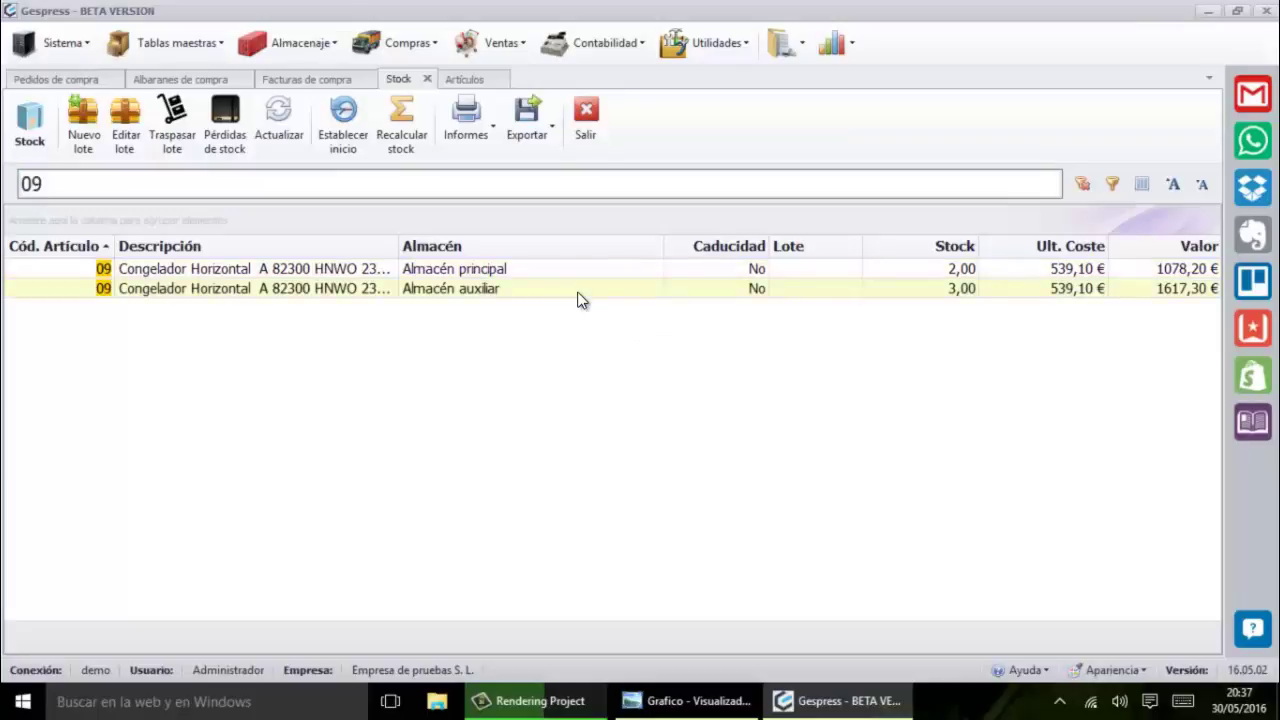
Step: Change the warehouse of purchase delivery note A15-006 to 02, Almacén auxiliar, and save the note
{"action": "left_click", "coordinate": [279, 78]}
{"action": "left_click", "coordinate": [193, 79]}
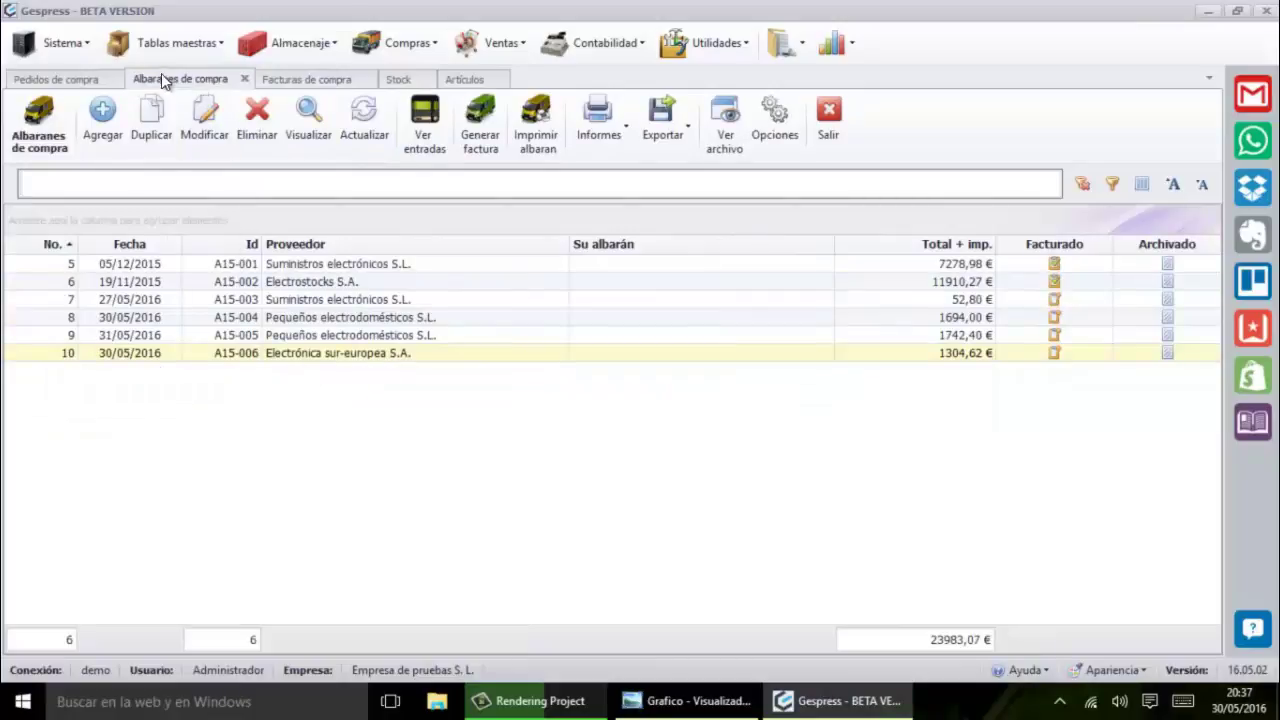
{"action": "left_click", "coordinate": [204, 118]}
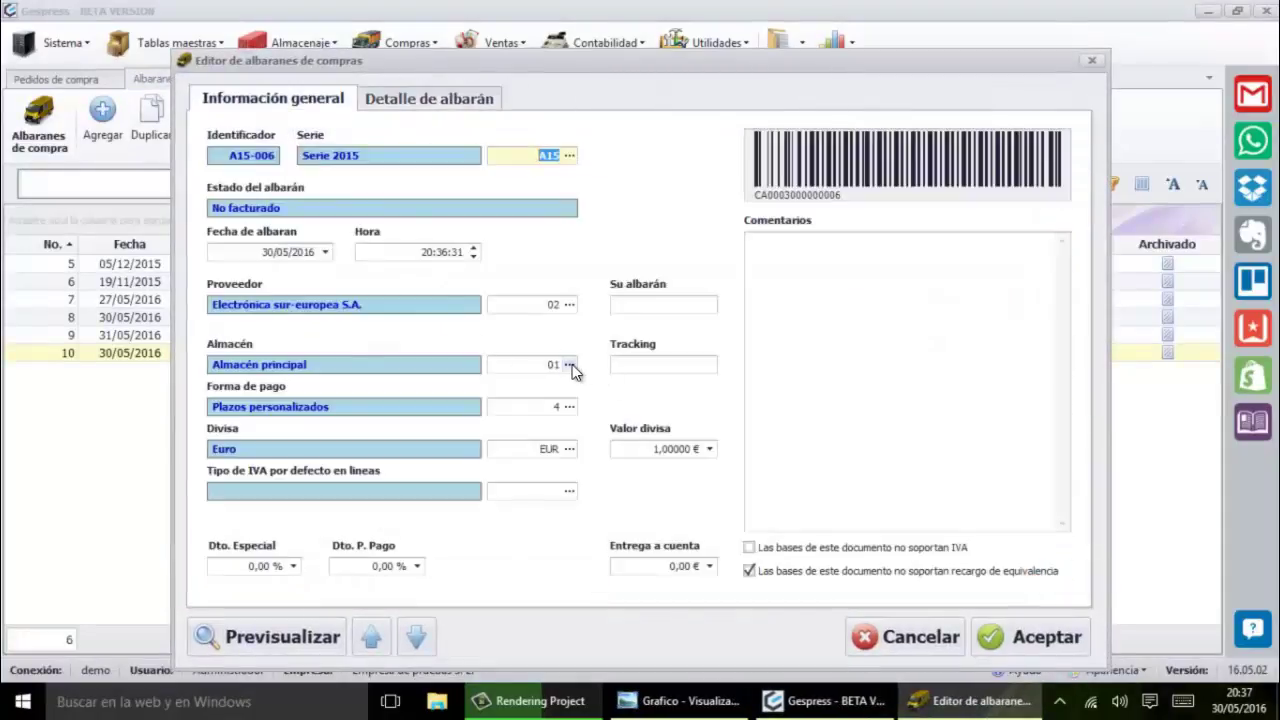
{"action": "left_click", "coordinate": [569, 364]}
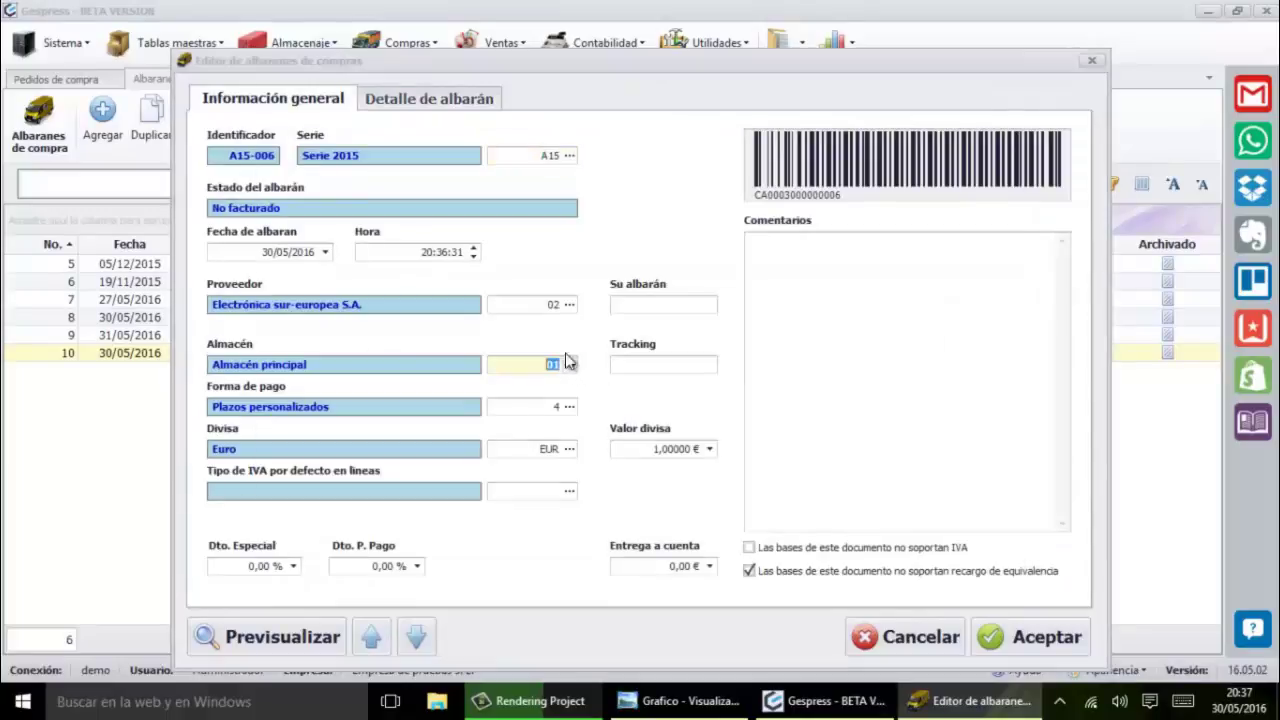
{"action": "double_click", "coordinate": [415, 296]}
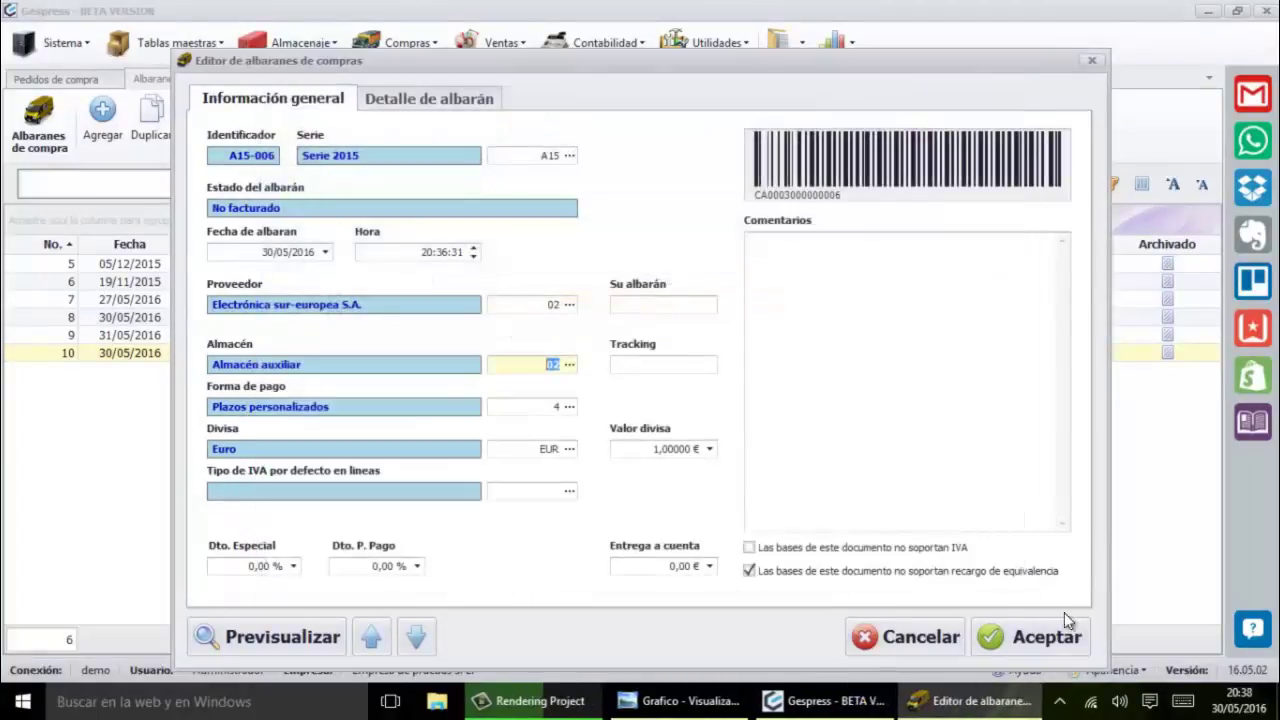
{"action": "left_click", "coordinate": [1060, 623]}
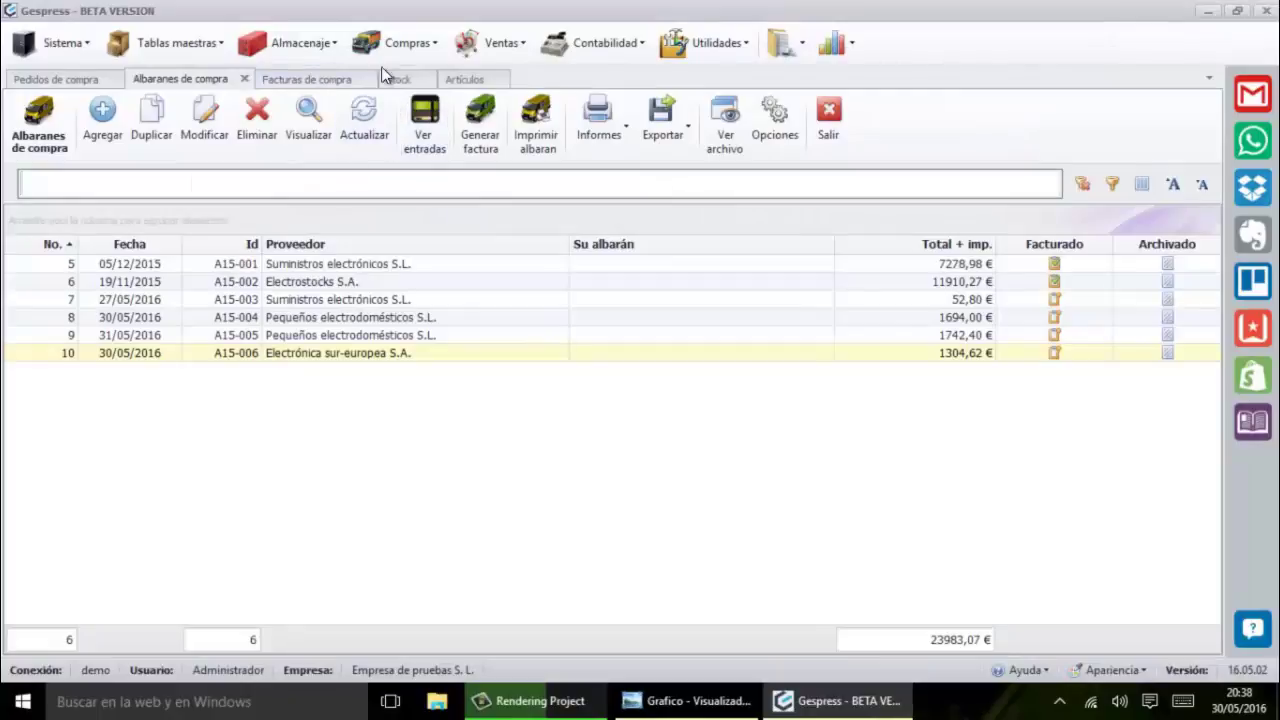
Step: Recheck the stock of article 09, view its stock record in the editor and close it
{"action": "left_click", "coordinate": [398, 79]}
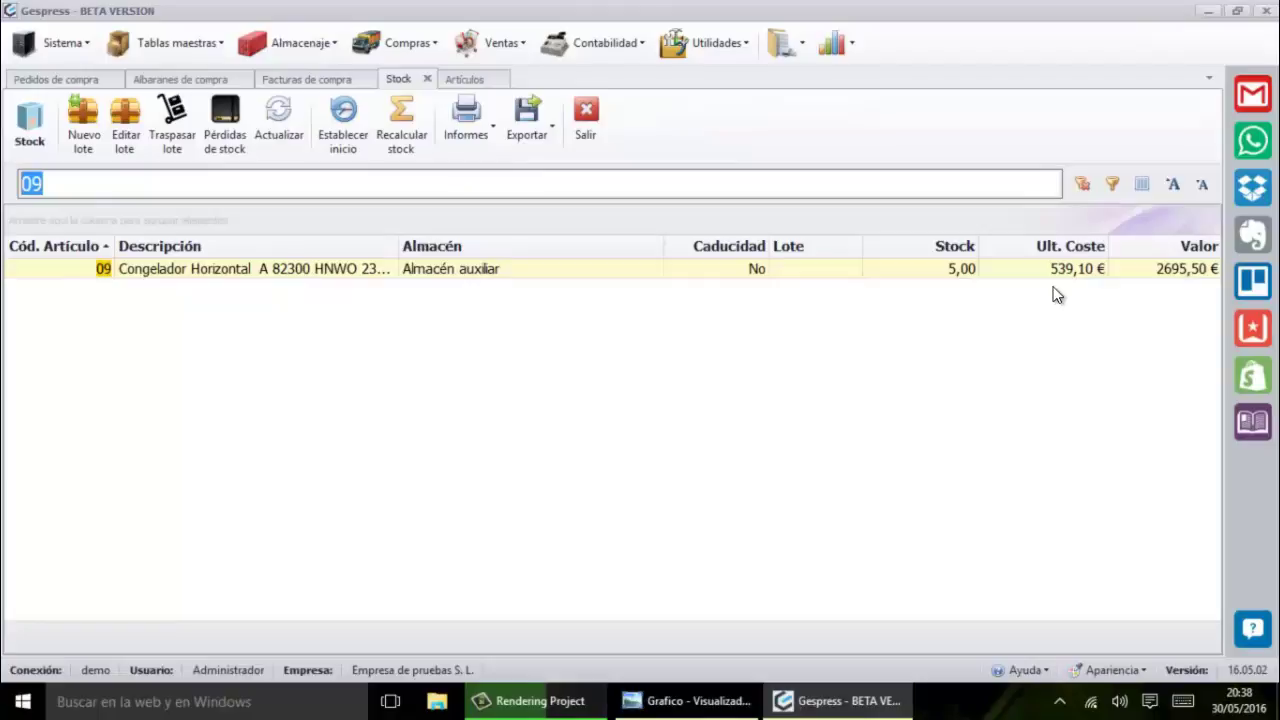
{"action": "left_click", "coordinate": [126, 128]}
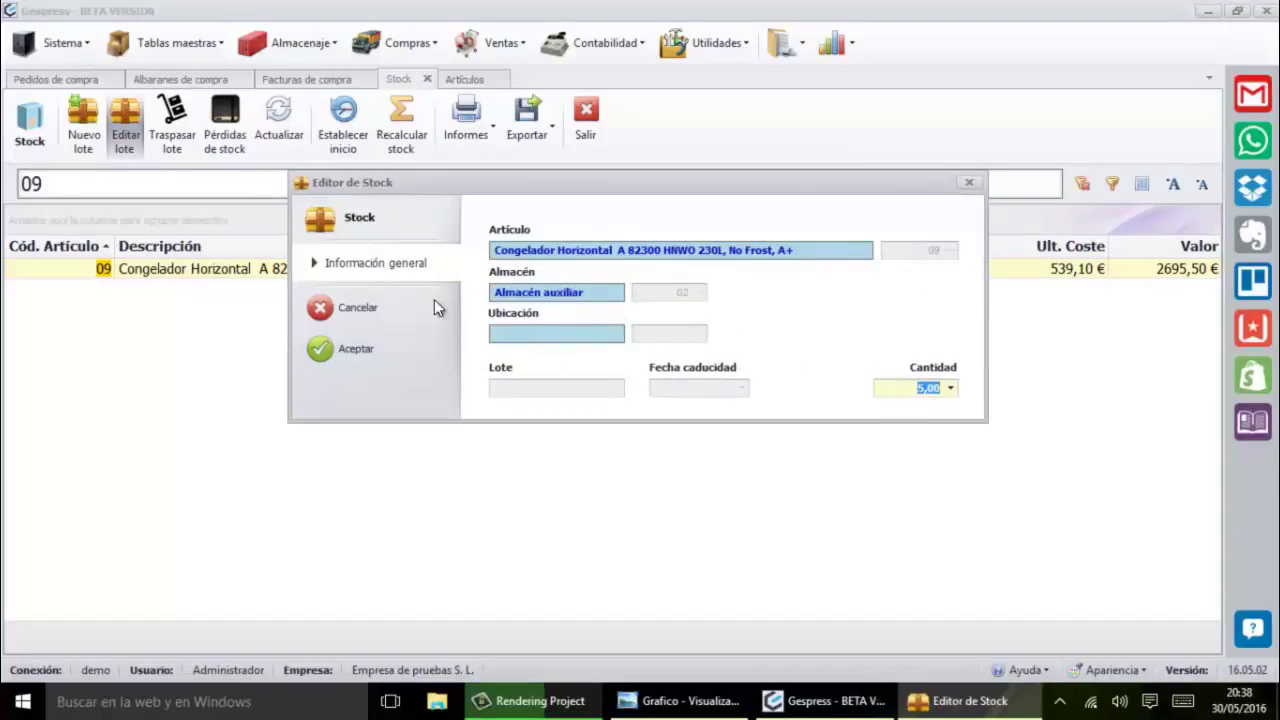
{"action": "left_click", "coordinate": [373, 307]}
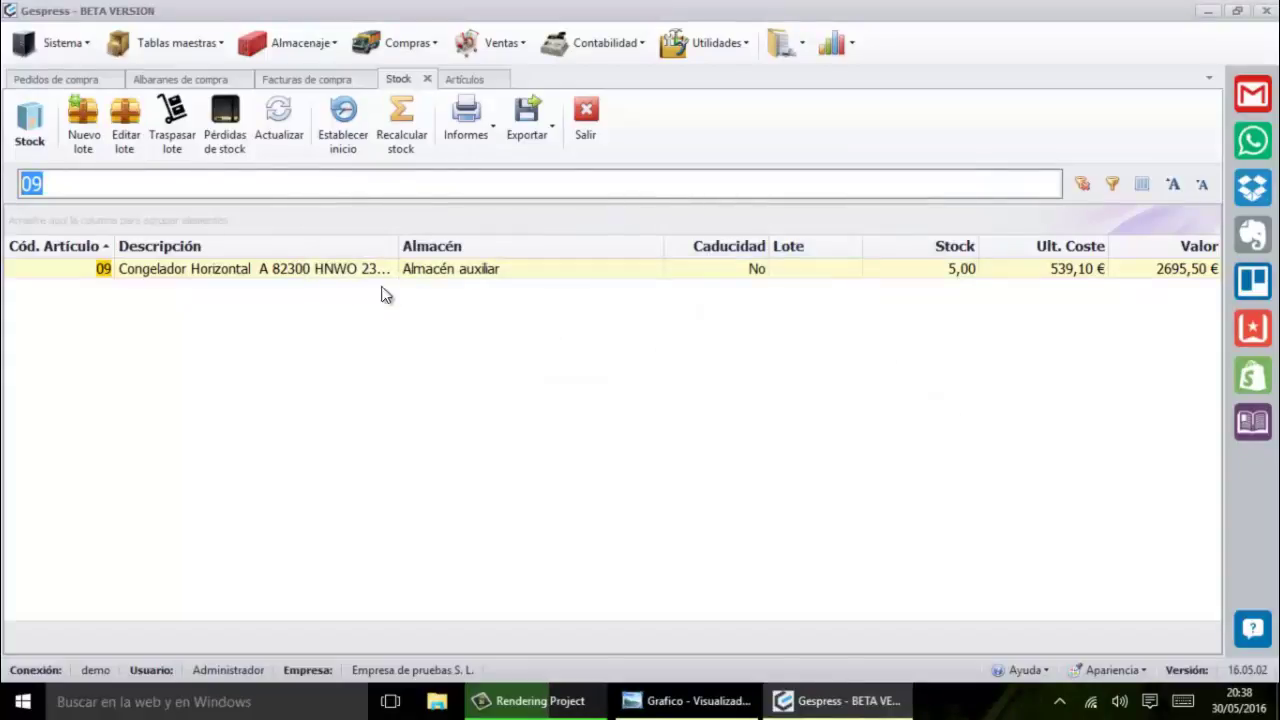
Step: Add the Ubicación column to the stock list between Lote and Stock
{"action": "left_click", "coordinate": [1145, 188]}
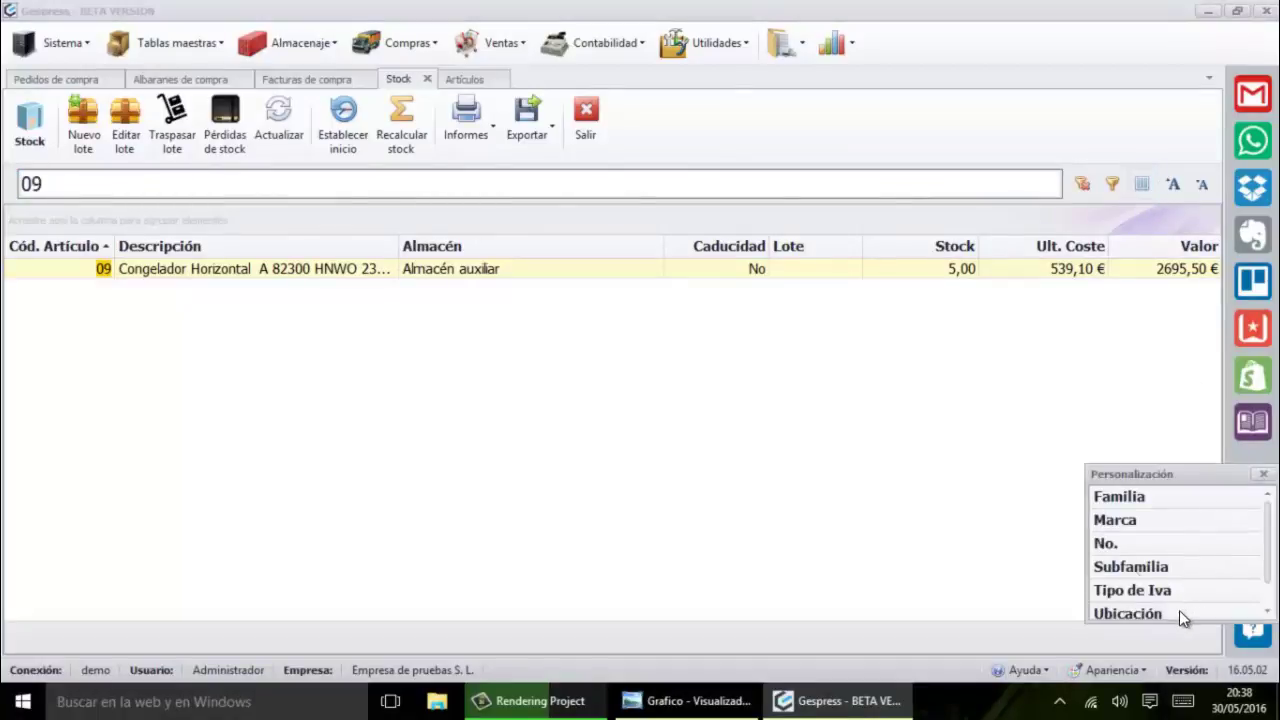
{"action": "left_click_drag", "start_coordinate": [1180, 612], "coordinate": [850, 247]}
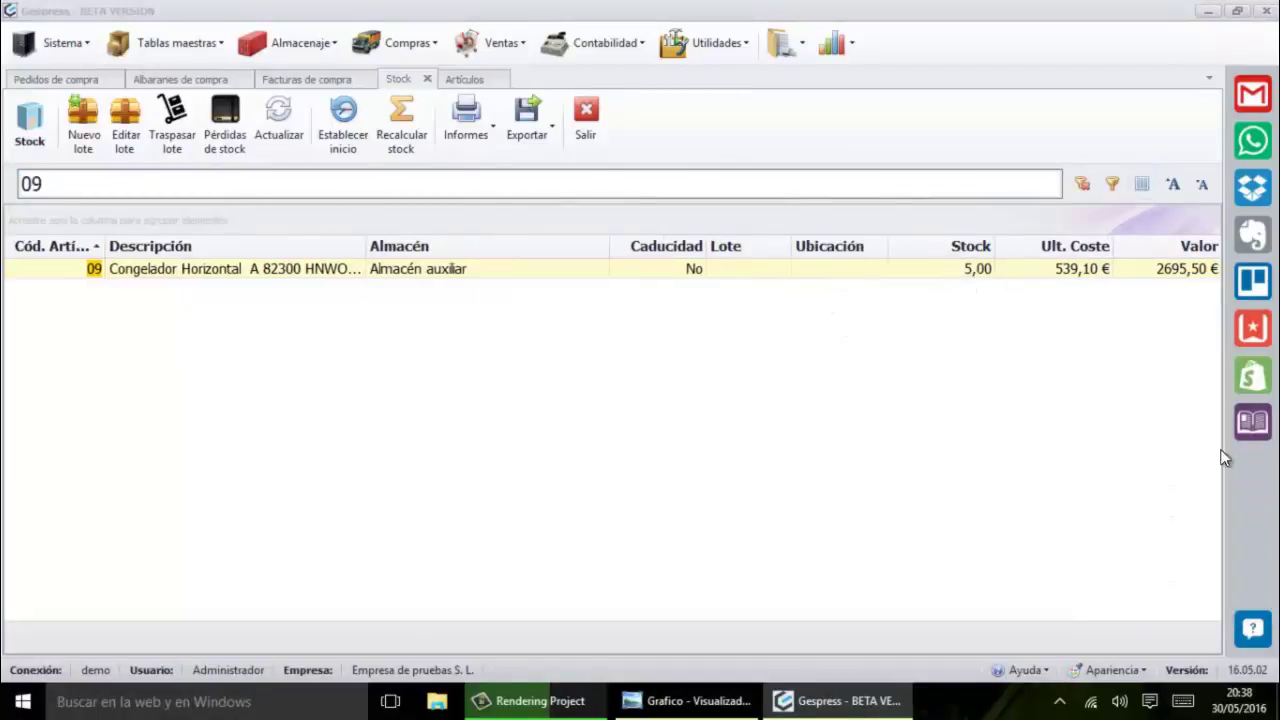
{"action": "left_click", "coordinate": [1263, 474]}
Step: Open delivery note A15-006 and examine the location field of its article 09 line
{"action": "left_click", "coordinate": [205, 77]}
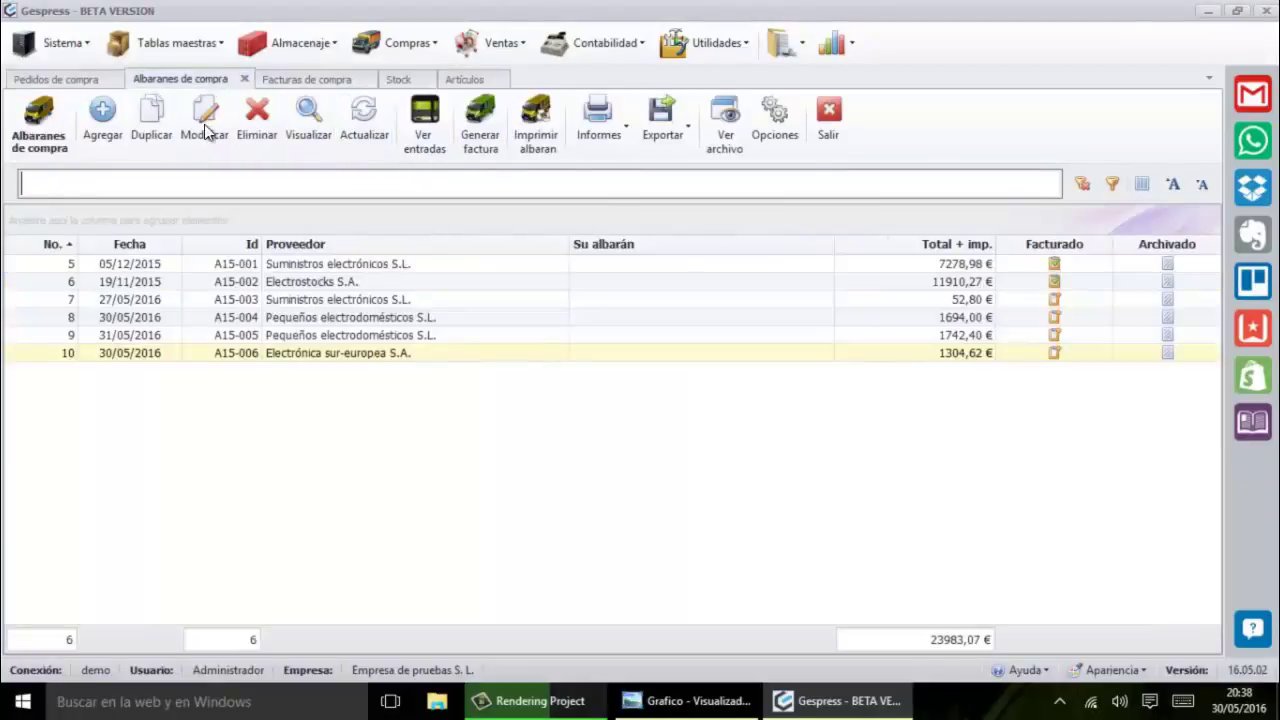
{"action": "double_click", "coordinate": [340, 353]}
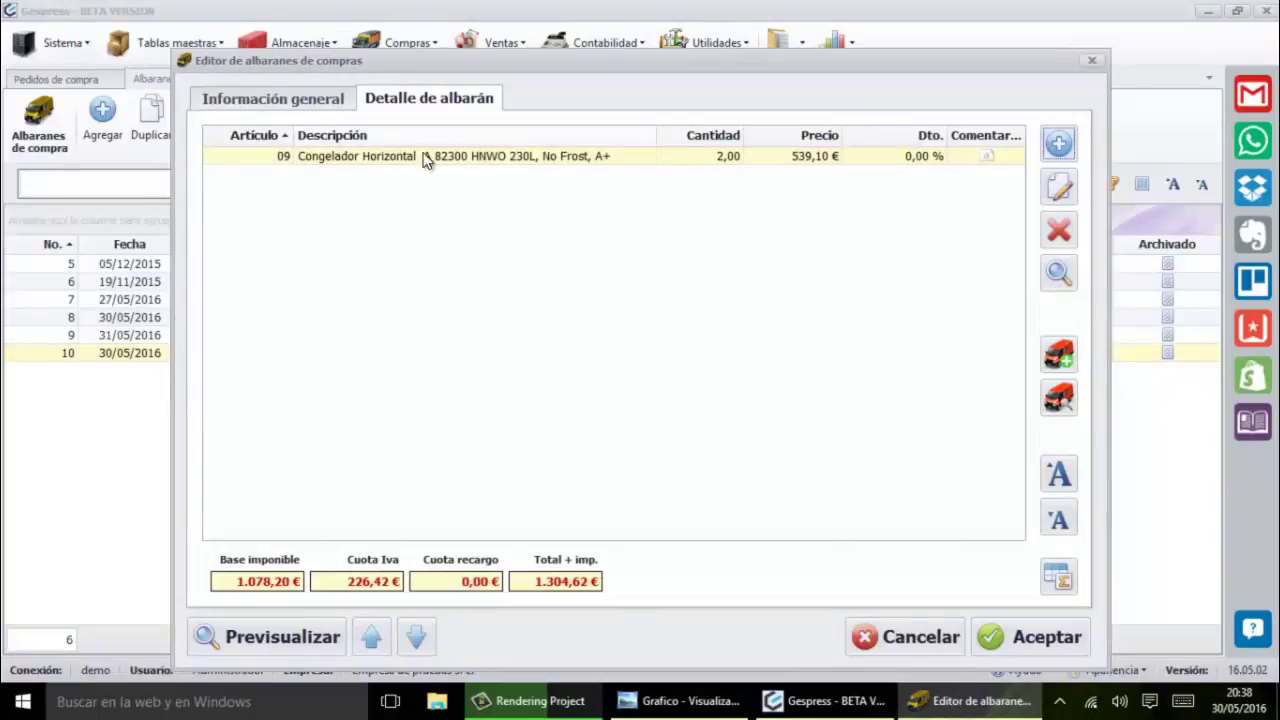
{"action": "left_click", "coordinate": [1057, 190]}
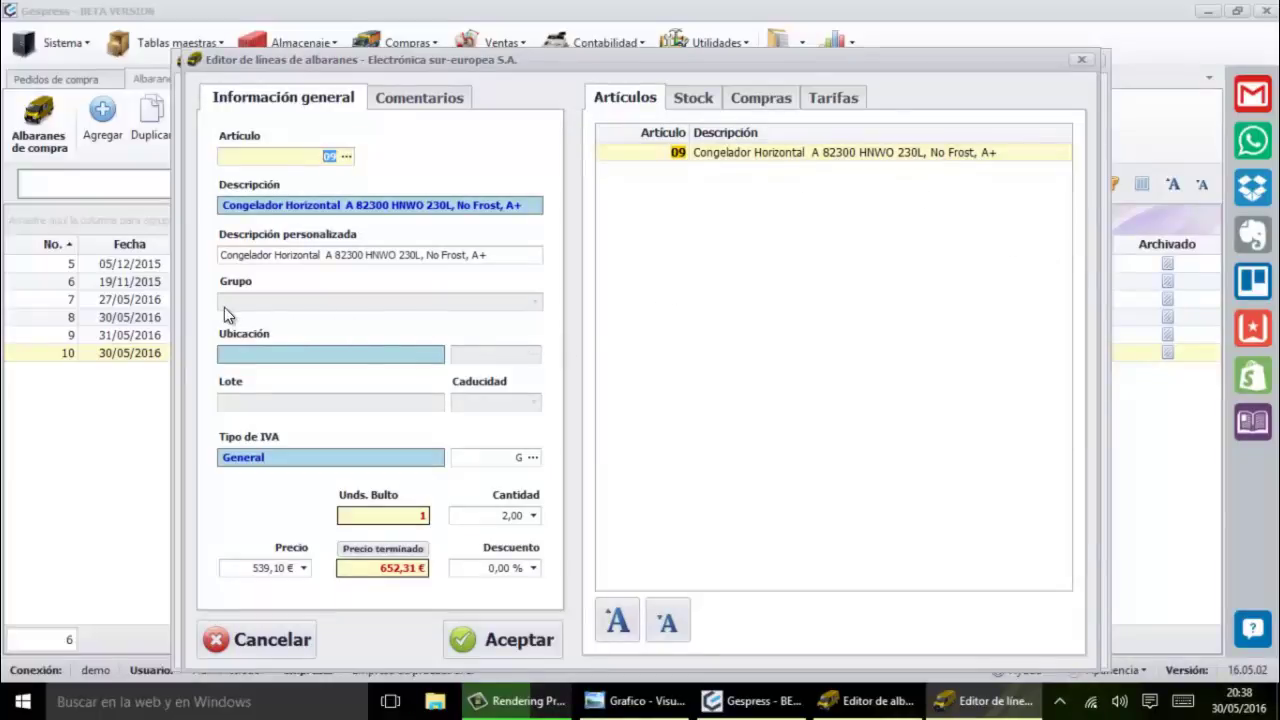
{"action": "key", "text": "Return"}
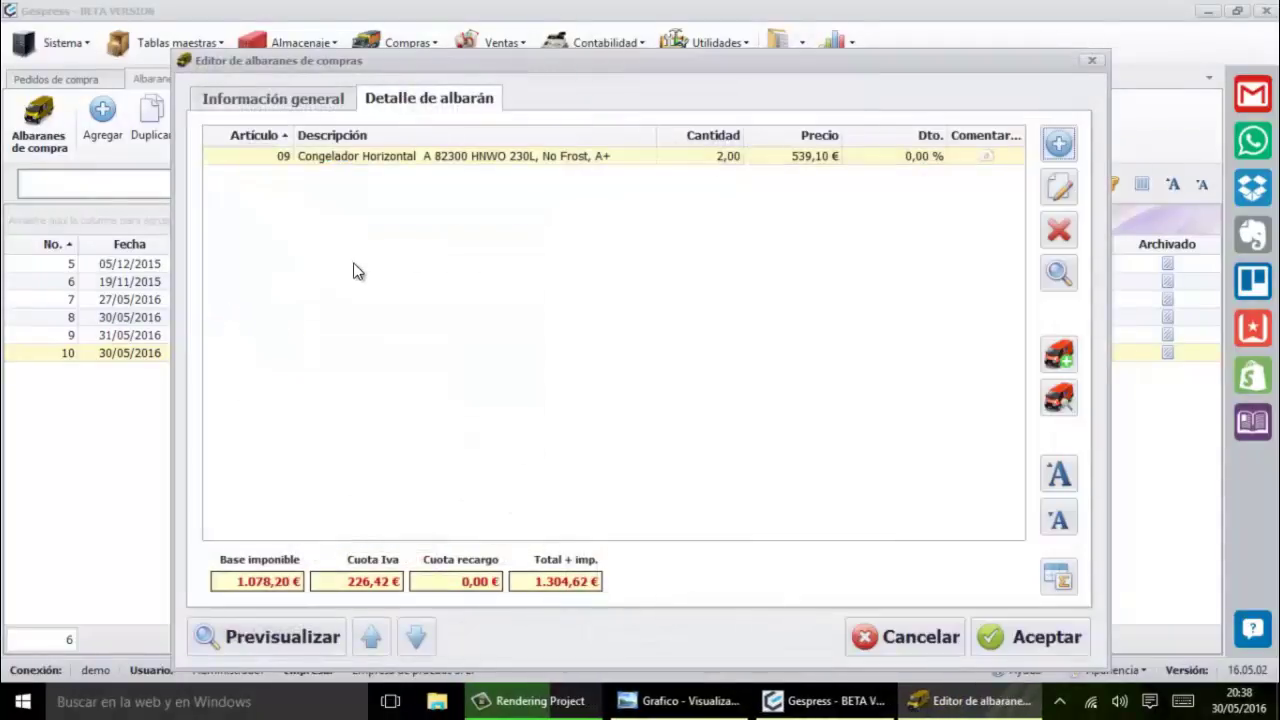
Step: Add the Ubicación column to the delivery note's line list between Precio and Dto
{"action": "left_click_drag", "start_coordinate": [568, 65], "coordinate": [545, 40]}
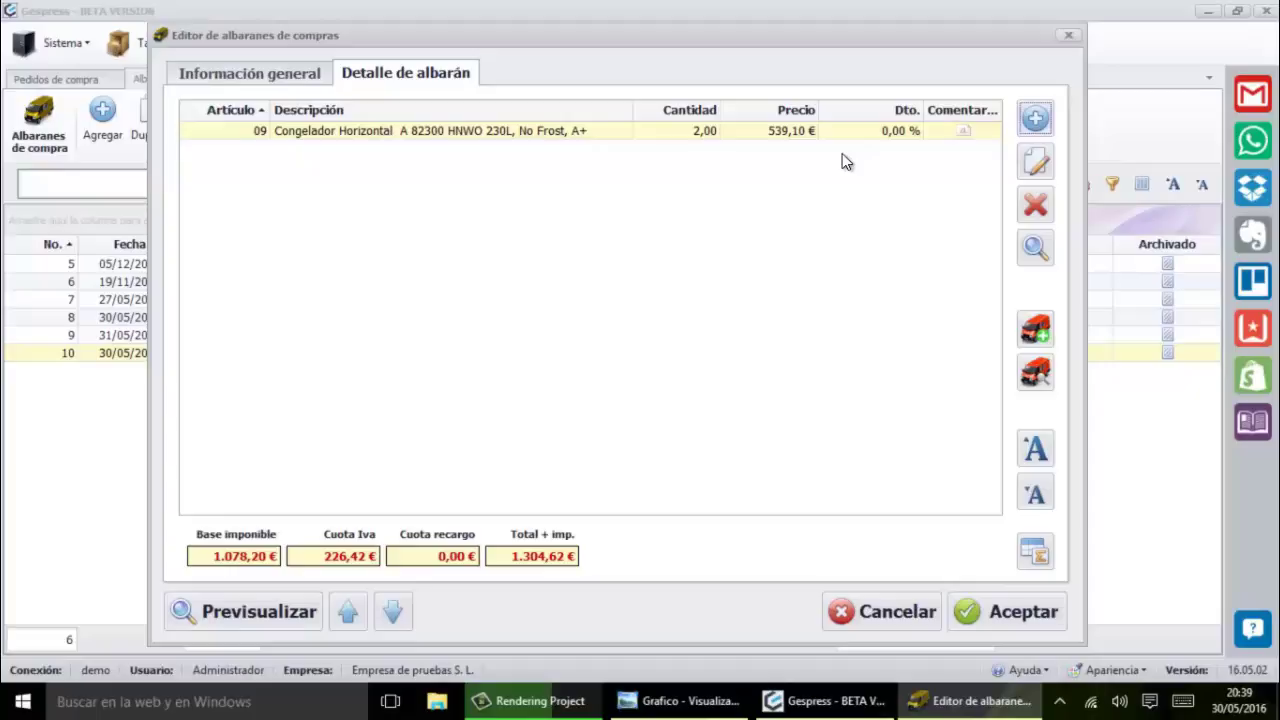
{"action": "right_click", "coordinate": [887, 113]}
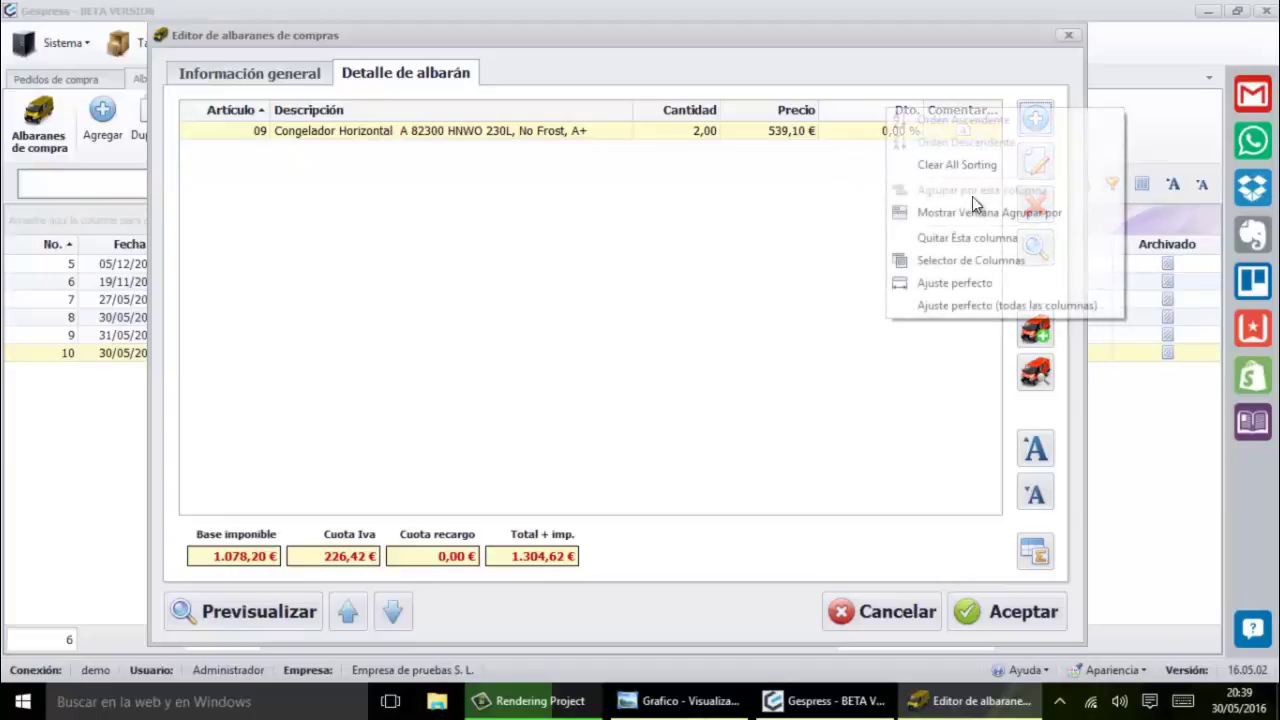
{"action": "left_click", "coordinate": [976, 260]}
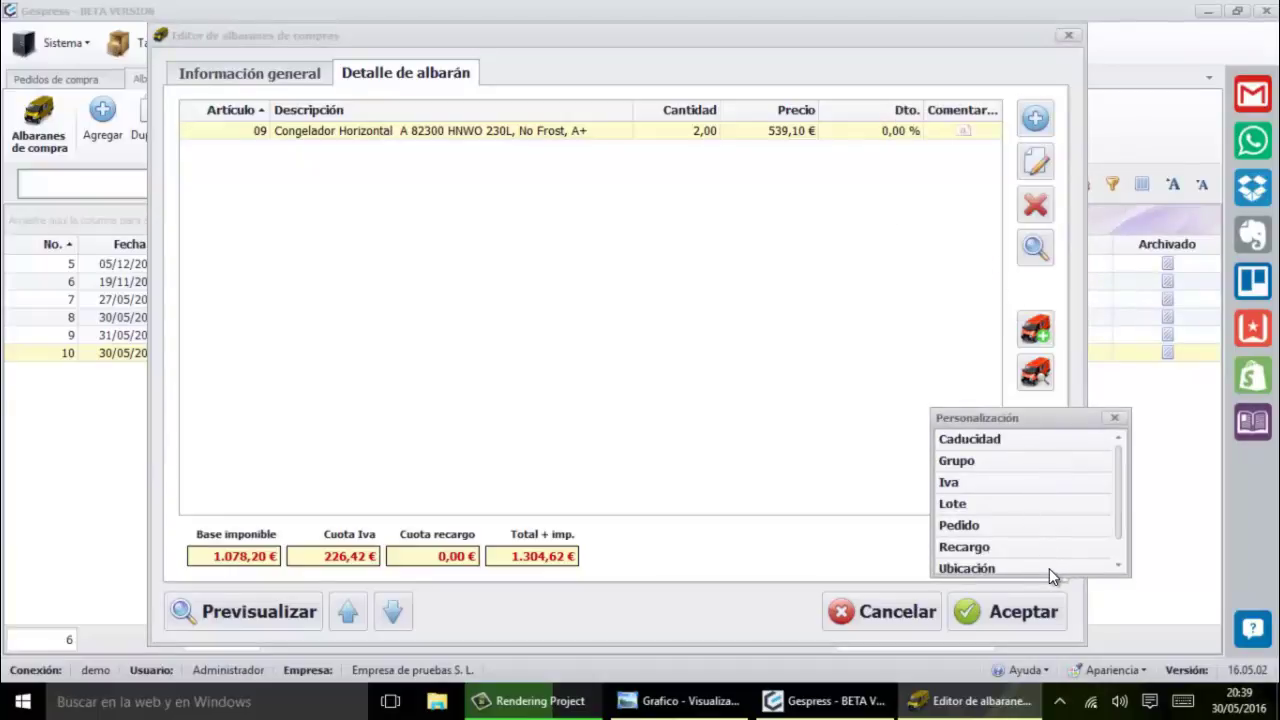
{"action": "left_click_drag", "start_coordinate": [1049, 568], "coordinate": [836, 149]}
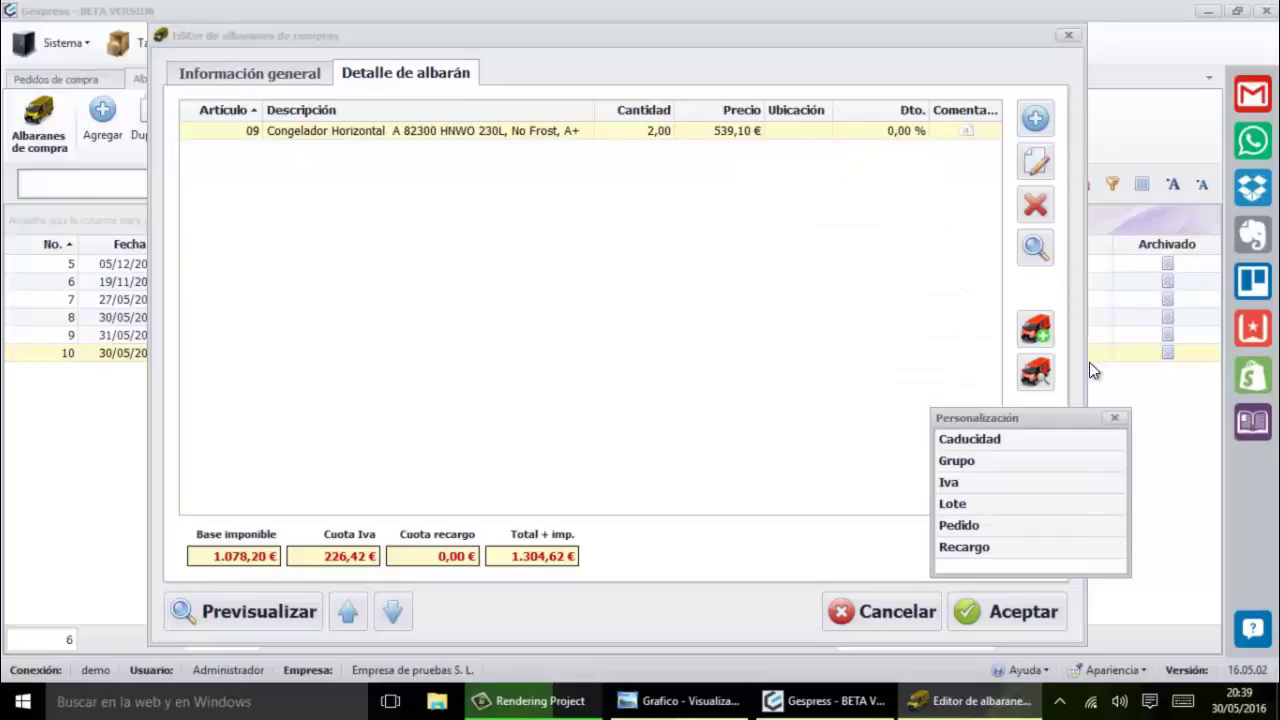
{"action": "left_click", "coordinate": [1116, 417]}
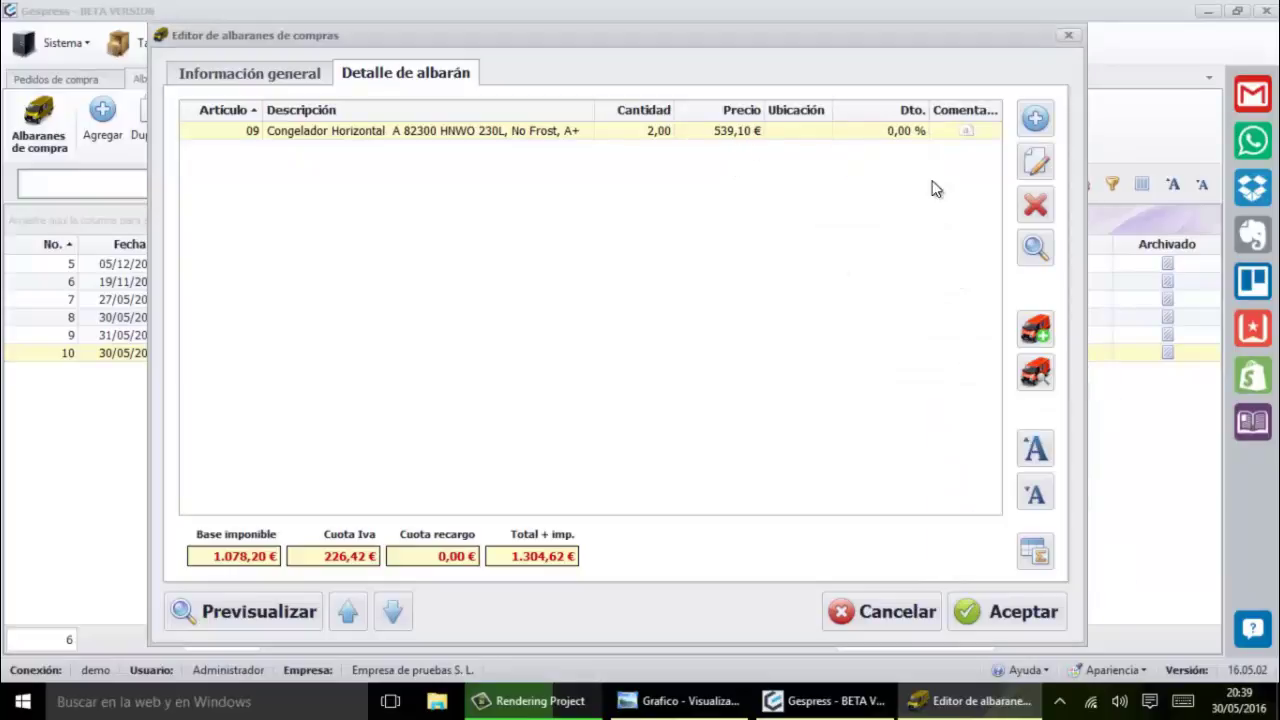
Step: Edit the article 09 line of the delivery note and set its location to 02, Zona 2
{"action": "left_click", "coordinate": [1037, 163]}
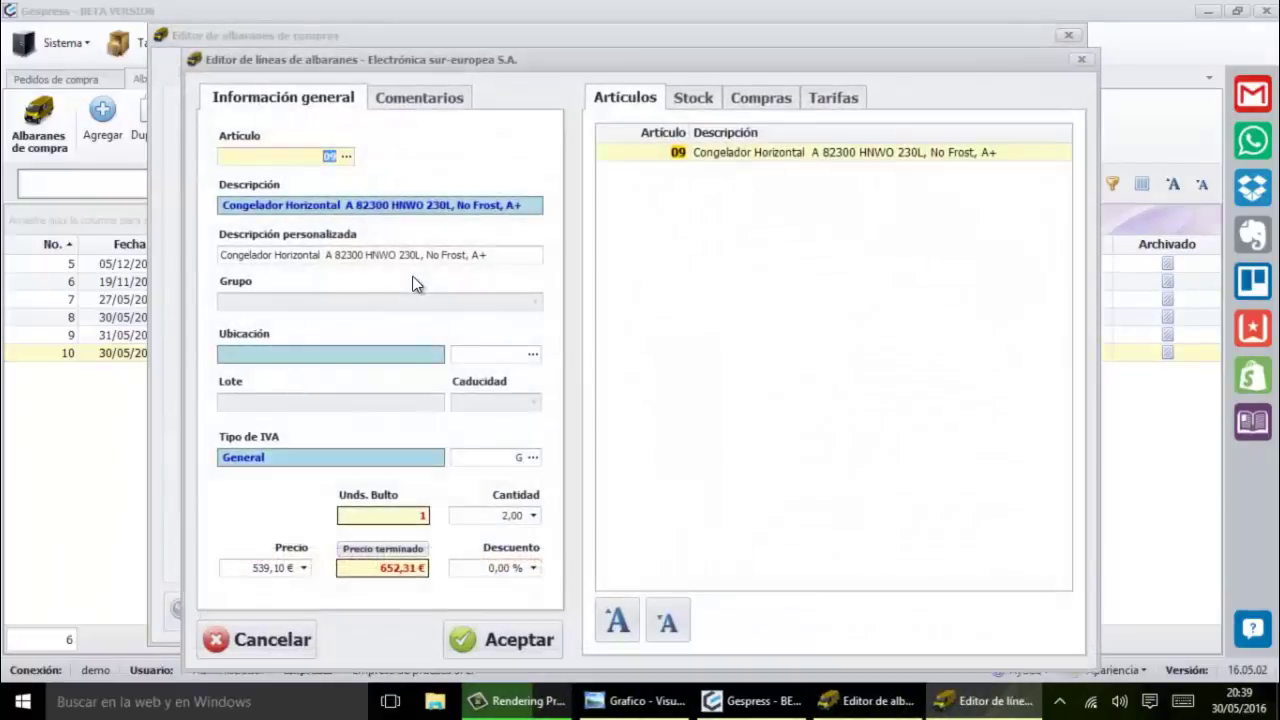
{"action": "key", "text": "Tab"}
{"action": "key", "text": "Tab"}
{"action": "key", "text": "Tab"}
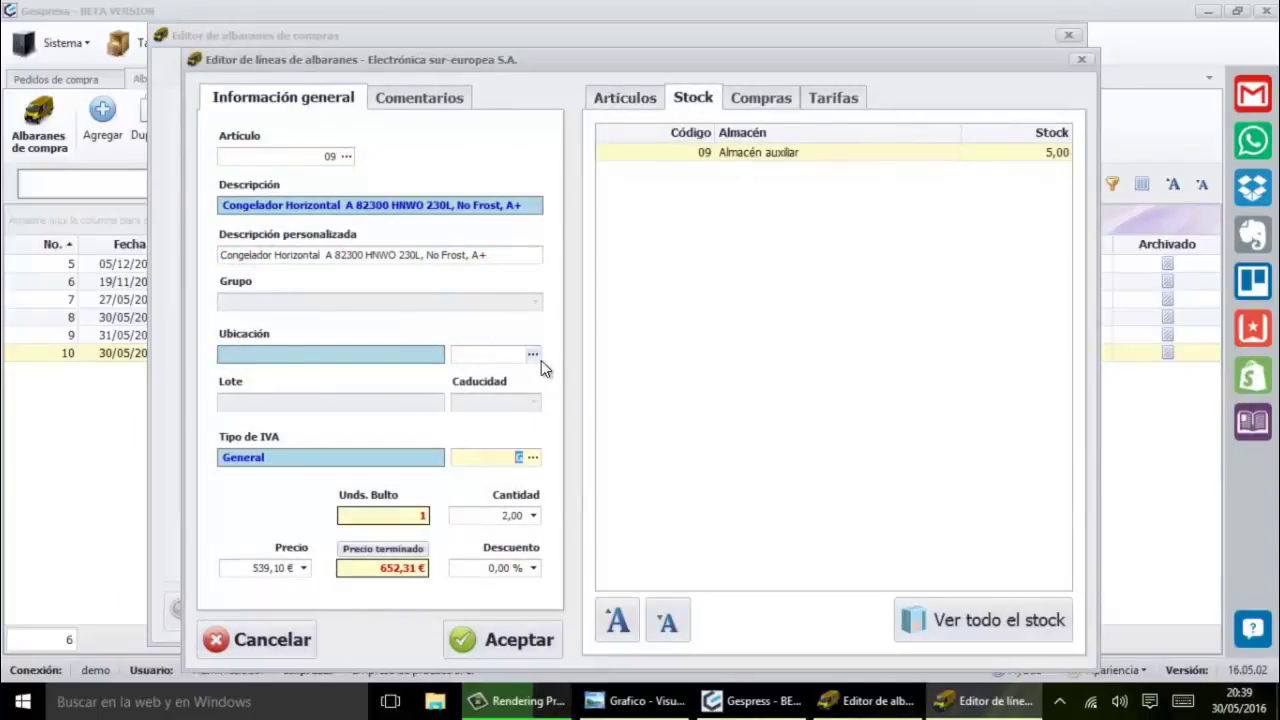
{"action": "left_click", "coordinate": [538, 357]}
{"action": "double_click", "coordinate": [446, 290]}
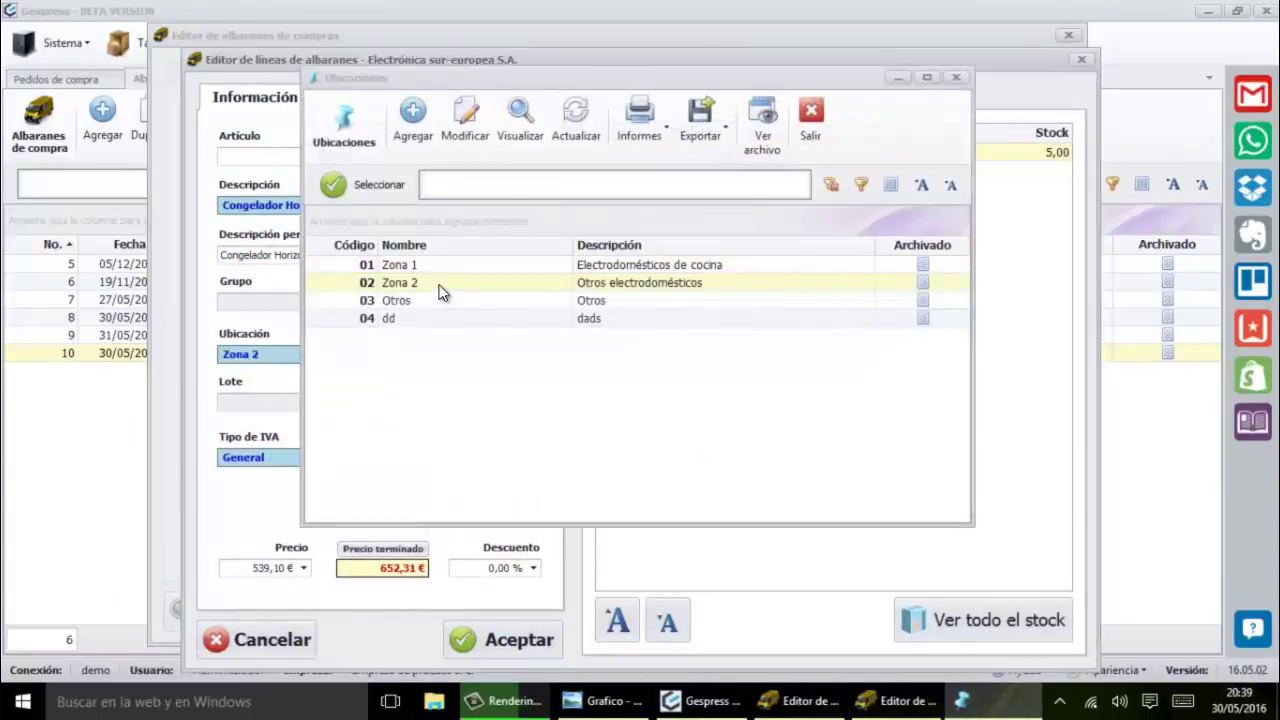
Step: Accept the edited article 09 line and save delivery note A15-006
{"action": "left_click", "coordinate": [530, 640]}
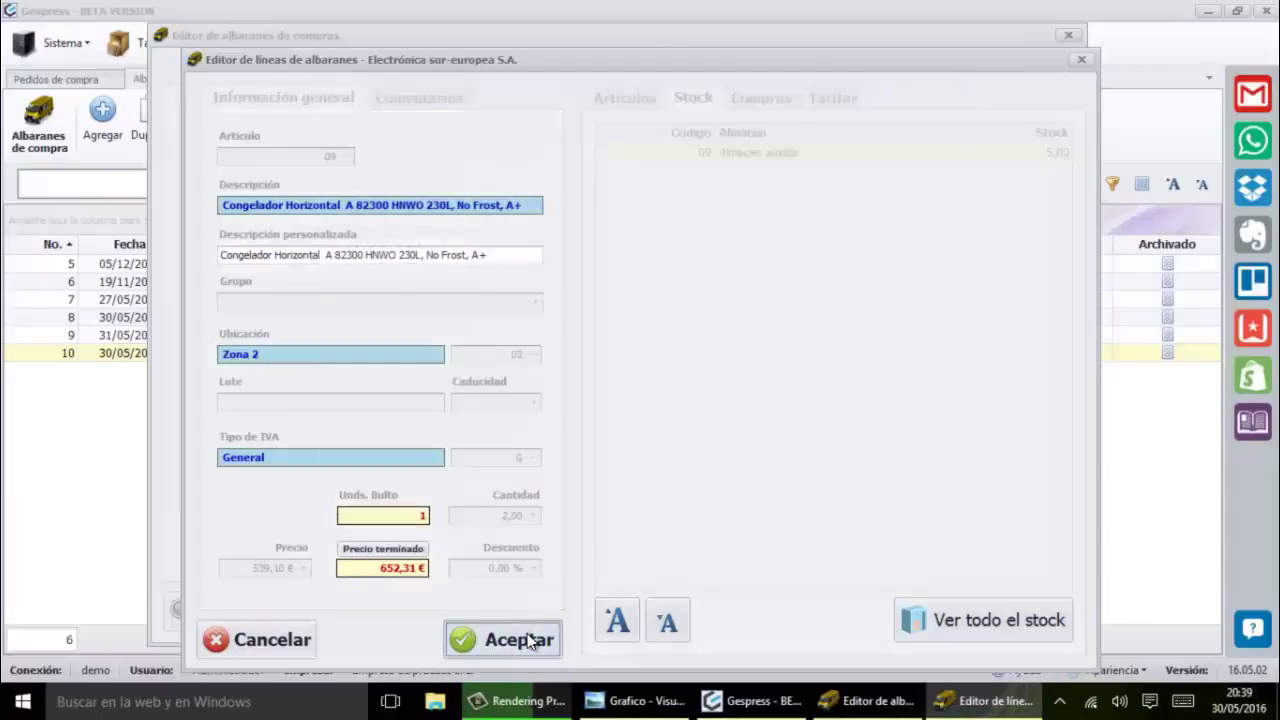
{"action": "left_click", "coordinate": [1033, 617]}
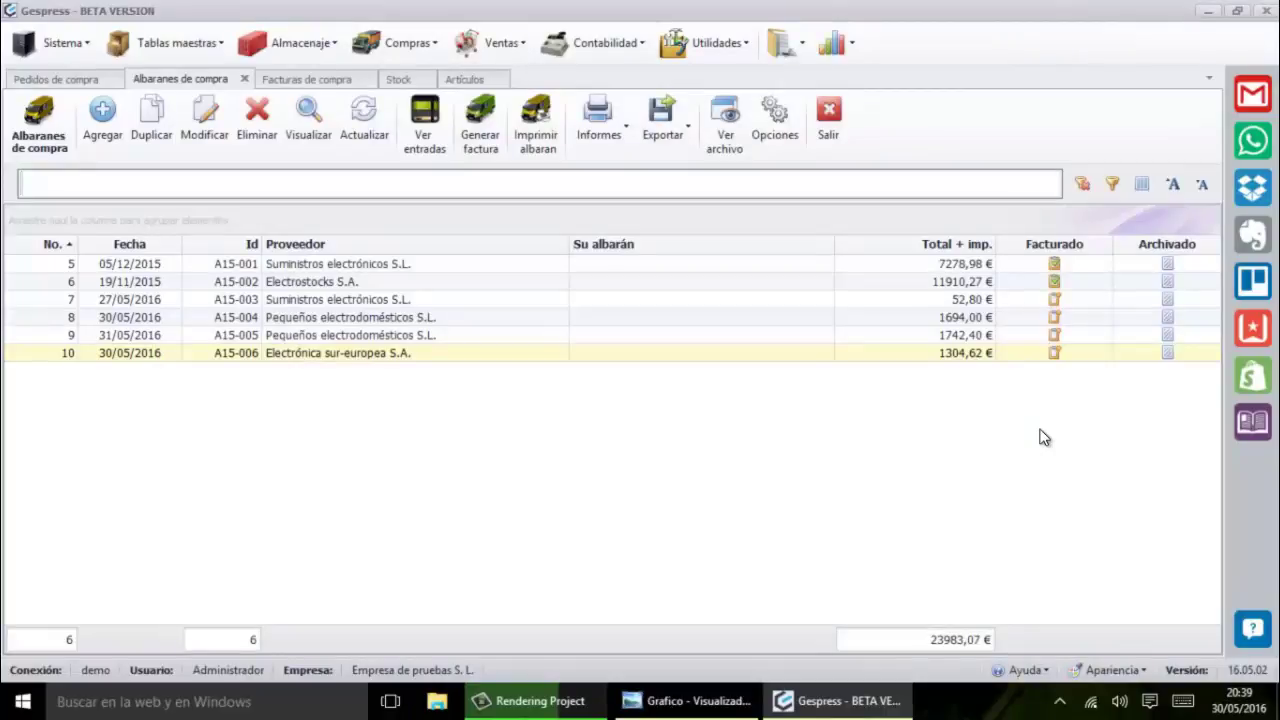
Step: Open purchase invoice A15-019, examine its article 09 line, and close it without changes
{"action": "left_click", "coordinate": [322, 76]}
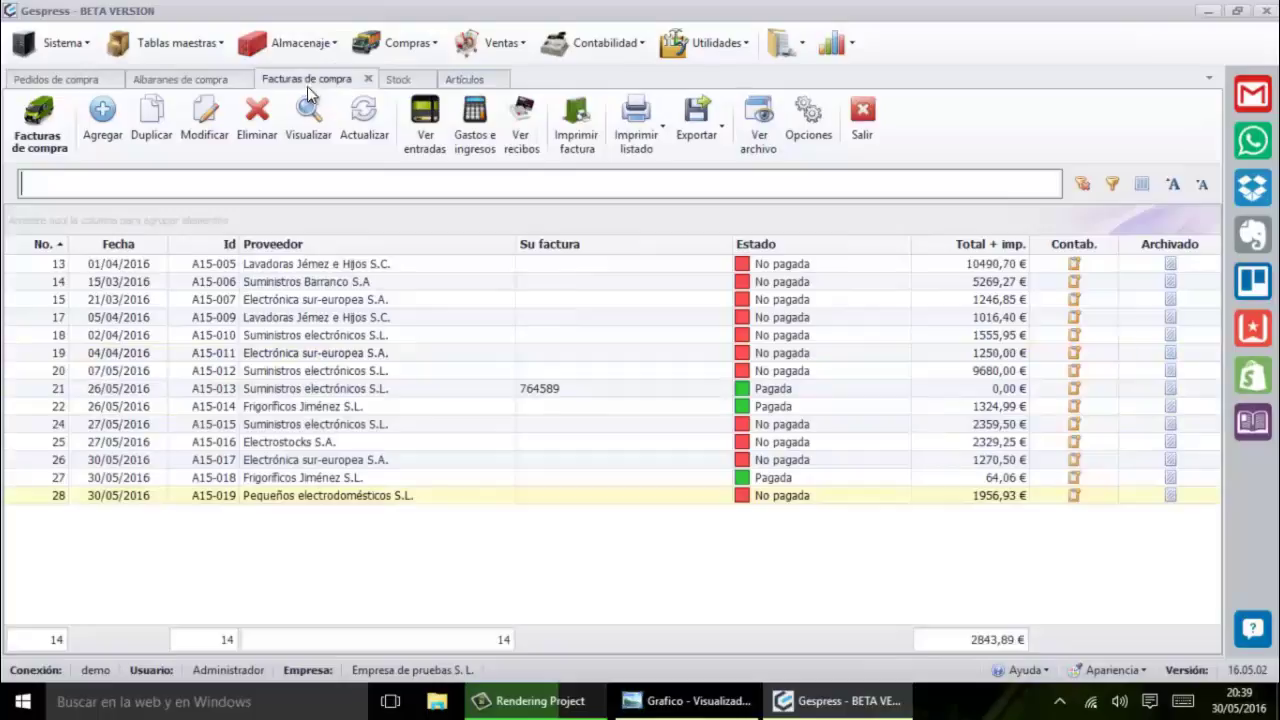
{"action": "left_click", "coordinate": [204, 118]}
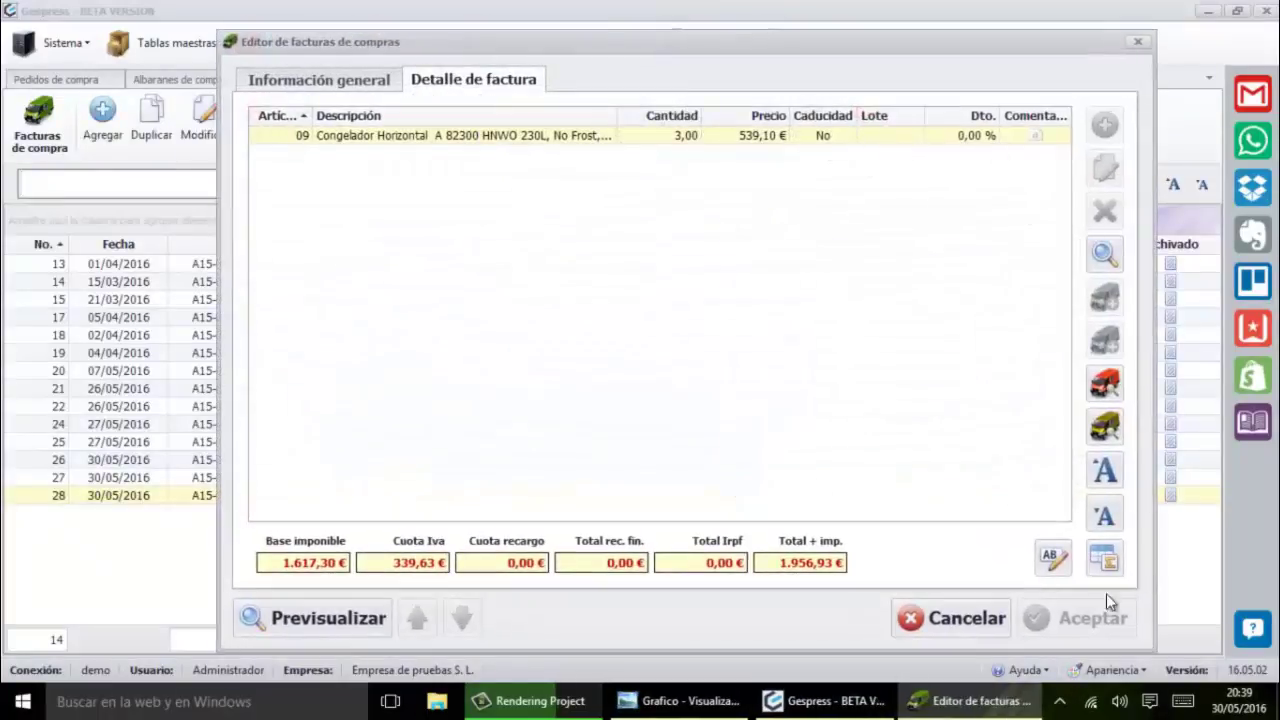
{"action": "left_click", "coordinate": [987, 619]}
Step: Return to the stock list and examine article 09's stock by warehouse and location, including the Zona 2 line
{"action": "left_click", "coordinate": [200, 80]}
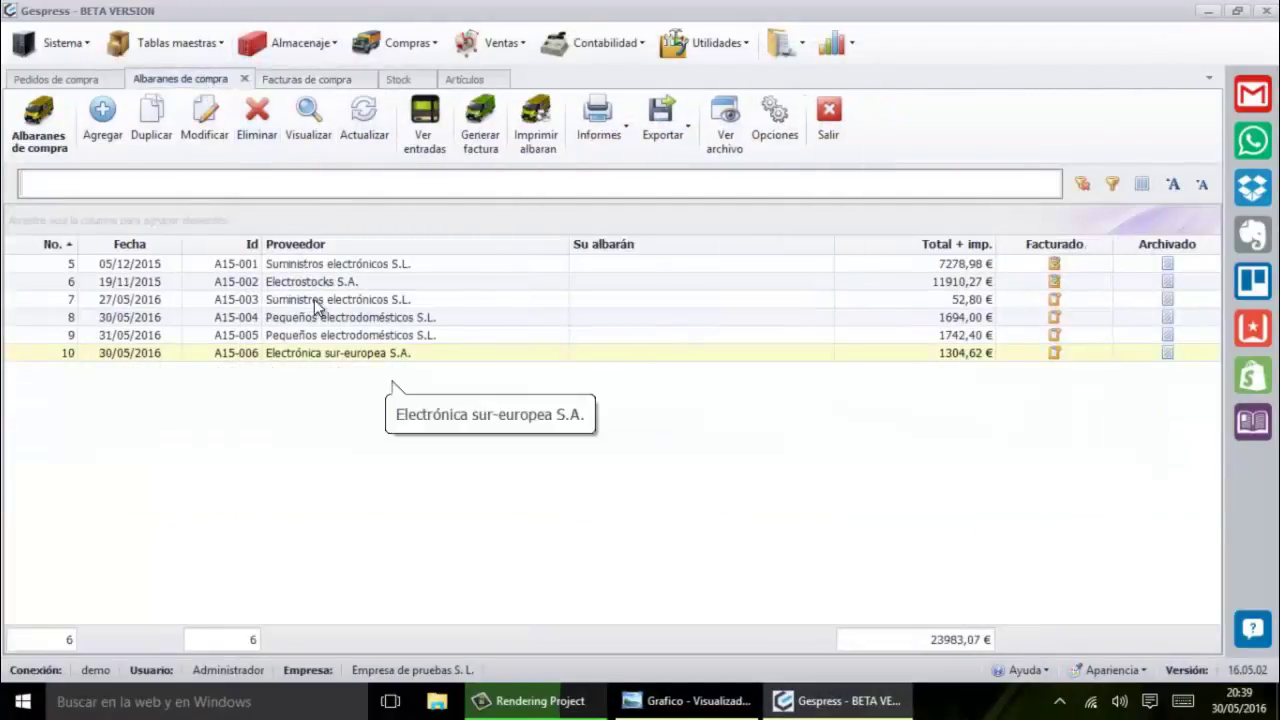
{"action": "left_click", "coordinate": [398, 79]}
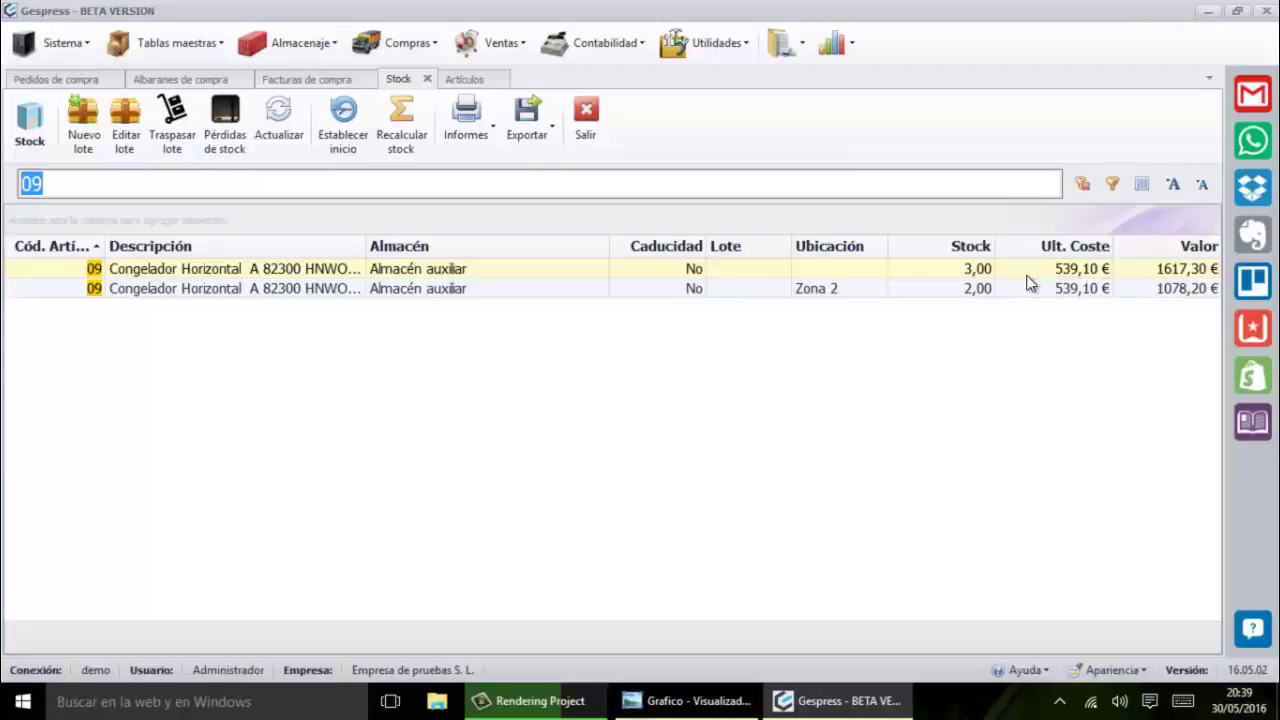
{"action": "left_click", "coordinate": [866, 294]}
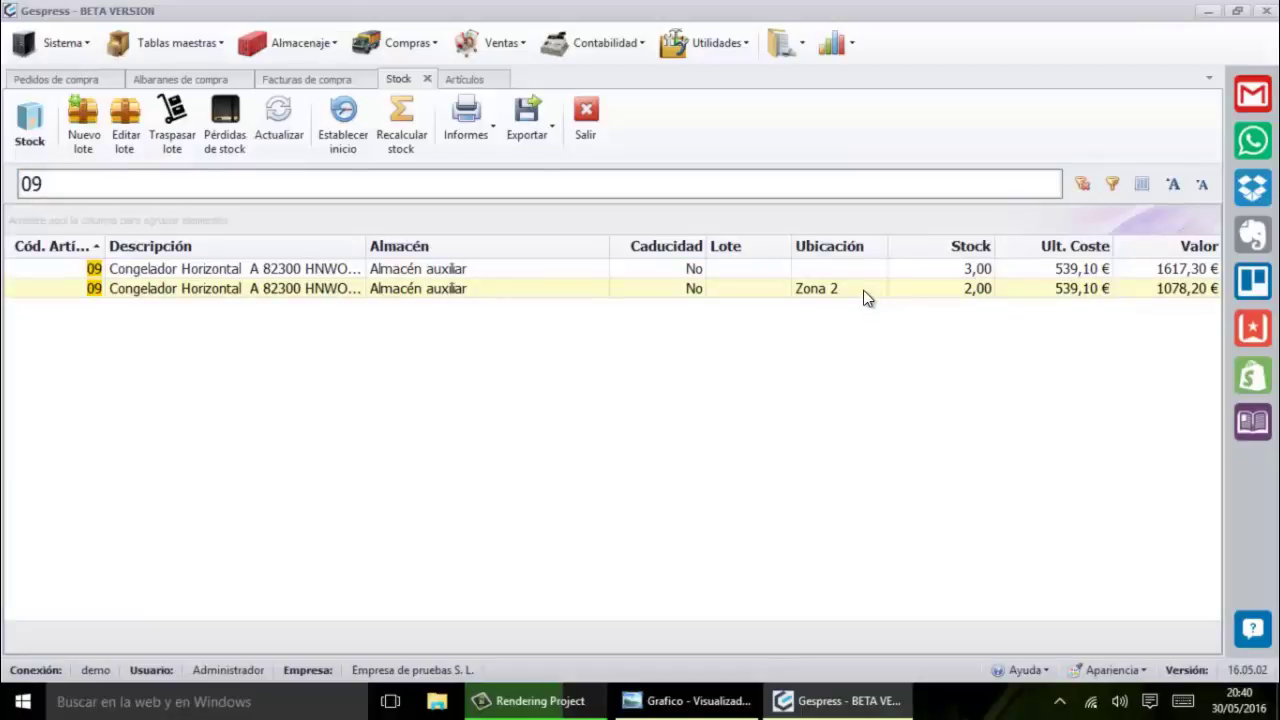
Step: Switch to Windows Photo Viewer, review the diagram of Pedidos, Albaranes and Facturas, and close it
{"action": "left_click", "coordinate": [690, 700]}
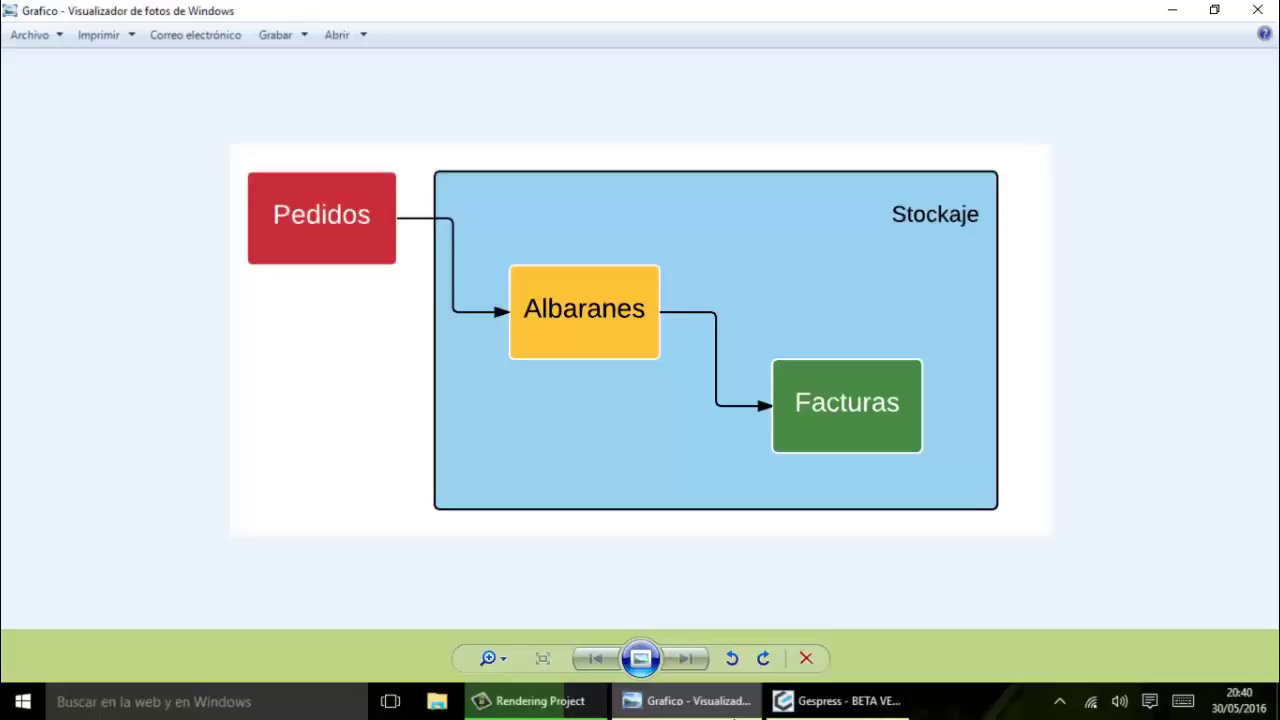
{"action": "left_click", "coordinate": [1257, 10]}
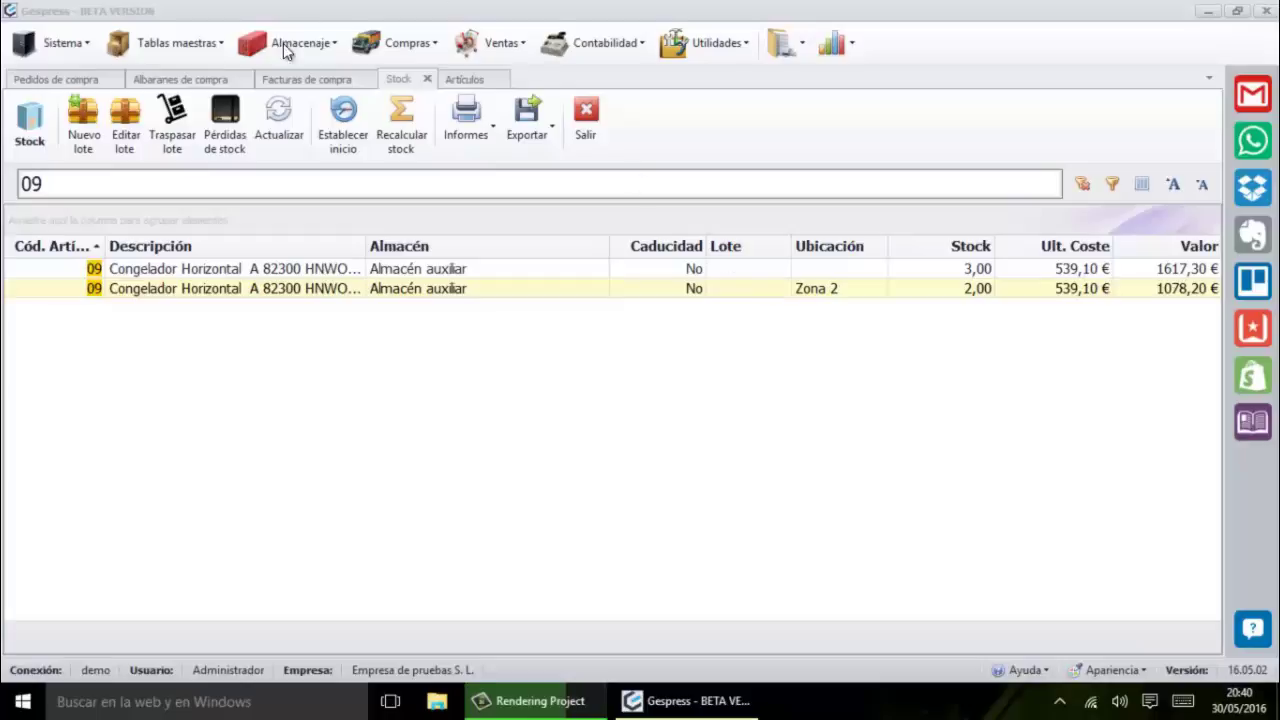
Step: Go to the articles list and examine the records of articles 05 and 09, including the stock and traceability control options
{"action": "left_click", "coordinate": [320, 45]}
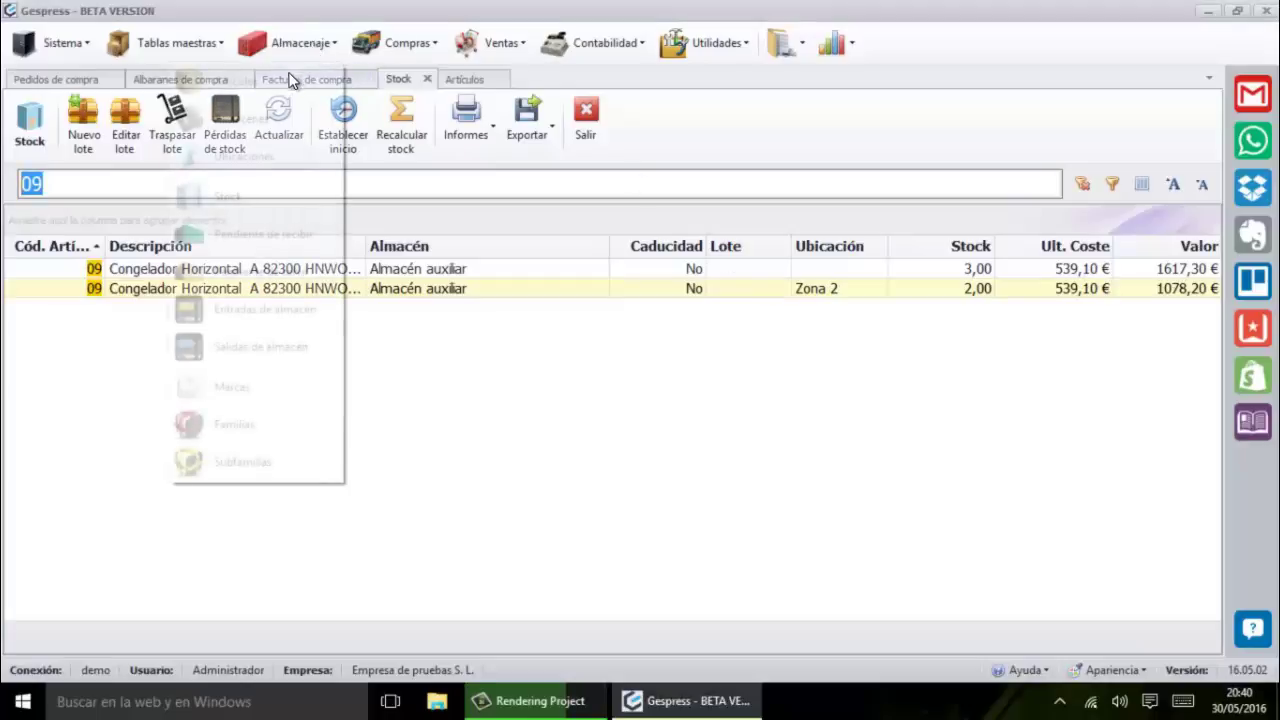
{"action": "left_click", "coordinate": [284, 77]}
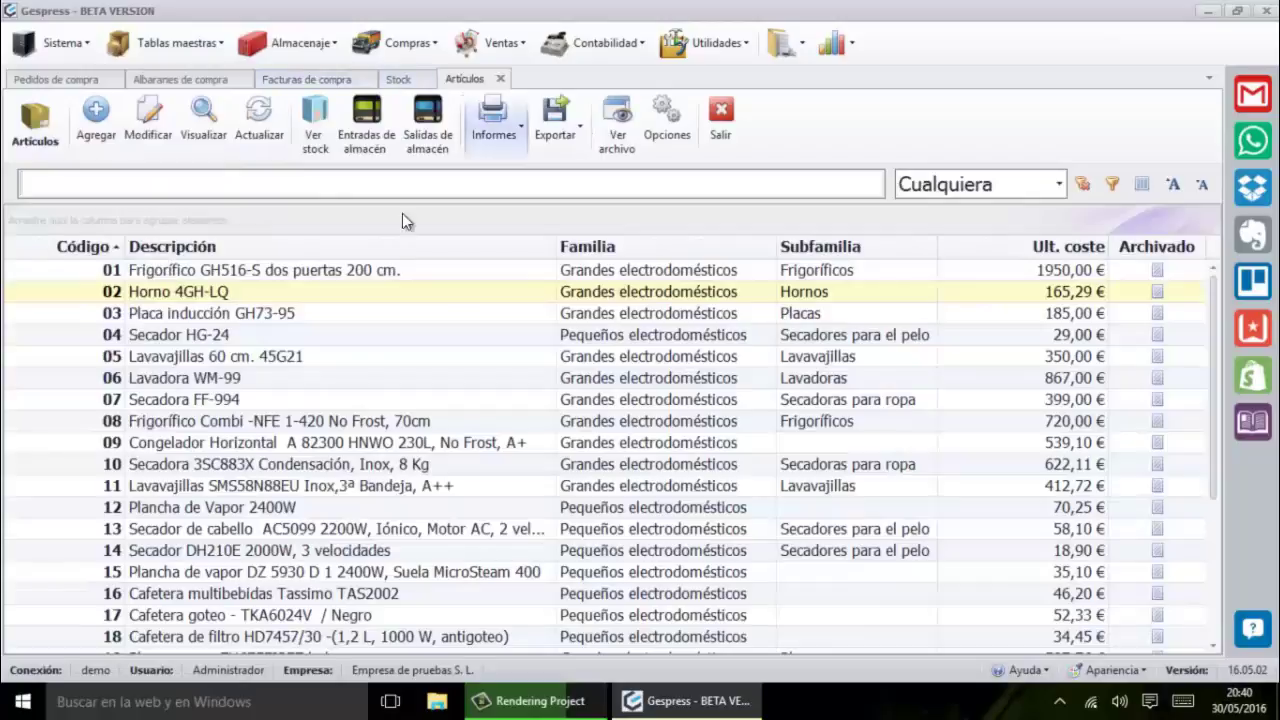
{"action": "left_click", "coordinate": [351, 361]}
{"action": "double_click", "coordinate": [364, 363]}
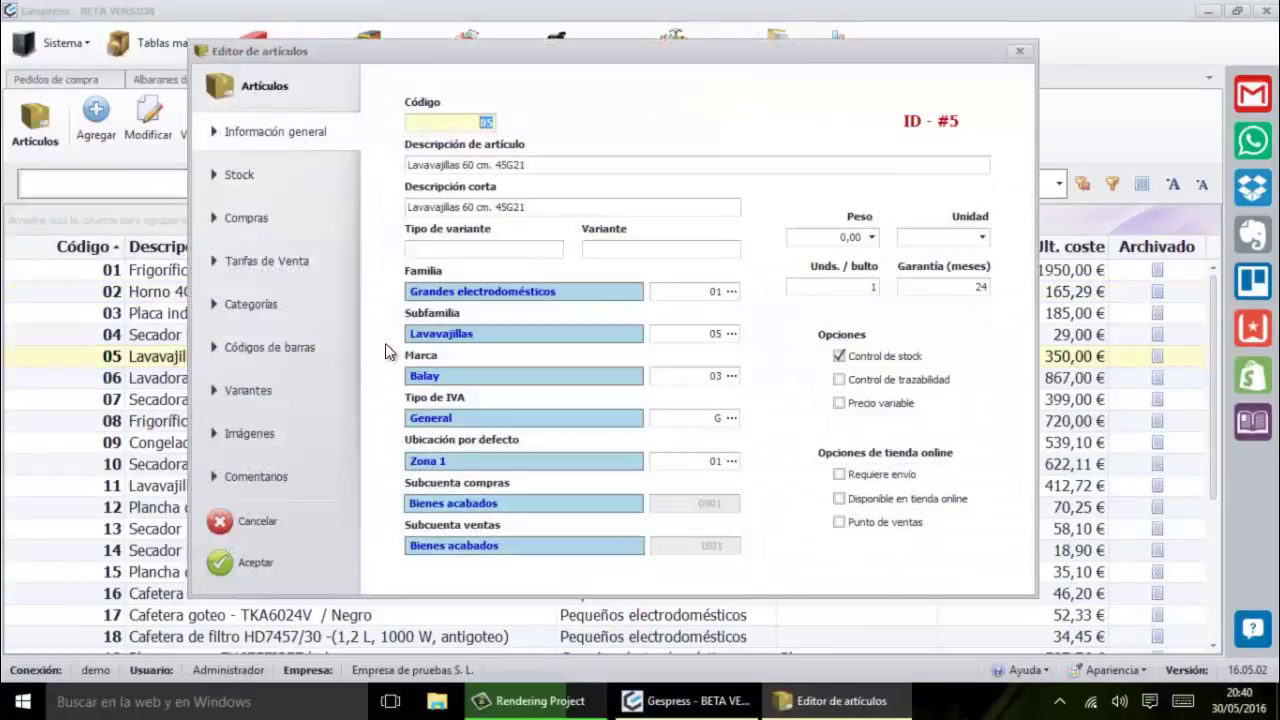
{"action": "key", "text": "Escape"}
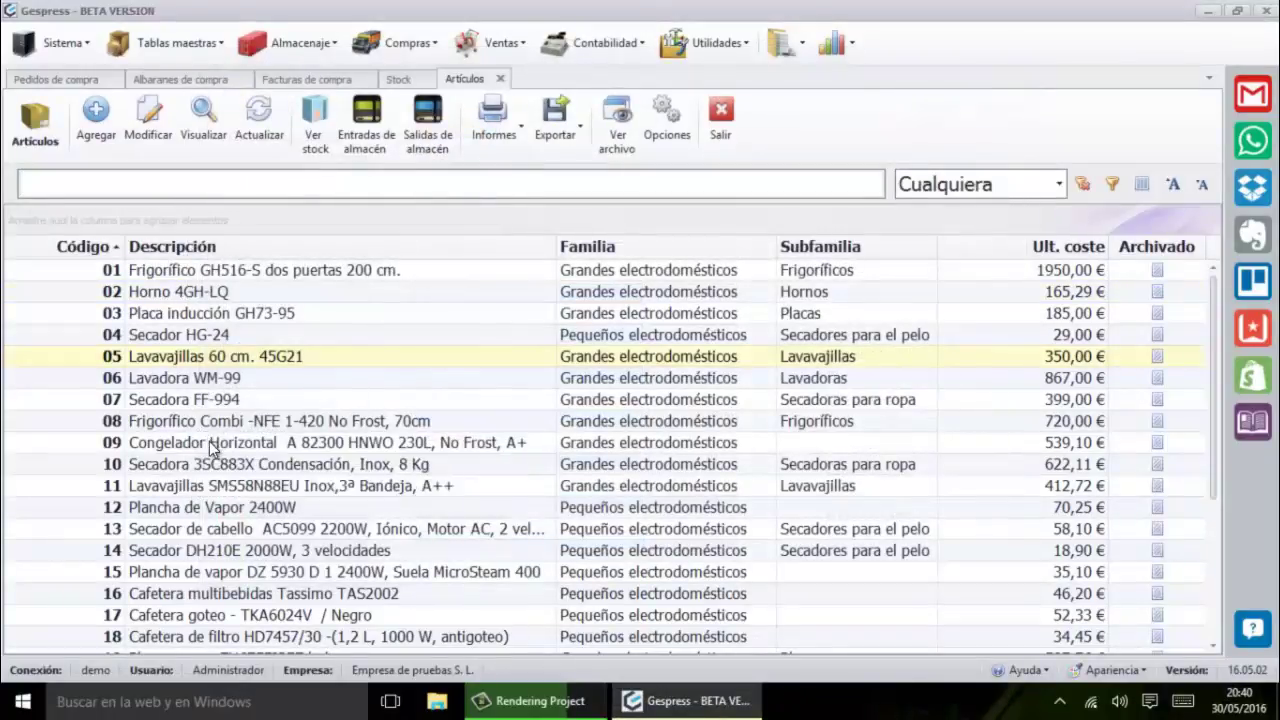
{"action": "left_click", "coordinate": [212, 442]}
{"action": "double_click", "coordinate": [436, 436]}
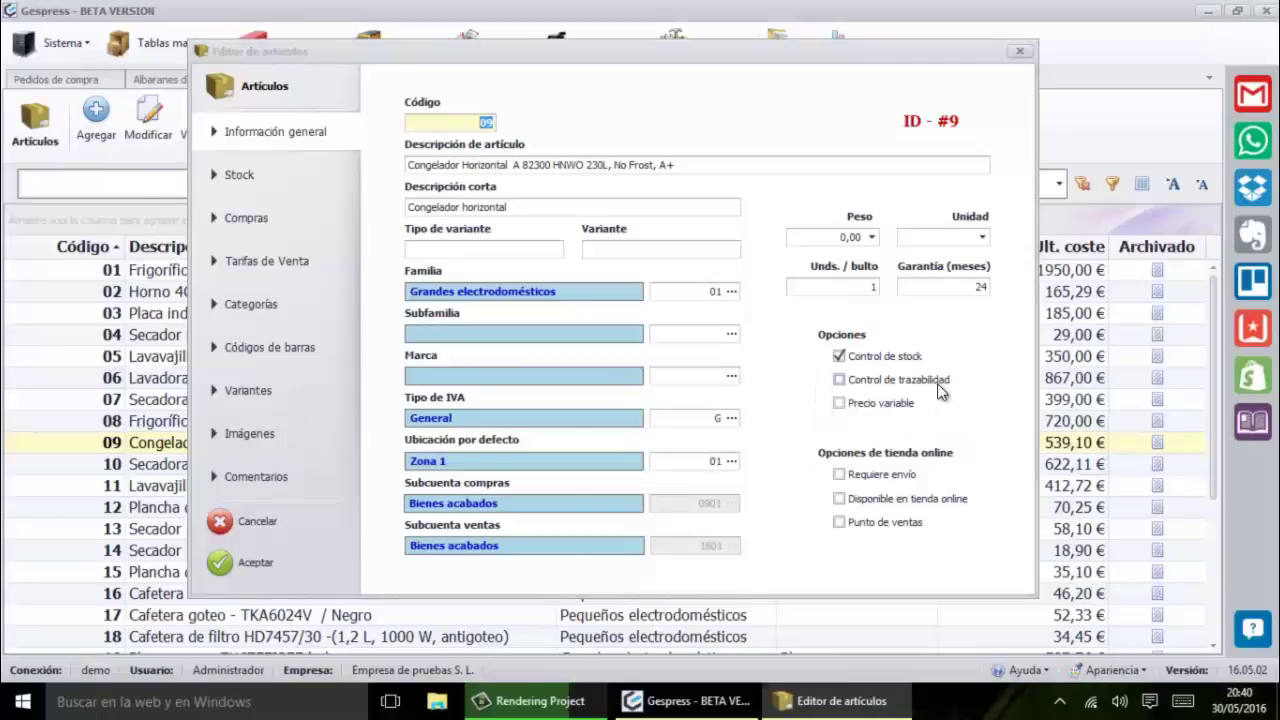
{"action": "key", "text": "Escape"}
Step: Open article 26, Capsulas de café, examine its Control de trazabilidad option, and close the record without changes
{"action": "scroll", "coordinate": [767, 466], "scroll_direction": "down", "scroll_amount": 4}
{"action": "double_click", "coordinate": [307, 635]}
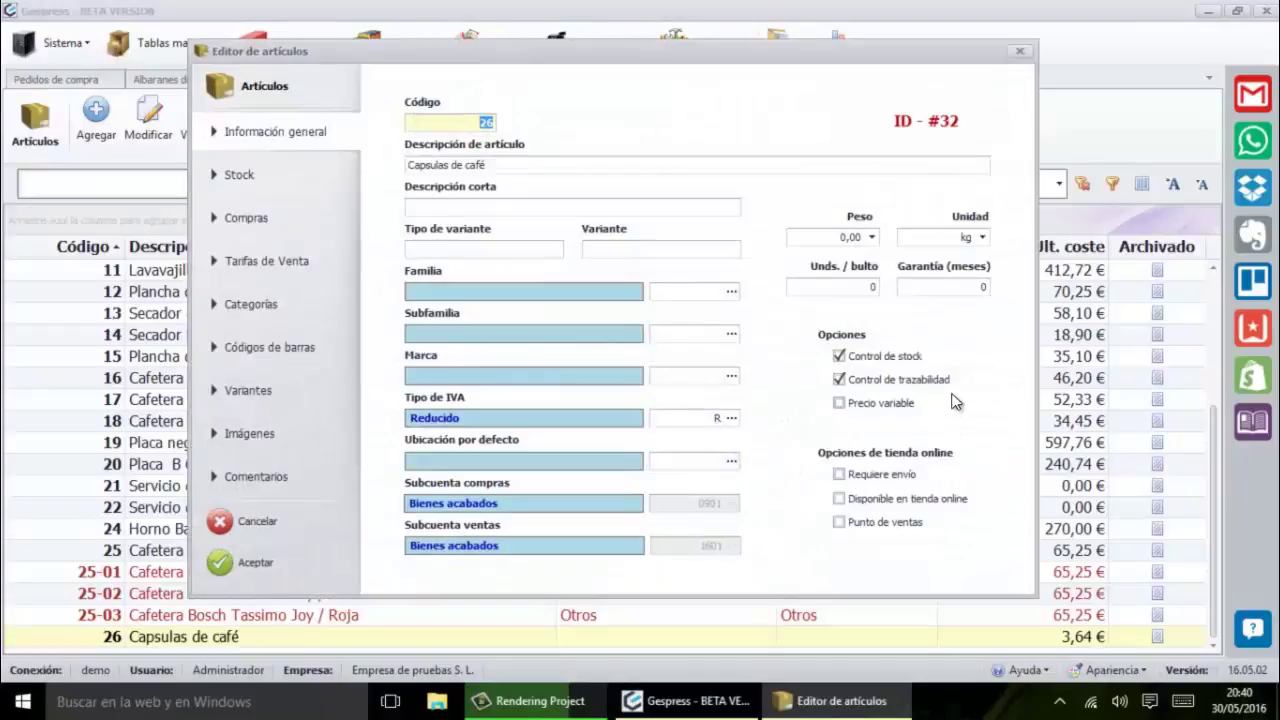
{"action": "mouse_move", "coordinate": [893, 392]}
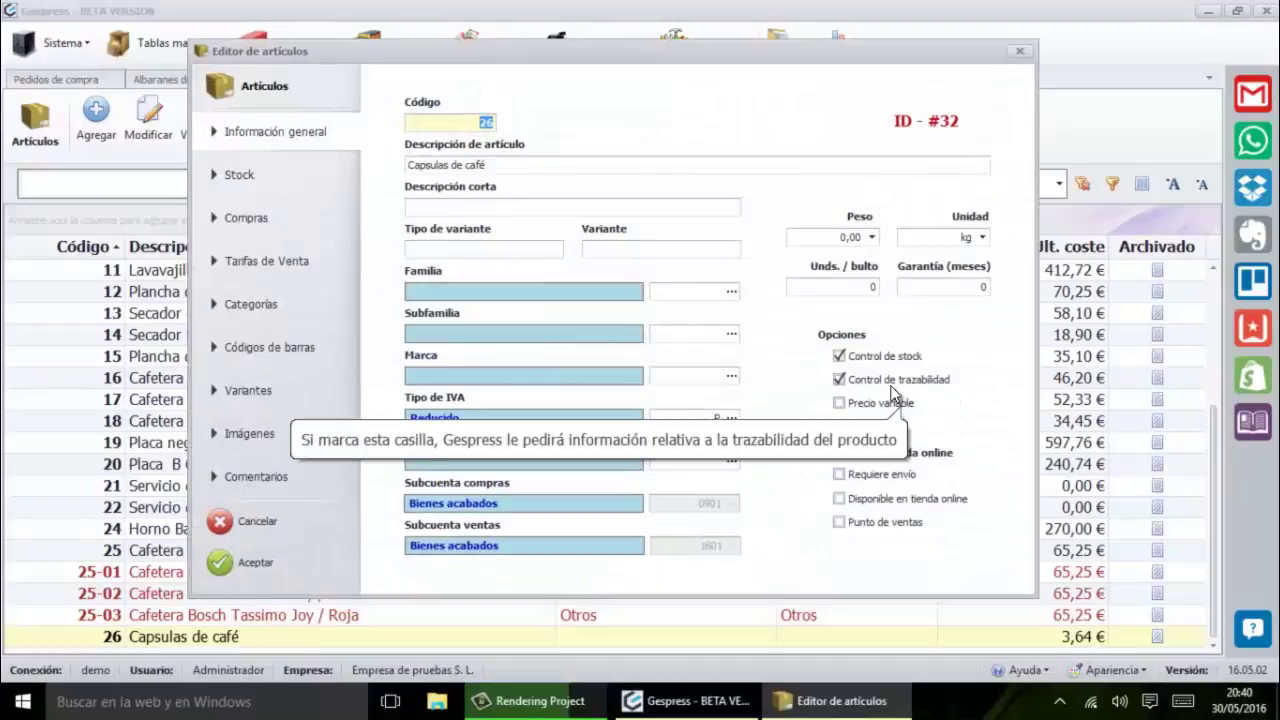
{"action": "left_click", "coordinate": [313, 522]}
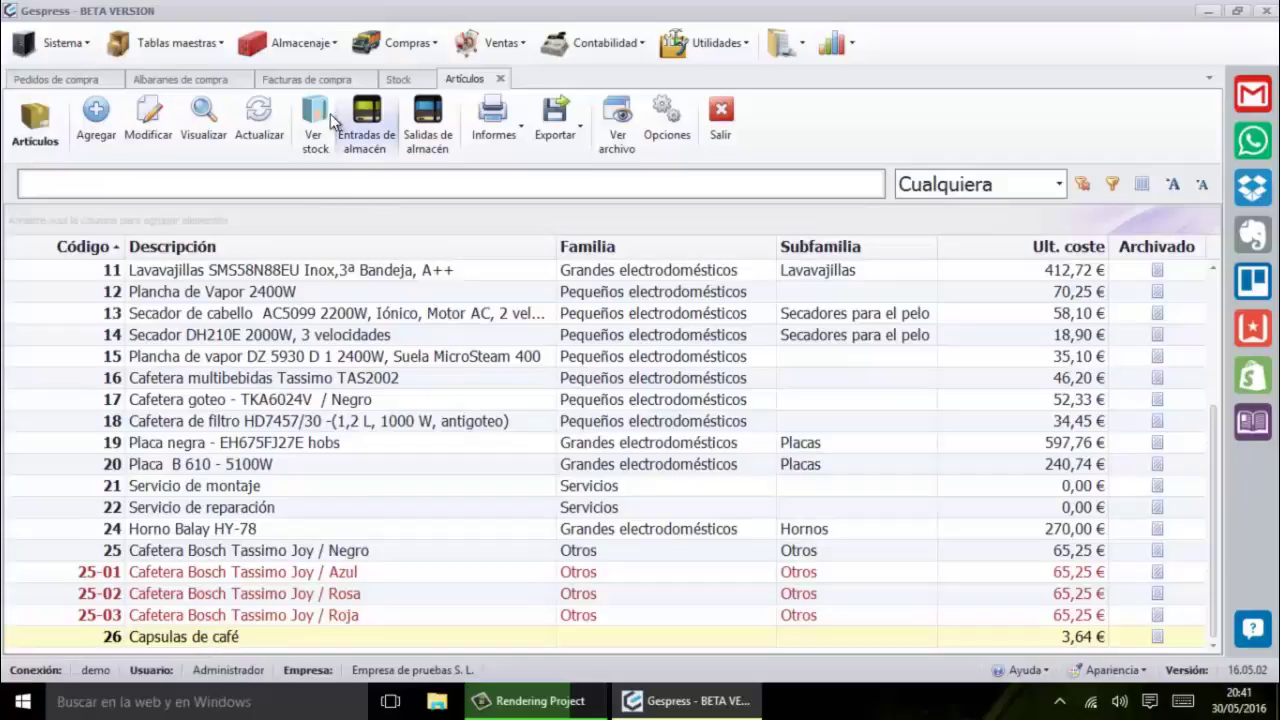
Step: Open delivery note A15-006 for editing
{"action": "left_click", "coordinate": [205, 80]}
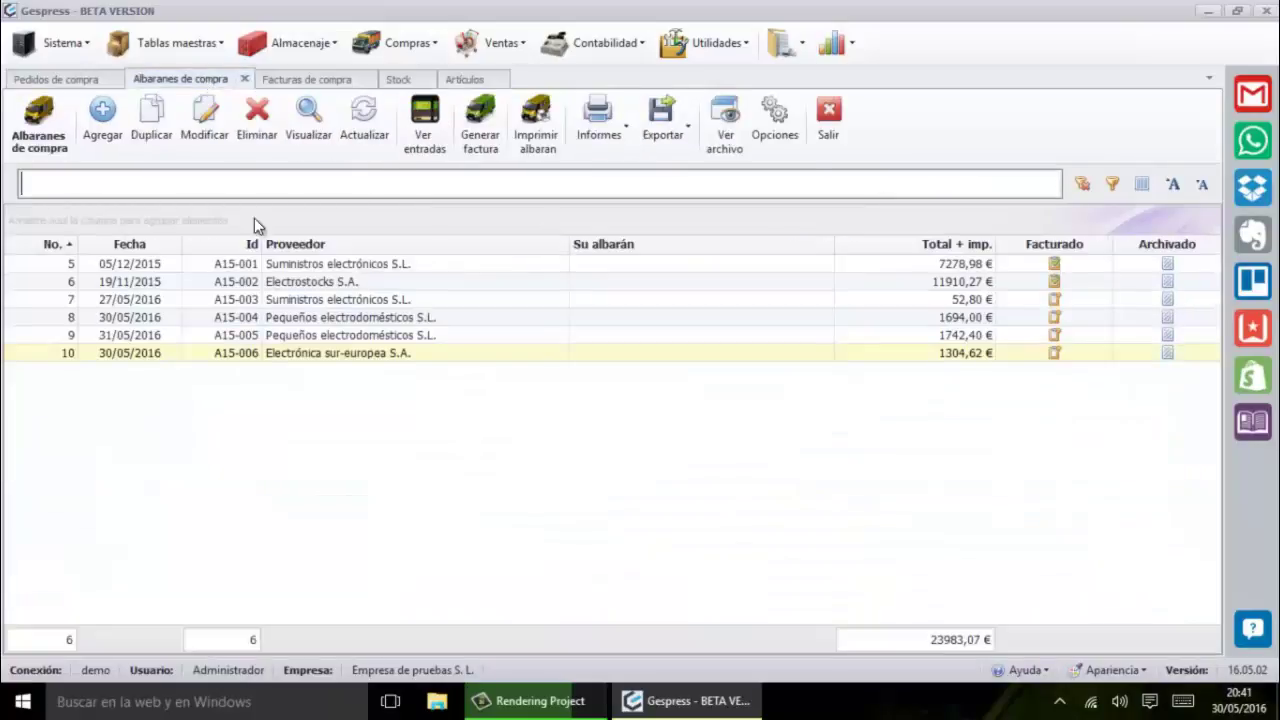
{"action": "left_click", "coordinate": [204, 120]}
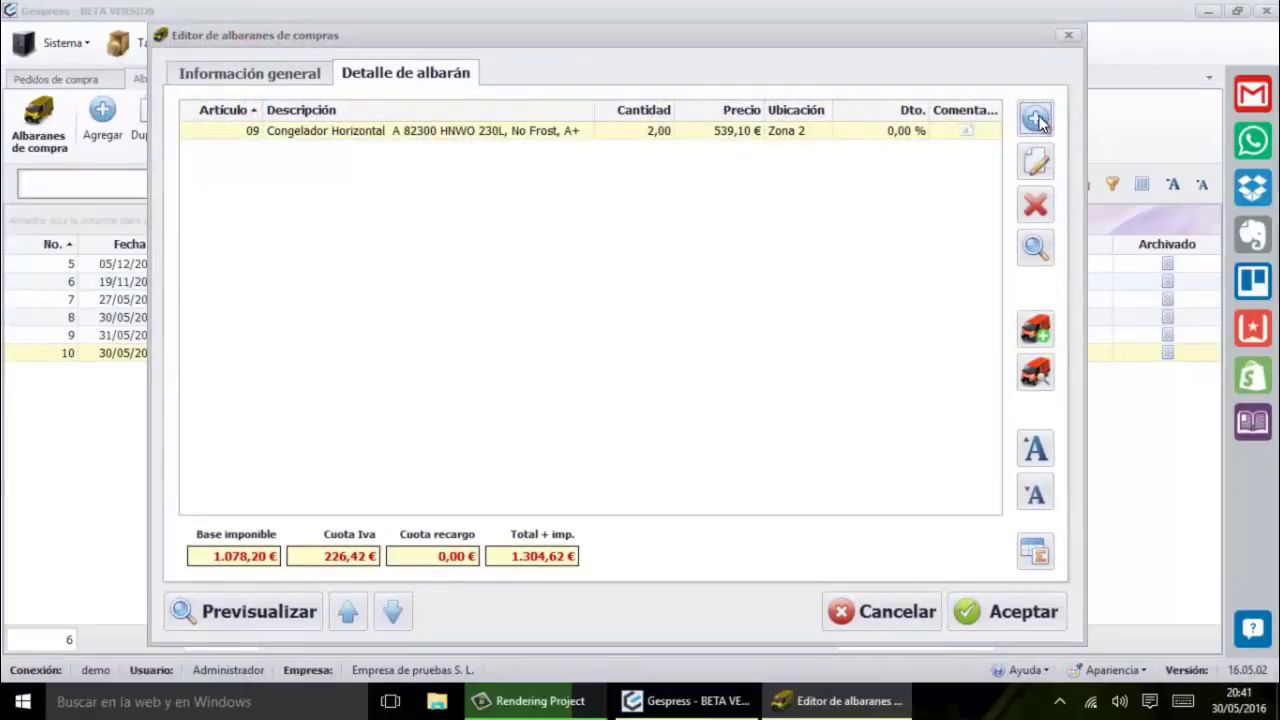
{"action": "left_click", "coordinate": [1037, 119]}
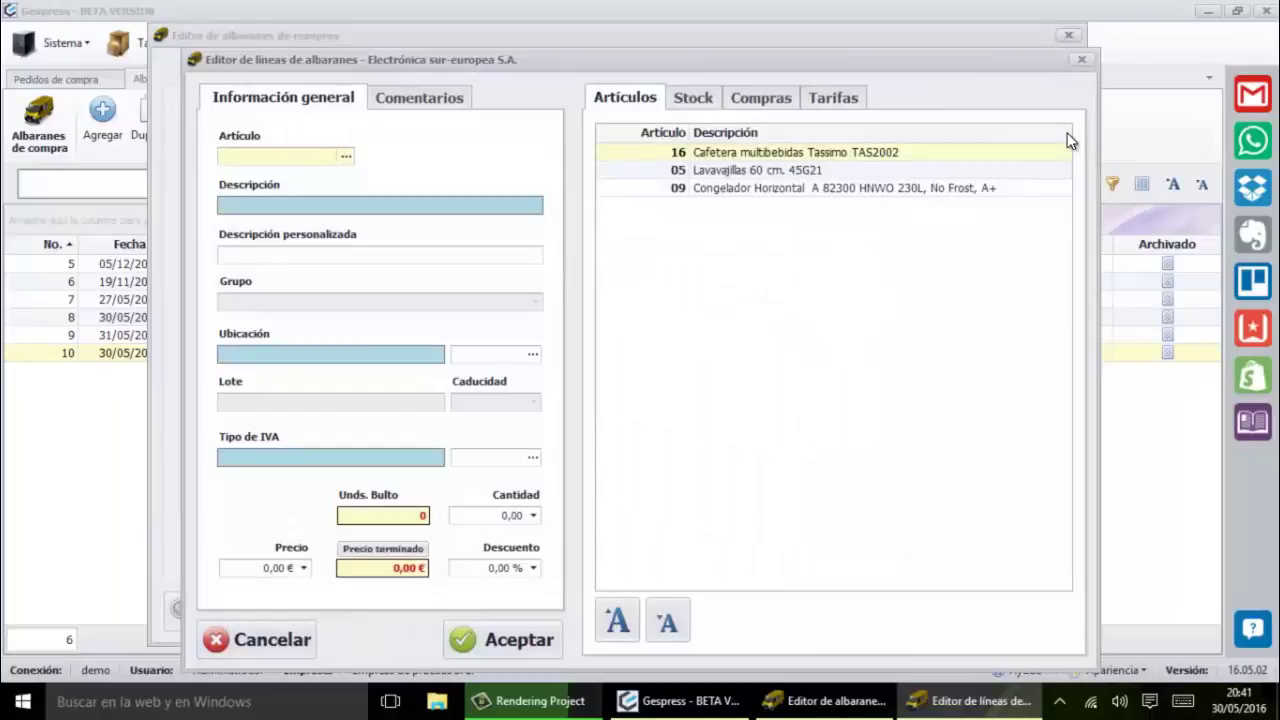
{"action": "type", "text": "26"}
{"action": "key", "text": "Return"}
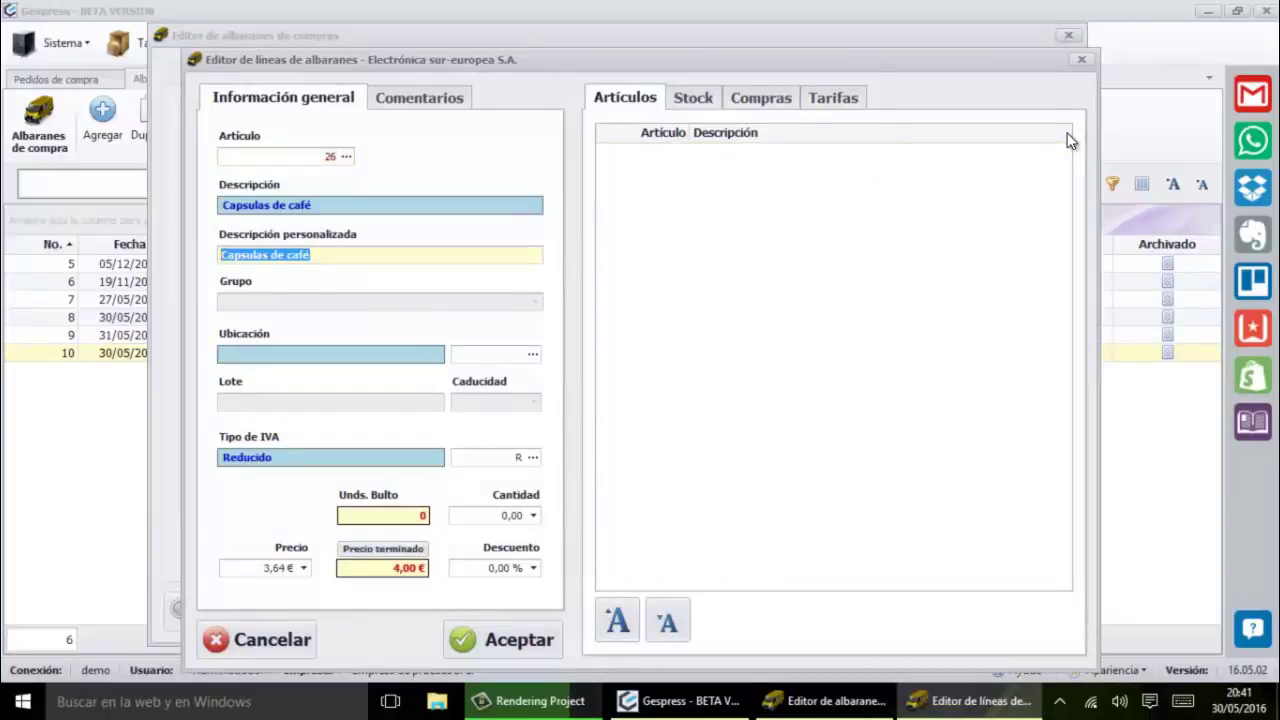
{"action": "key", "text": "Return"}
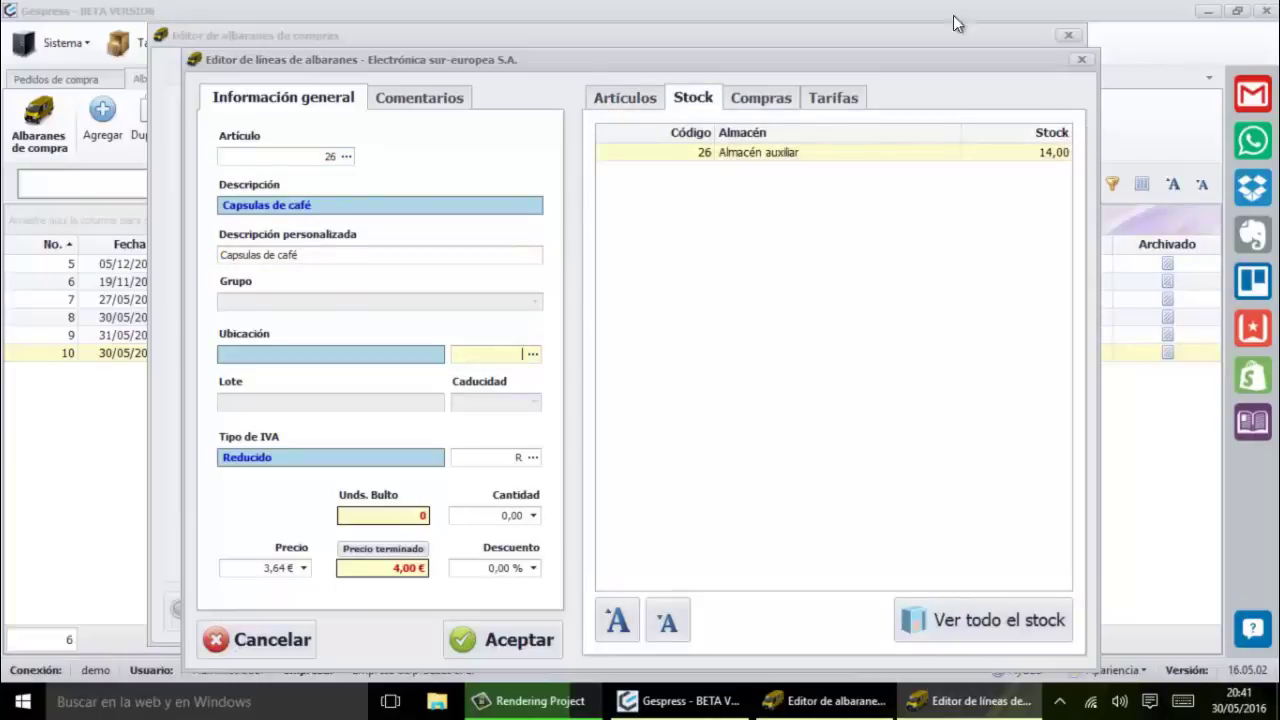
{"action": "mouse_move", "coordinate": [888, 59]}
{"action": "left_mouse_down"}
{"action": "mouse_move", "coordinate": [909, 180]}
{"action": "mouse_move", "coordinate": [877, 124]}
{"action": "mouse_move", "coordinate": [872, 60]}
{"action": "left_mouse_up"}
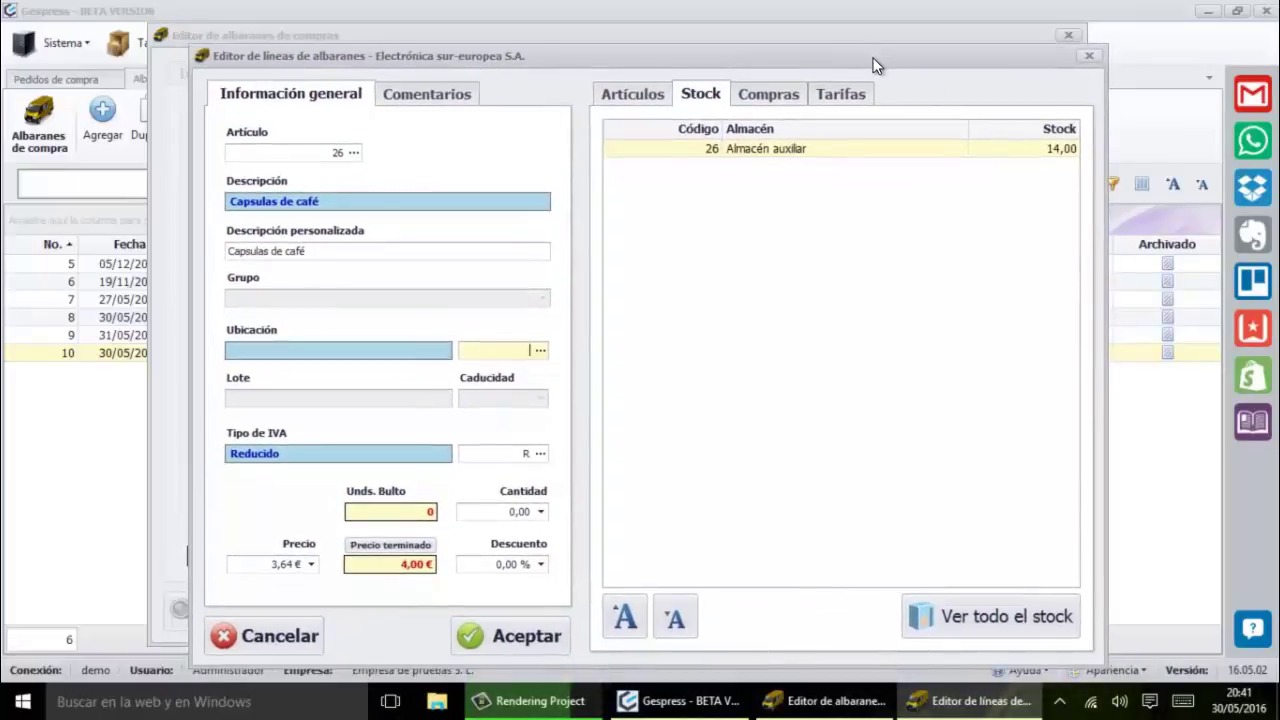
{"action": "key", "text": "Escape"}
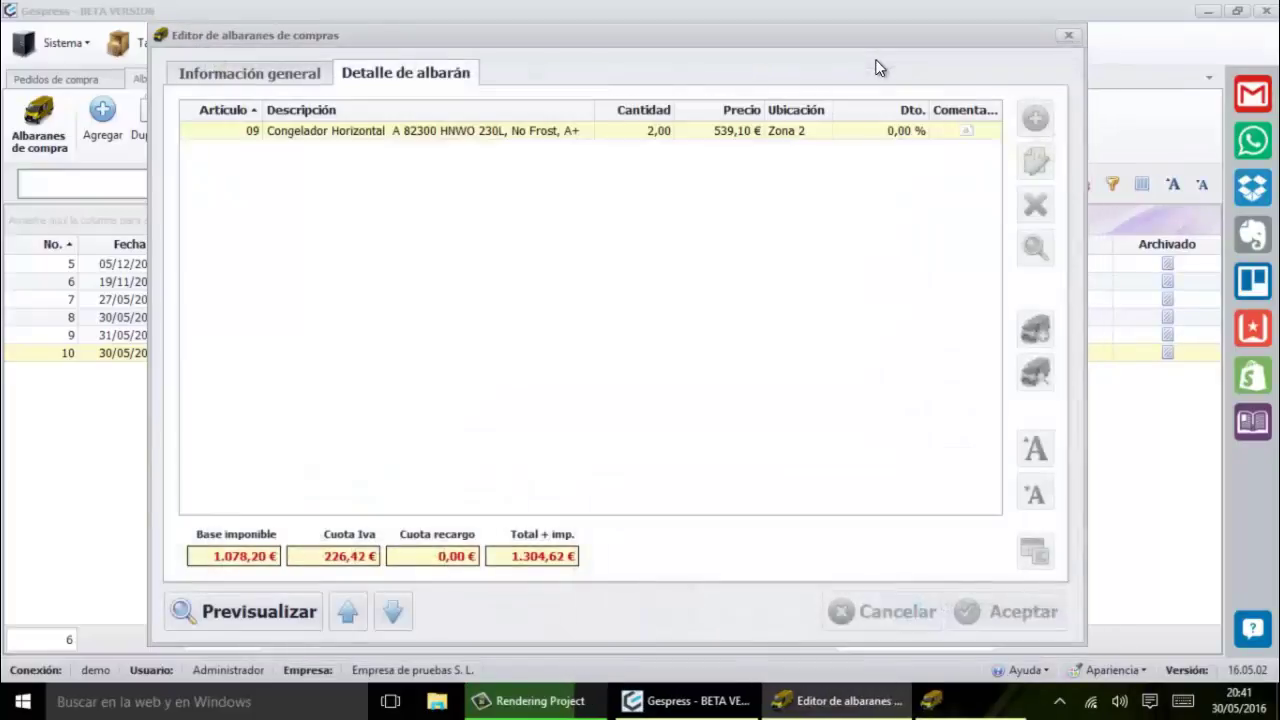
Step: Add the Lote and Caducidad columns after Ubicación in the delivery note's line list and remove the Dto. and Comentarios columns
{"action": "right_click", "coordinate": [873, 116]}
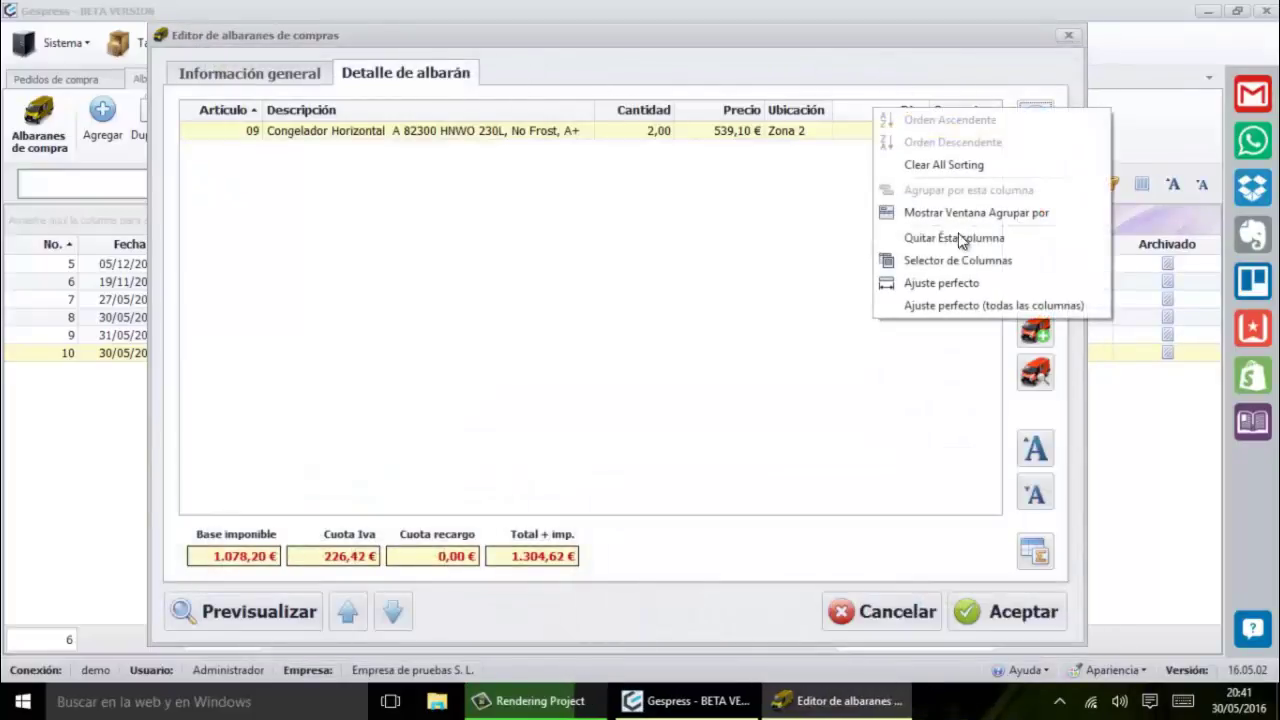
{"action": "left_click", "coordinate": [968, 261]}
{"action": "left_click_drag", "start_coordinate": [1023, 445], "coordinate": [834, 120]}
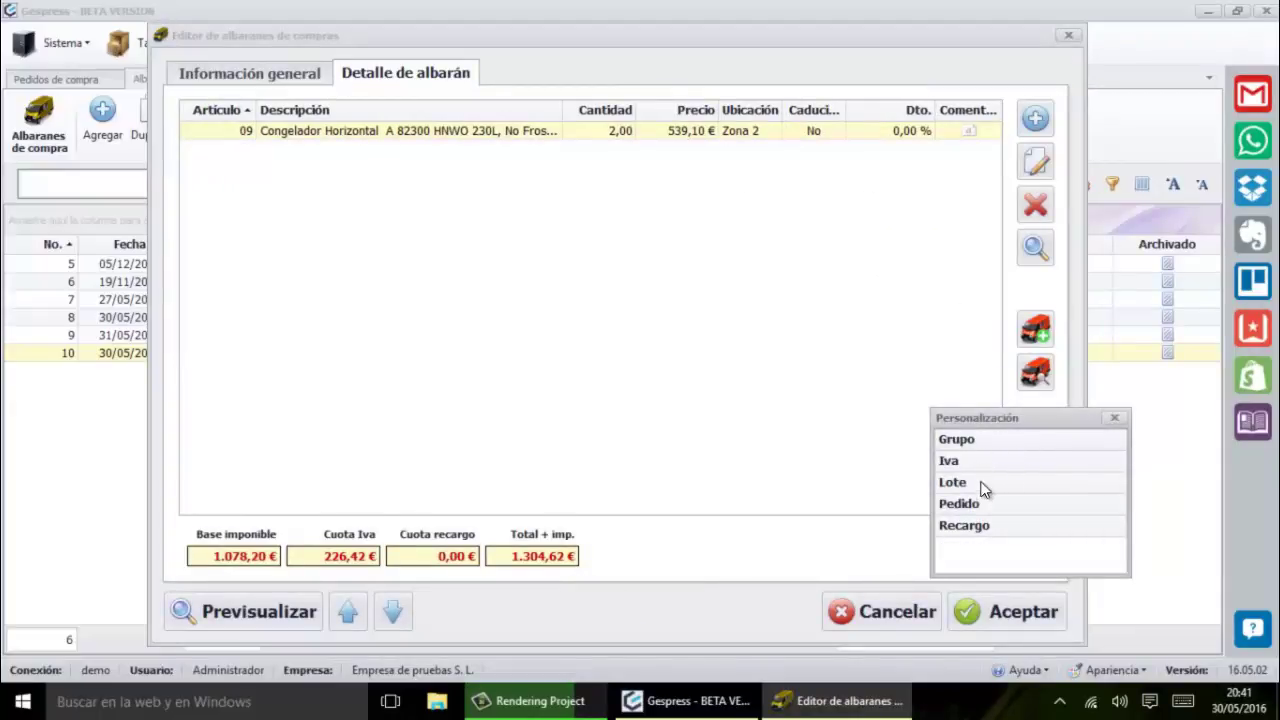
{"action": "left_click_drag", "start_coordinate": [981, 488], "coordinate": [809, 137]}
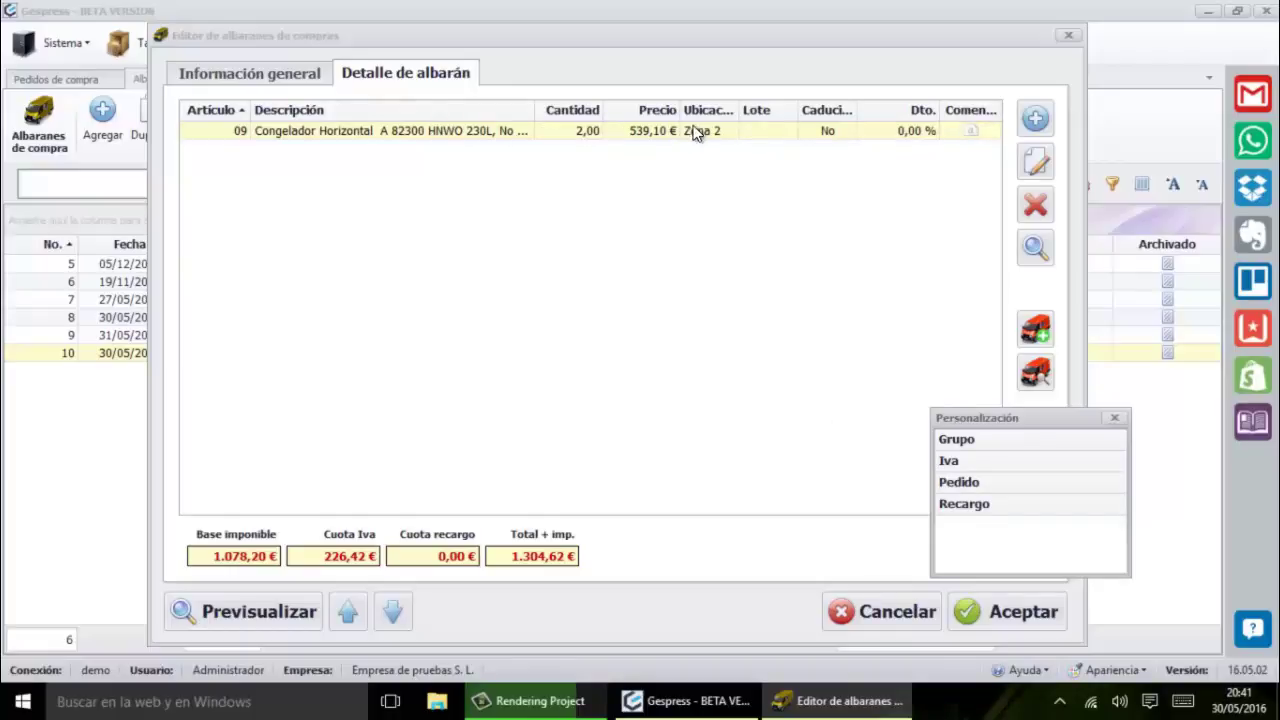
{"action": "left_click_drag", "start_coordinate": [912, 116], "coordinate": [897, 53]}
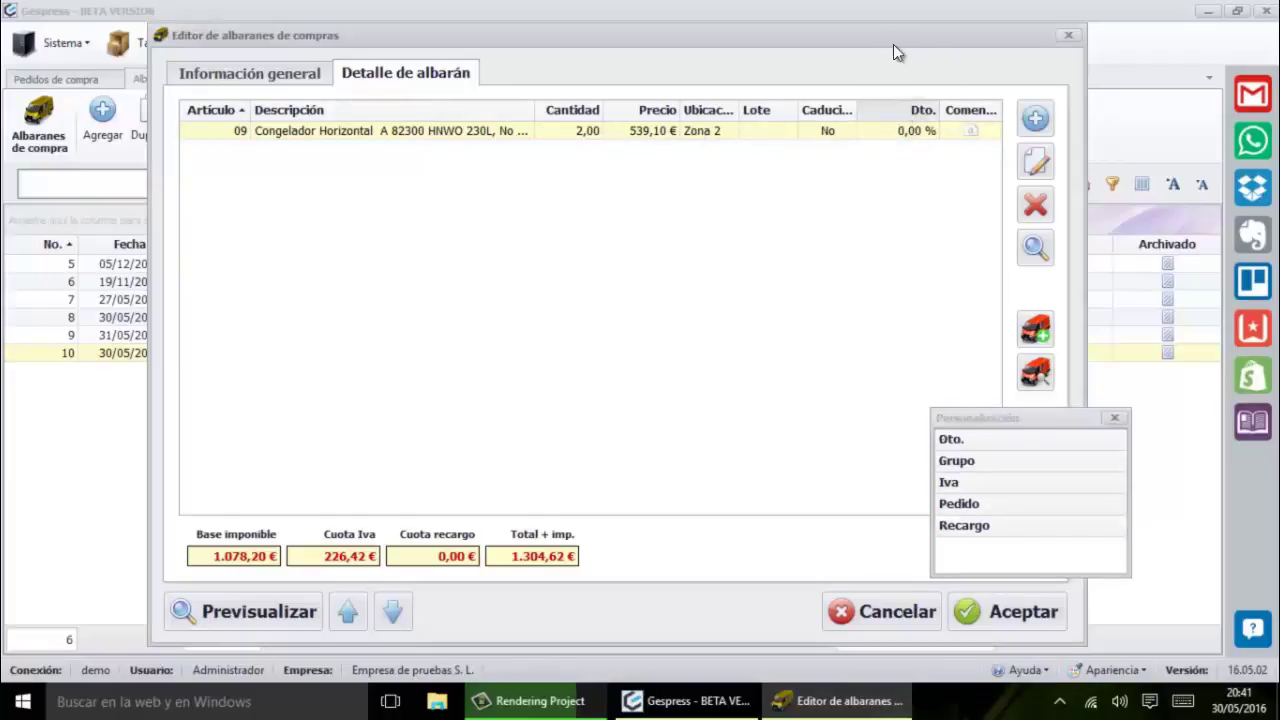
{"action": "left_click_drag", "start_coordinate": [968, 110], "coordinate": [958, 52]}
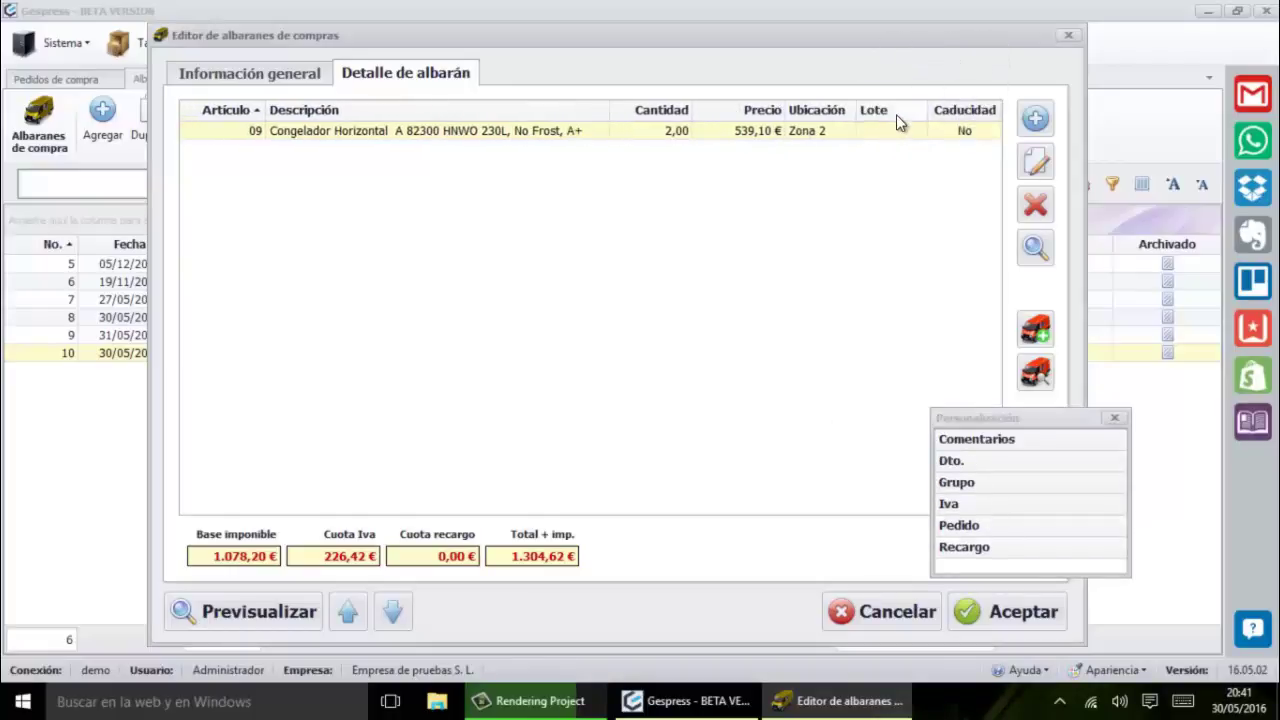
{"action": "left_click", "coordinate": [1115, 418]}
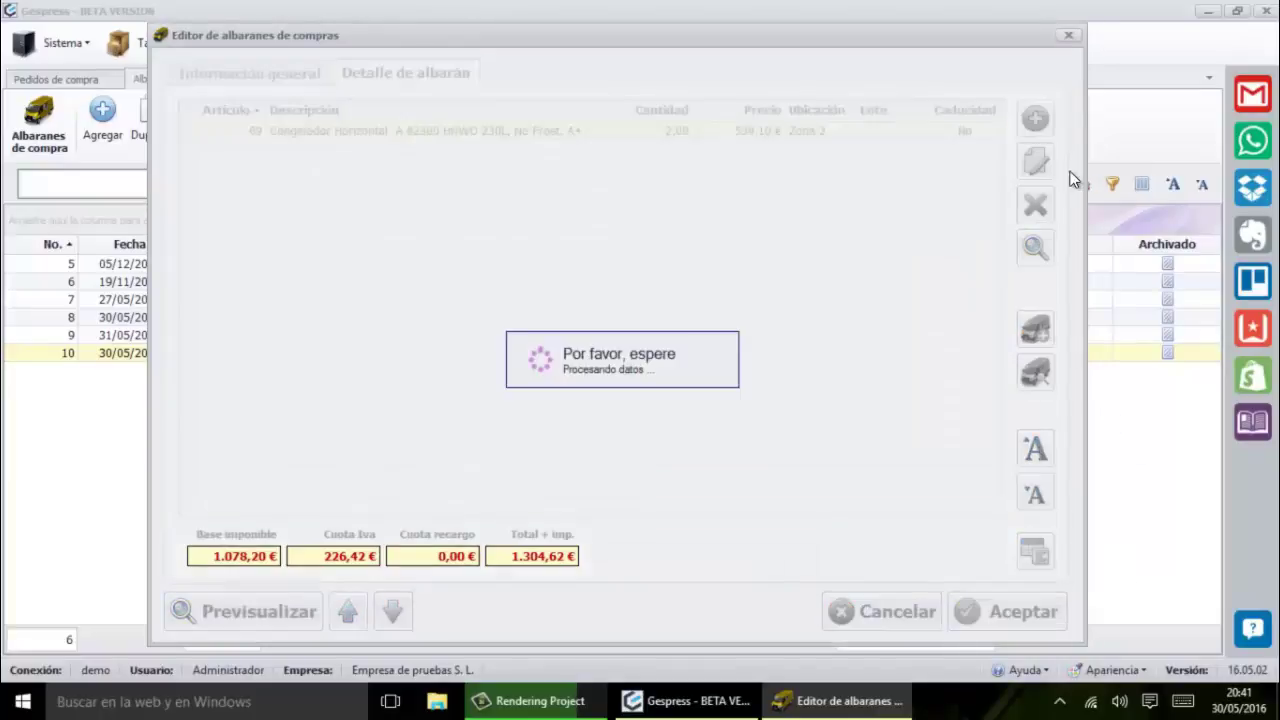
Step: Add a line for article 26 to the delivery note with lote Ejemplo 3 and caducidad 08/10/2017
{"action": "key", "text": "Insert"}
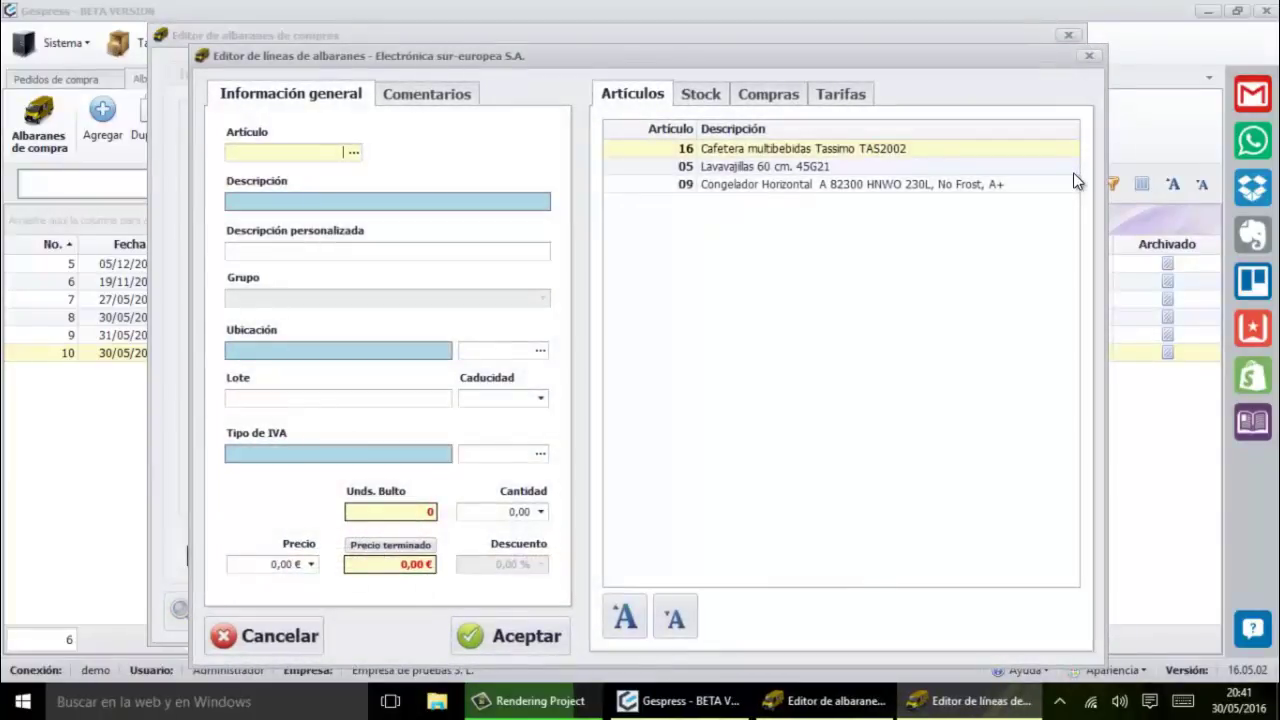
{"action": "type", "text": "26"}
{"action": "key", "text": "Return"}
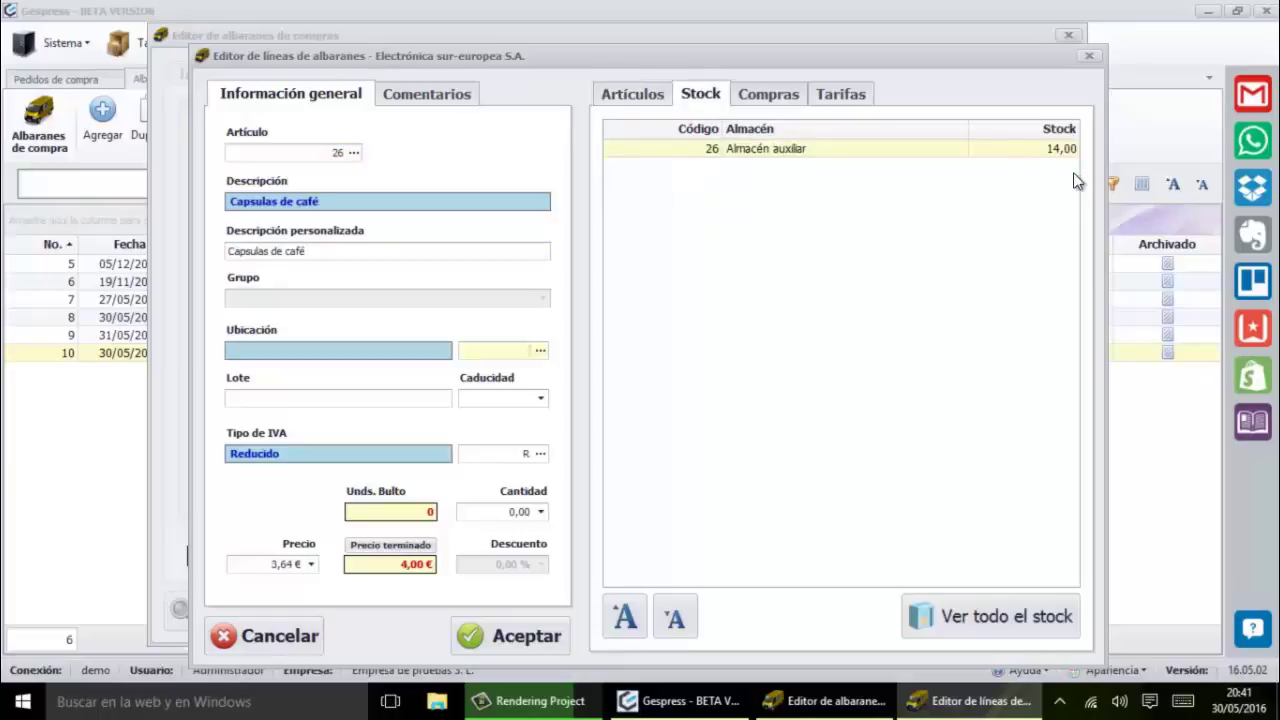
{"action": "key", "text": "Return"}
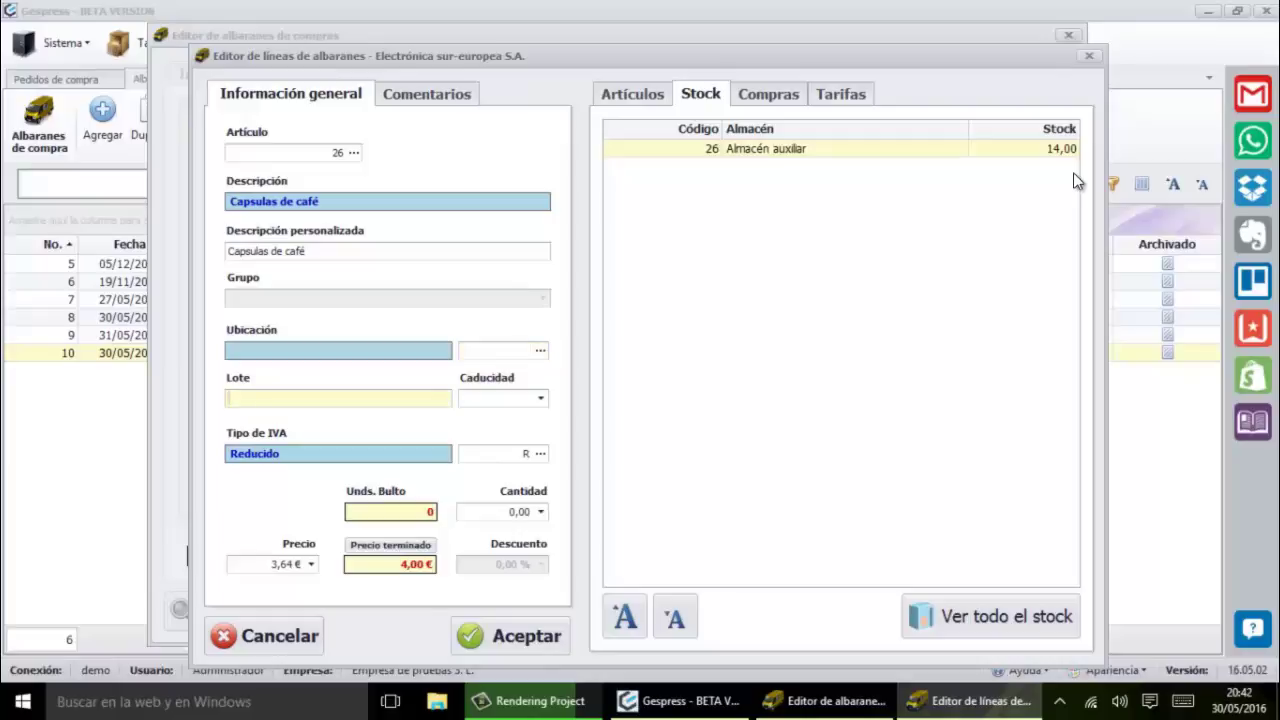
{"action": "type", "text": "Ejemplo 3"}
{"action": "key", "text": "Return"}
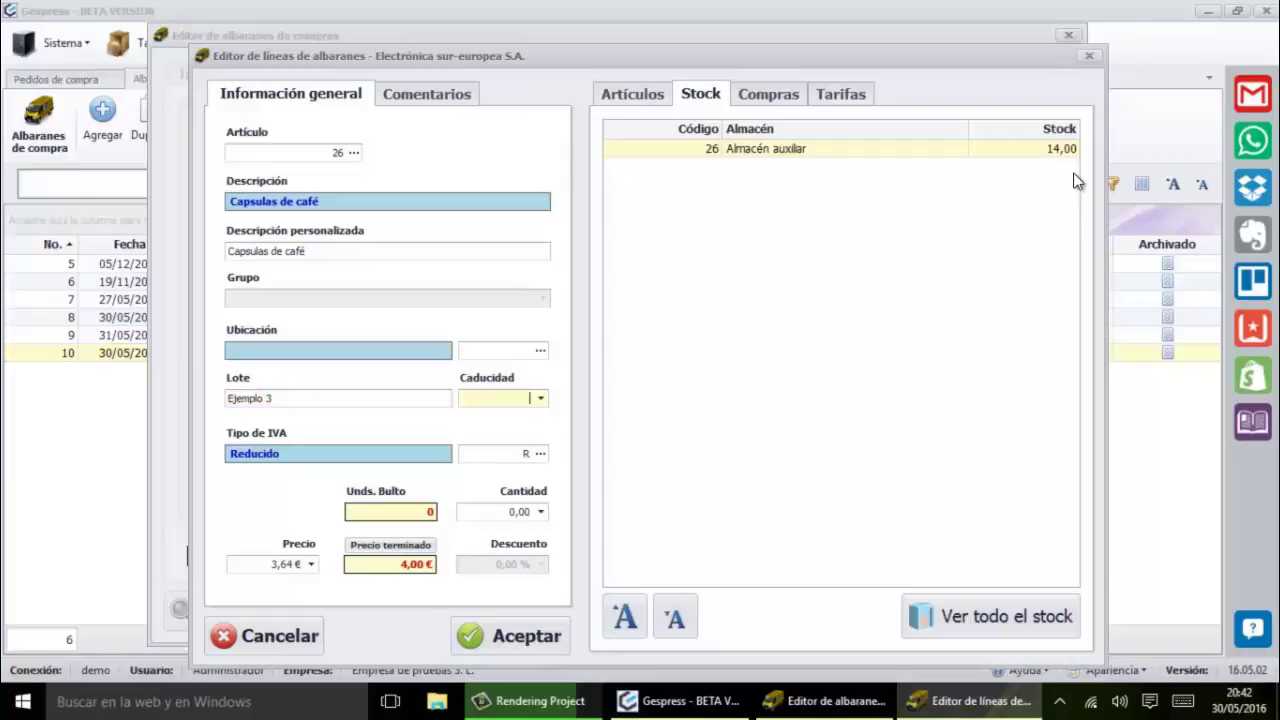
{"action": "type", "text": "08/10/2017"}
{"action": "key", "text": "Return"}
{"action": "key", "text": "Return"}
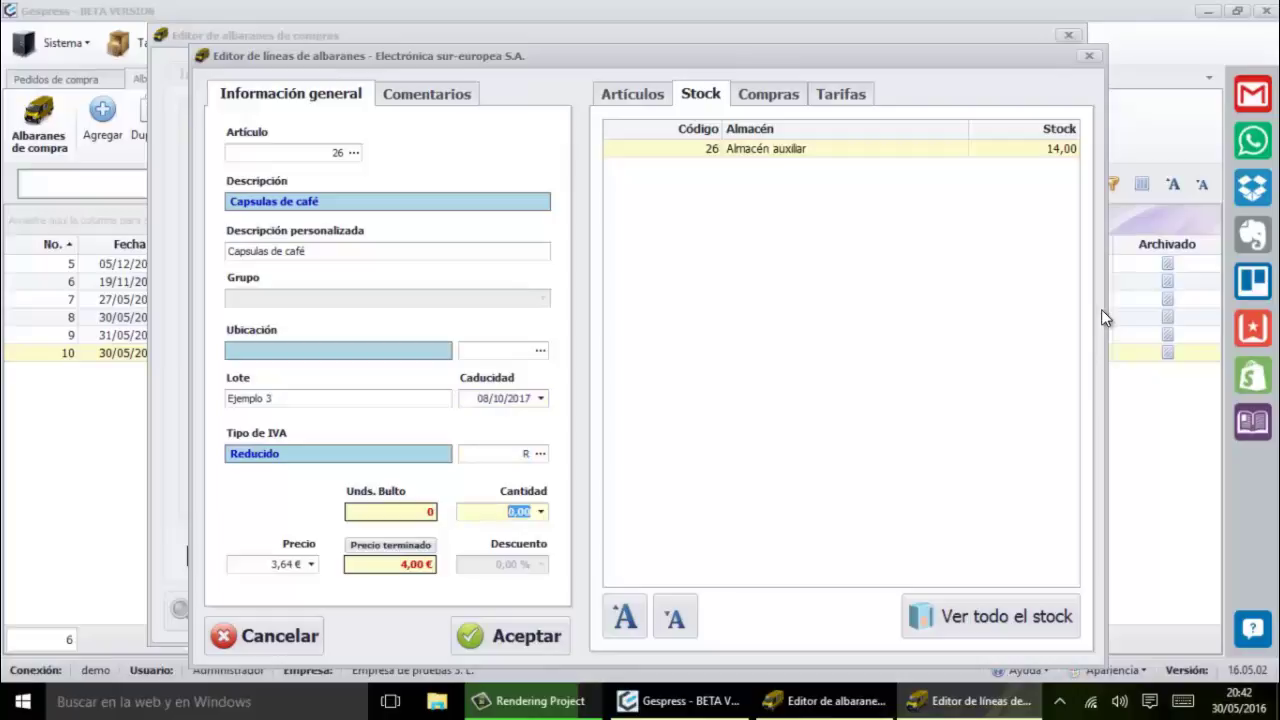
Step: Set the line's quantity to 5, keep the proposed price, and save the line and the delivery note
{"action": "type", "text": "5"}
{"action": "key", "text": "Return"}
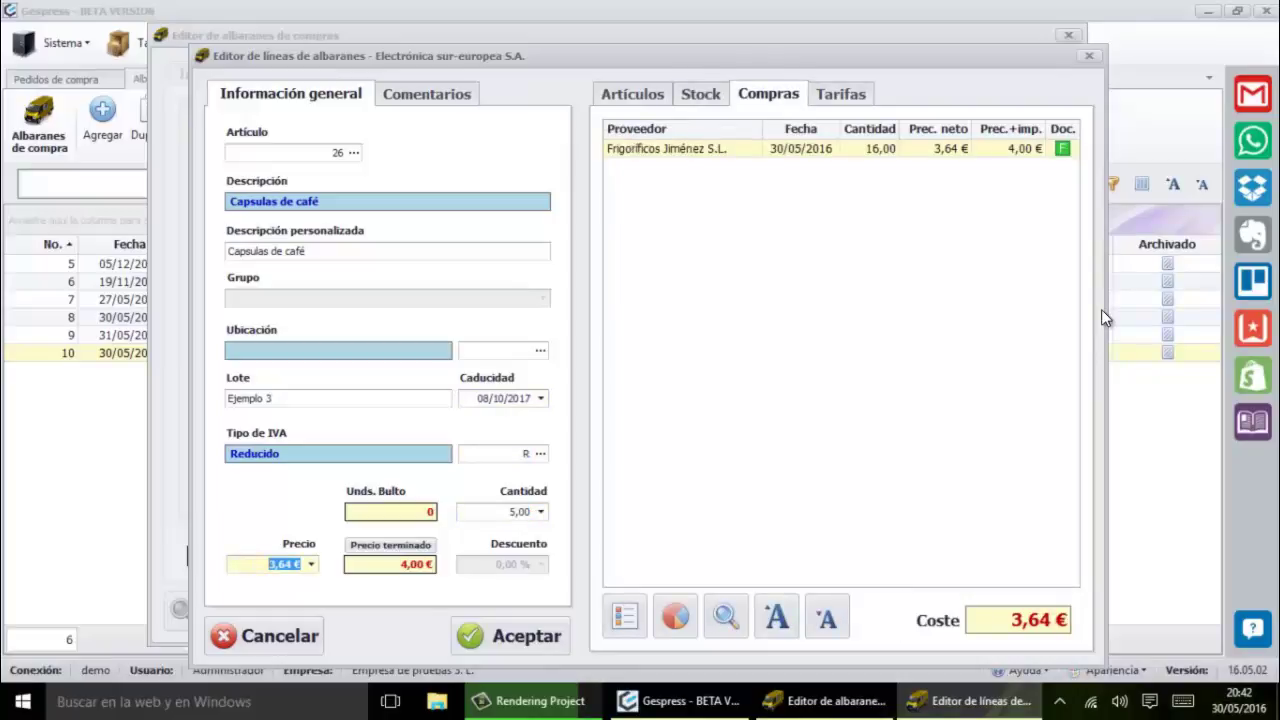
{"action": "key", "text": "Return"}
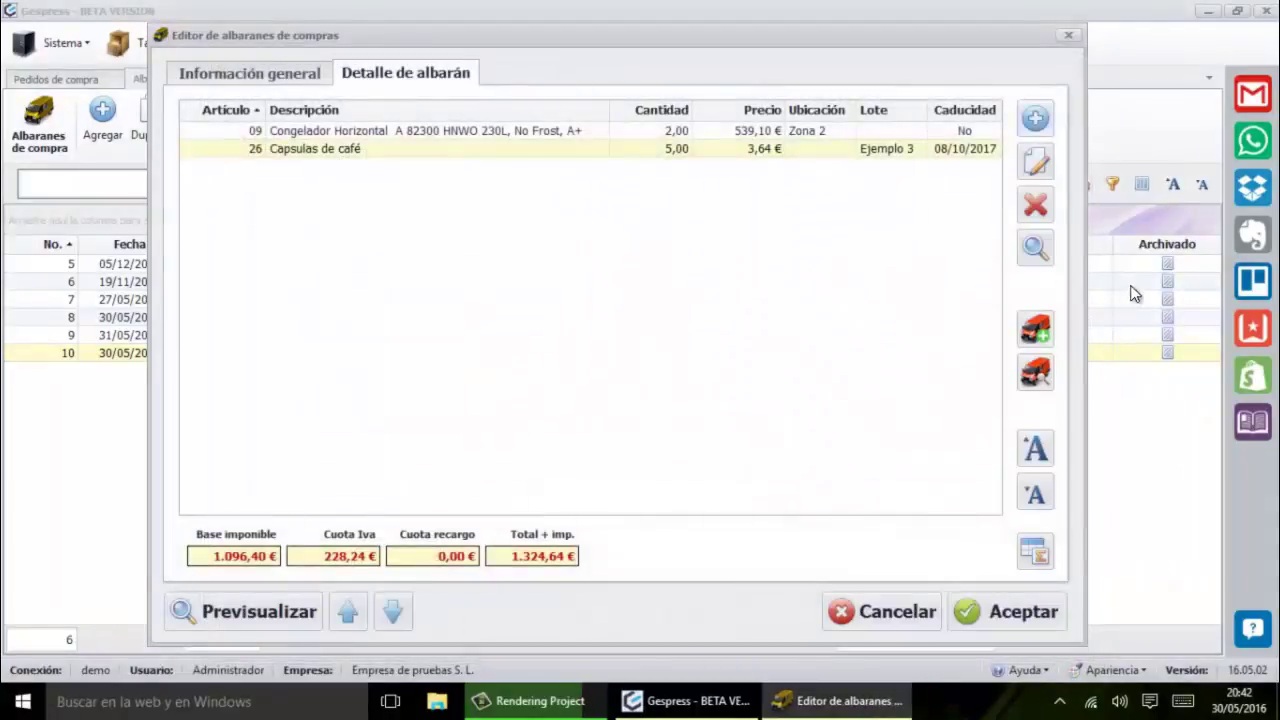
{"action": "left_click", "coordinate": [1015, 616]}
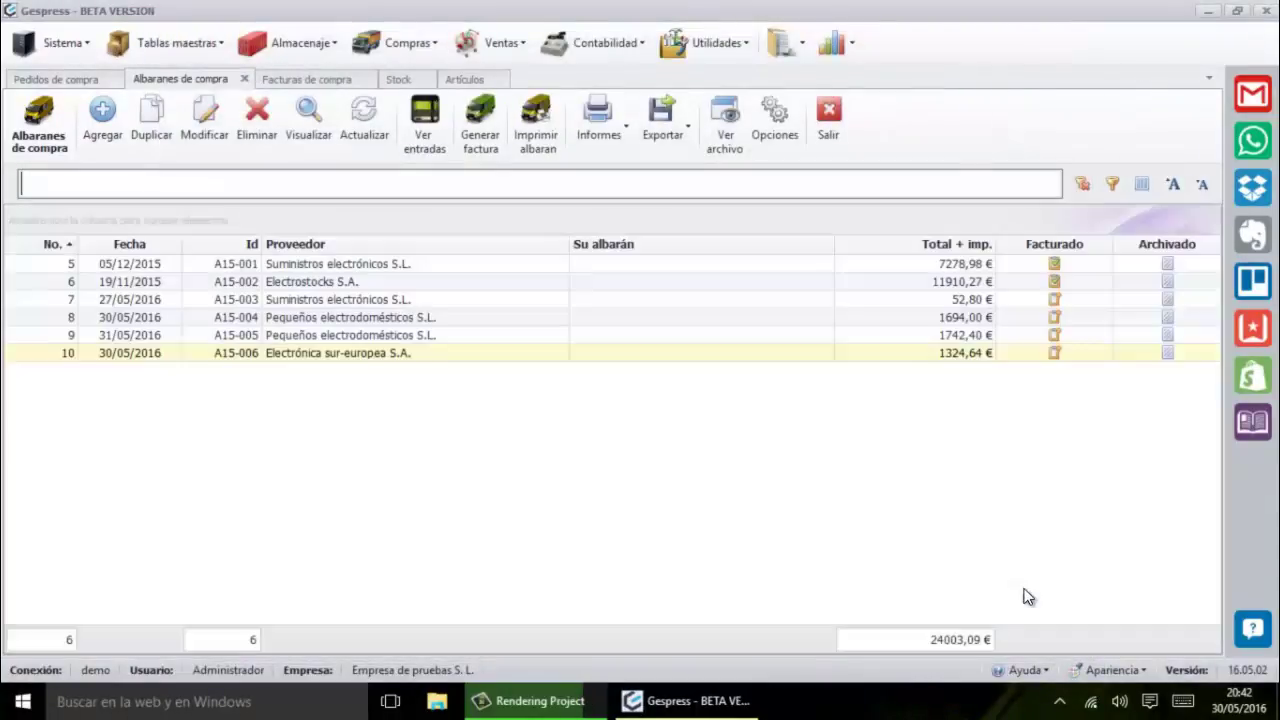
Step: Go to the stock list, clear the 09 filter and examine the Ejemplo 3 lot of Capsulas de café
{"action": "left_click", "coordinate": [398, 80]}
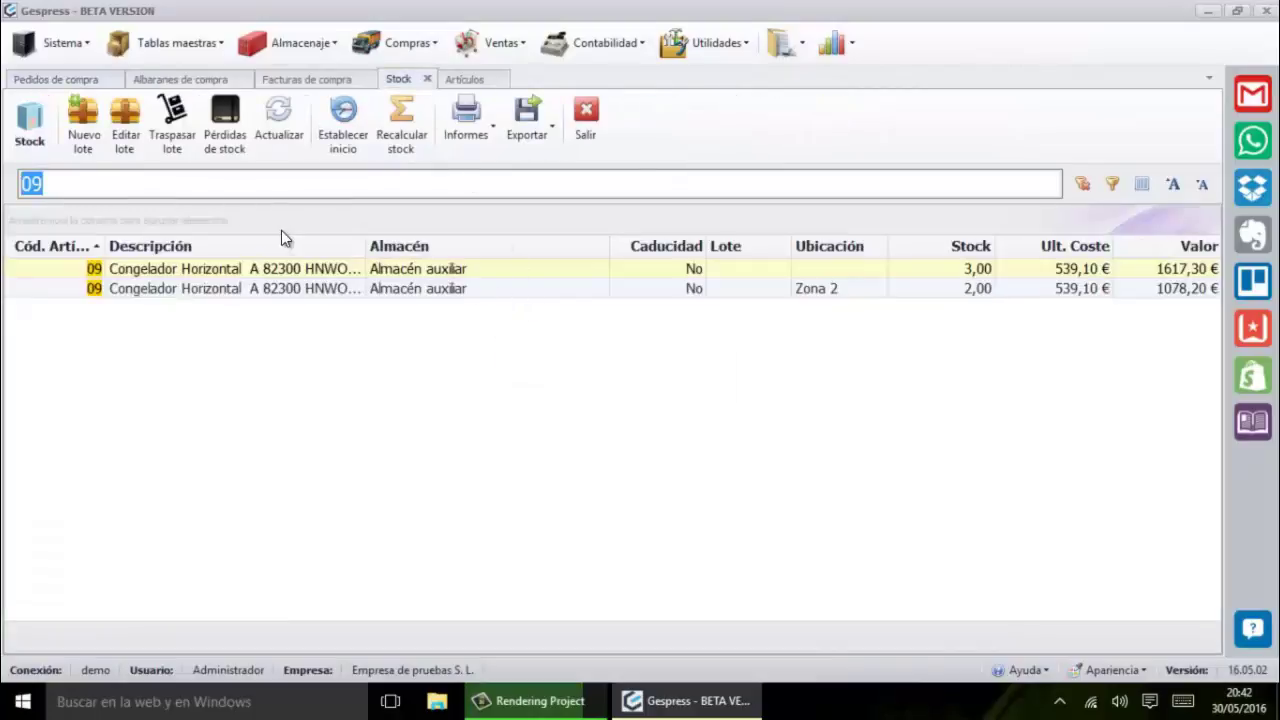
{"action": "key", "text": "BackSpace"}
{"action": "scroll", "coordinate": [329, 330], "scroll_direction": "down", "scroll_amount": 2}
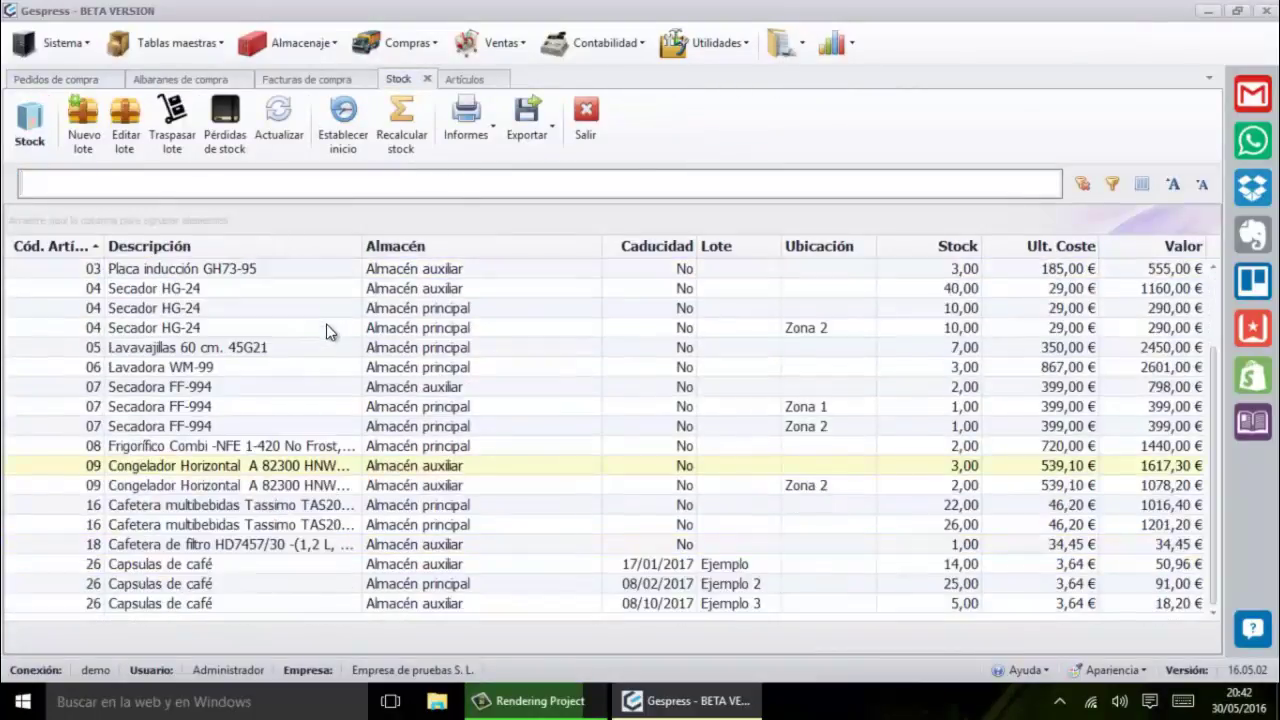
{"action": "left_click", "coordinate": [735, 608]}
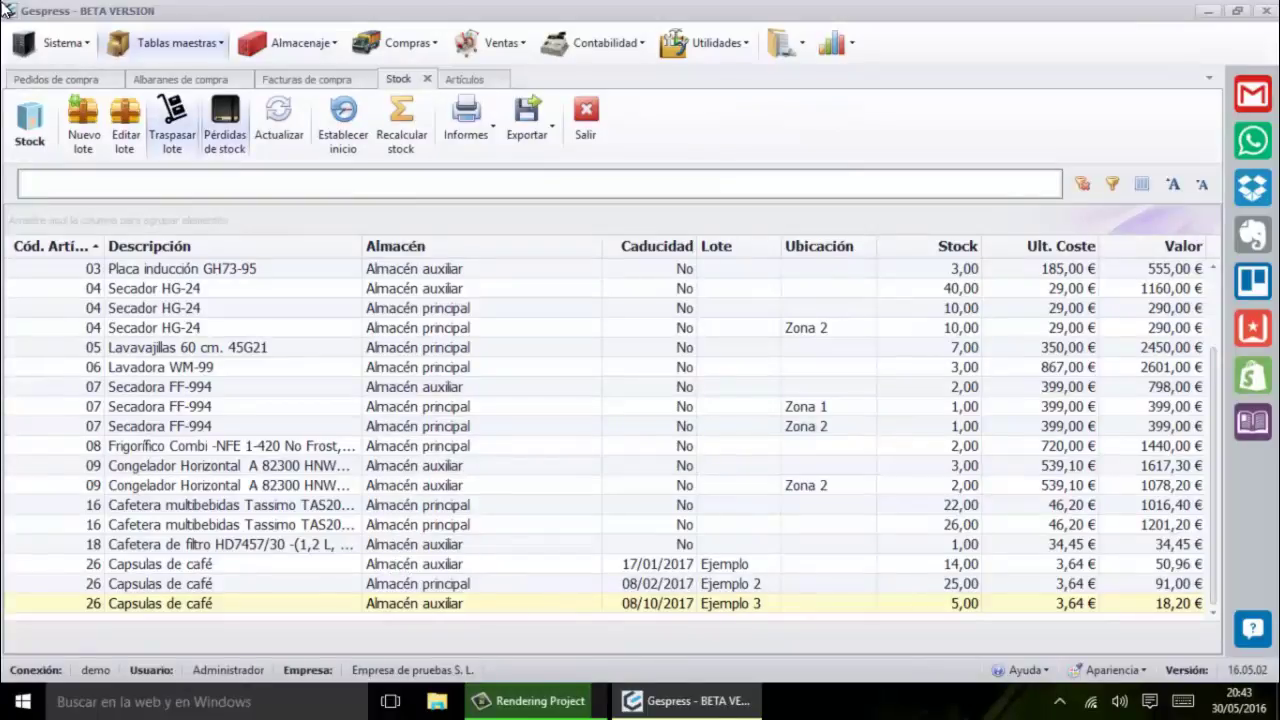
Step: Create a new purchase delivery note in series A15, keeping the proposed date and time
{"action": "left_click", "coordinate": [159, 77]}
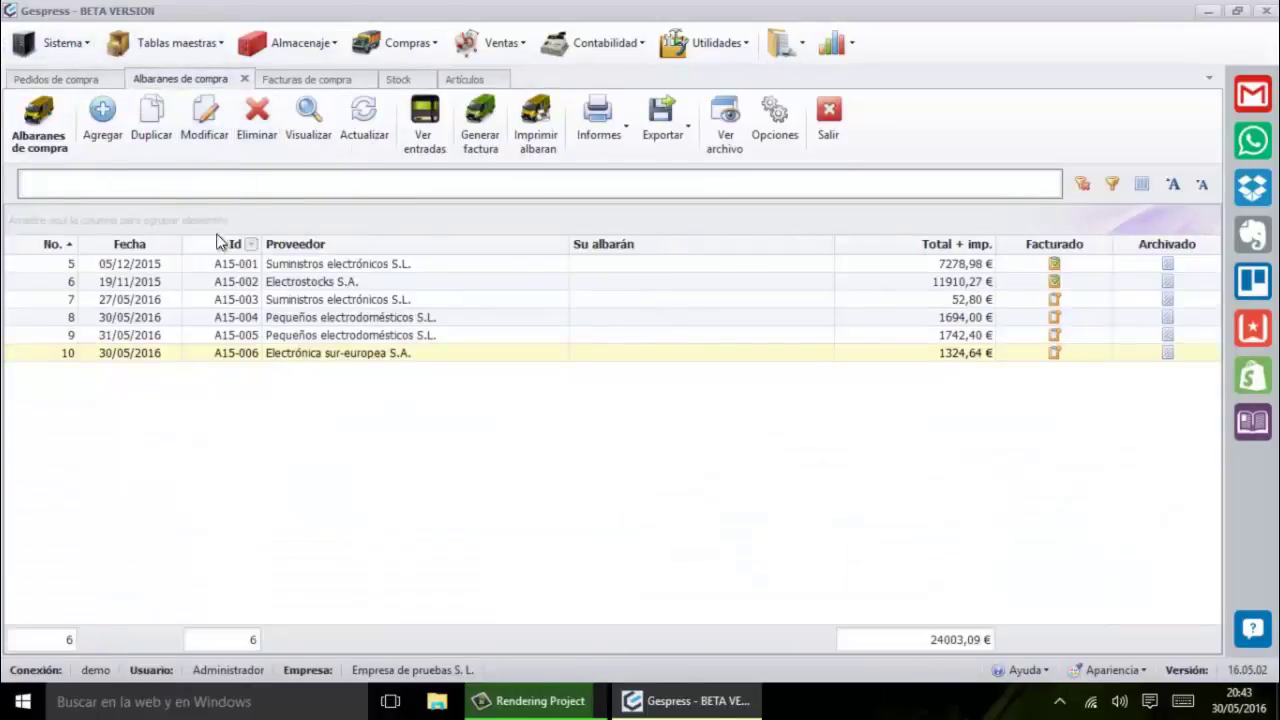
{"action": "left_click", "coordinate": [112, 130]}
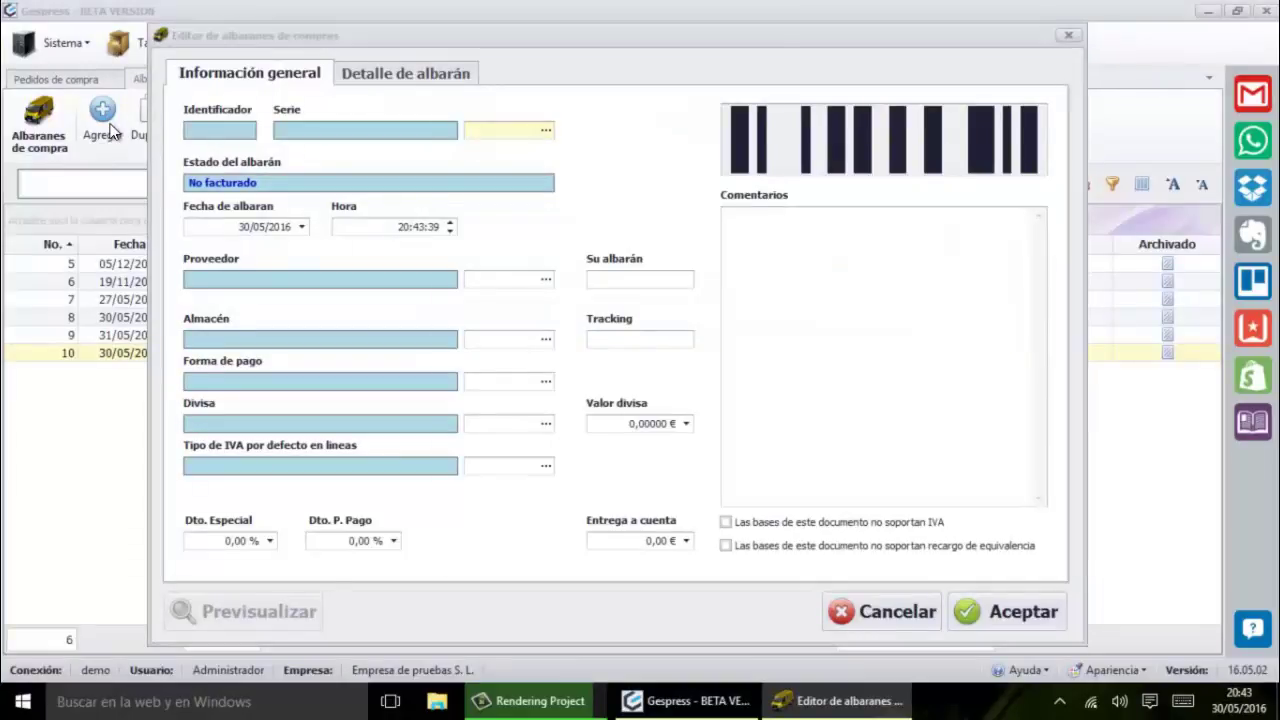
{"action": "key", "text": "Return"}
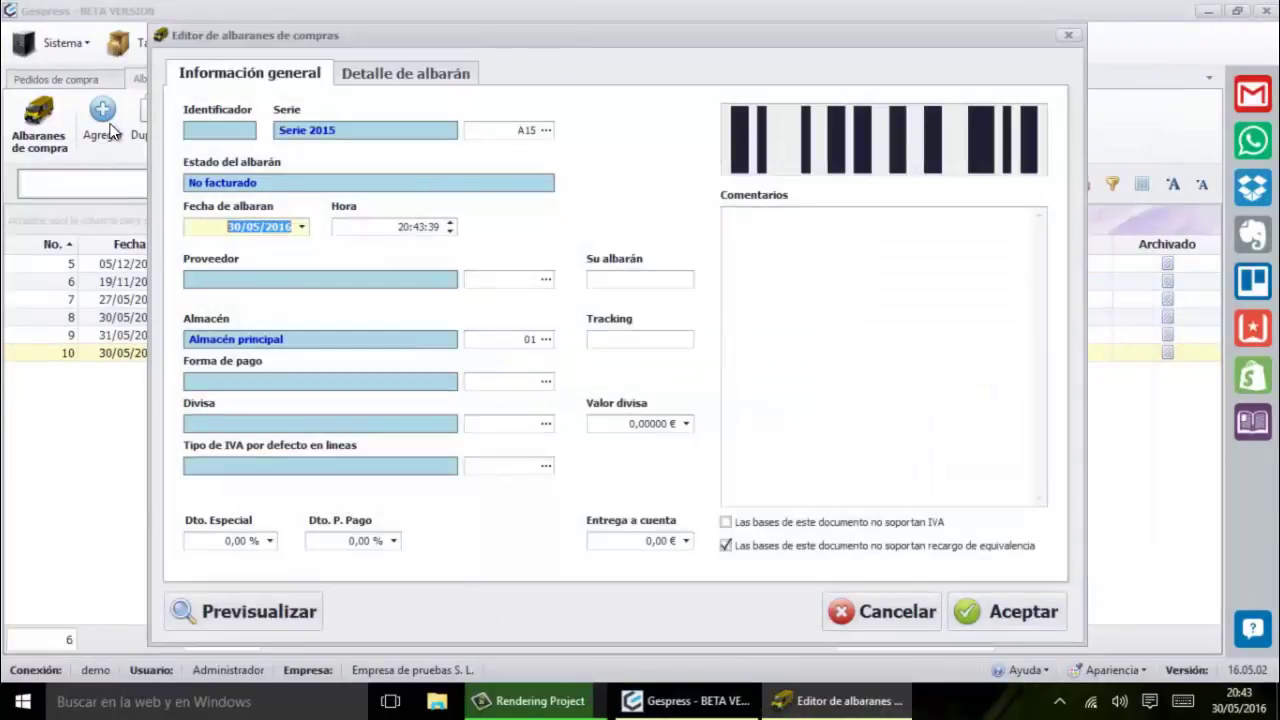
{"action": "key", "text": "Tab"}
{"action": "key", "text": "Tab"}
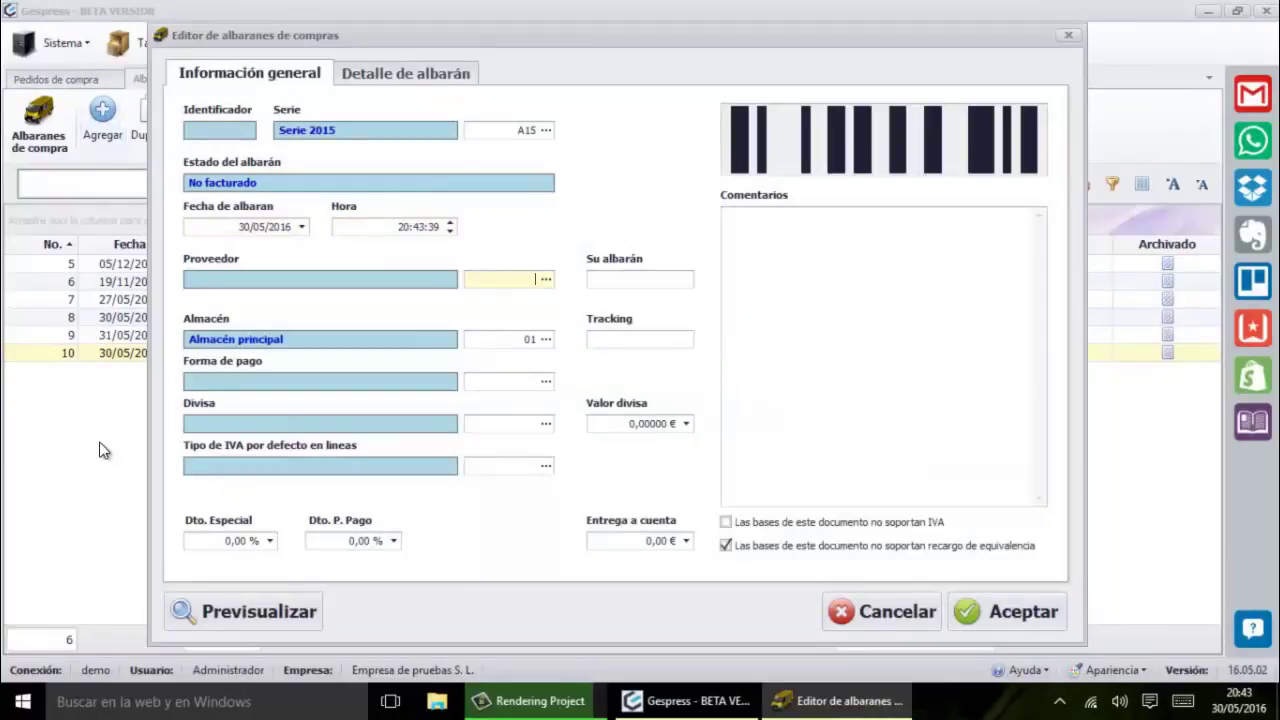
Step: Return to the stock list and filter it by "capsu" to examine the coffee capsule lots
{"action": "key", "text": "Escape"}
{"action": "left_click", "coordinate": [405, 79]}
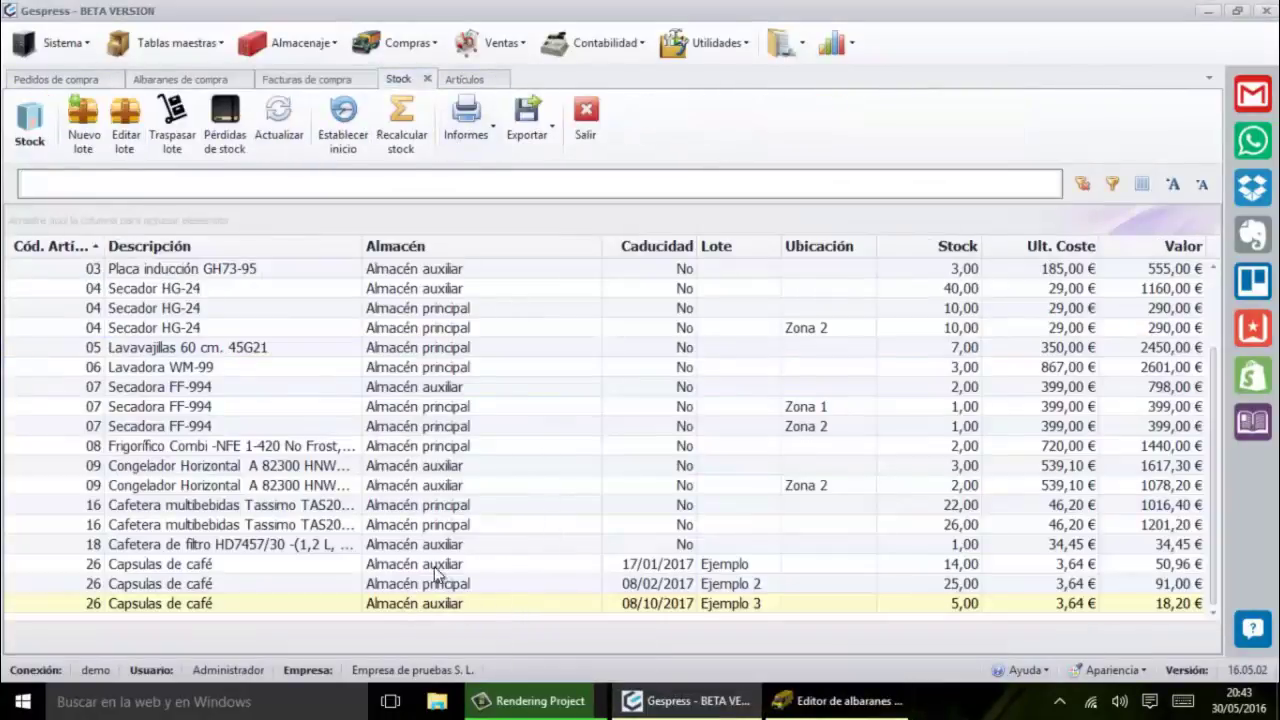
{"action": "left_click", "coordinate": [346, 173]}
{"action": "type", "text": "26"}
{"action": "key", "text": "BackSpace"}
{"action": "key", "text": "BackSpace"}
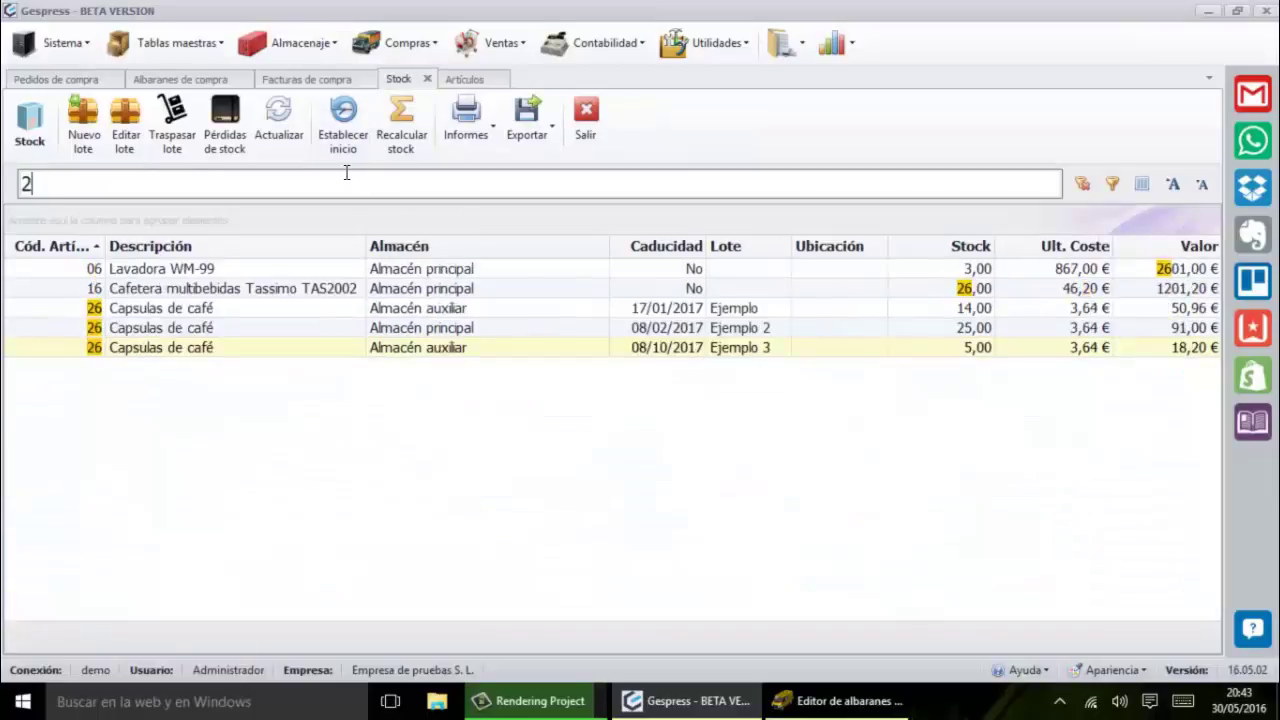
{"action": "type", "text": "capsu"}
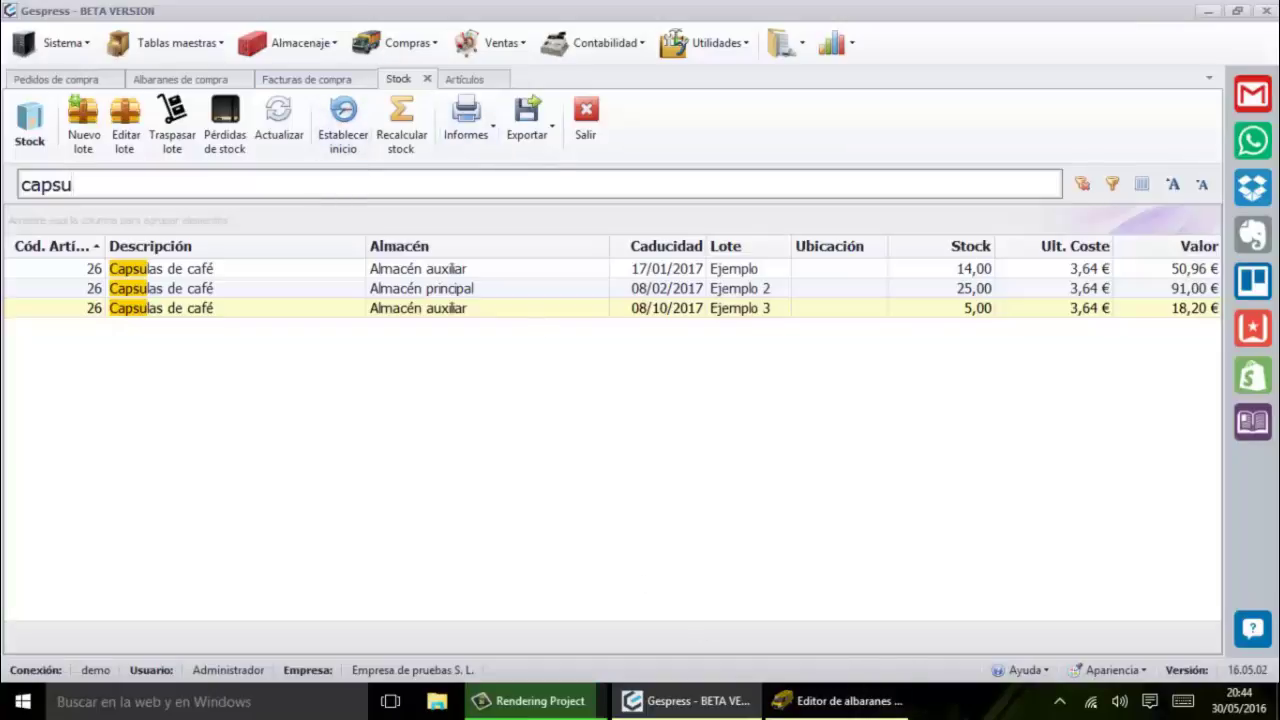
Step: Set the new delivery note's supplier to Suministros electrónicos S.L. and its warehouse to 02, Almacén auxiliar
{"action": "left_click", "coordinate": [877, 690]}
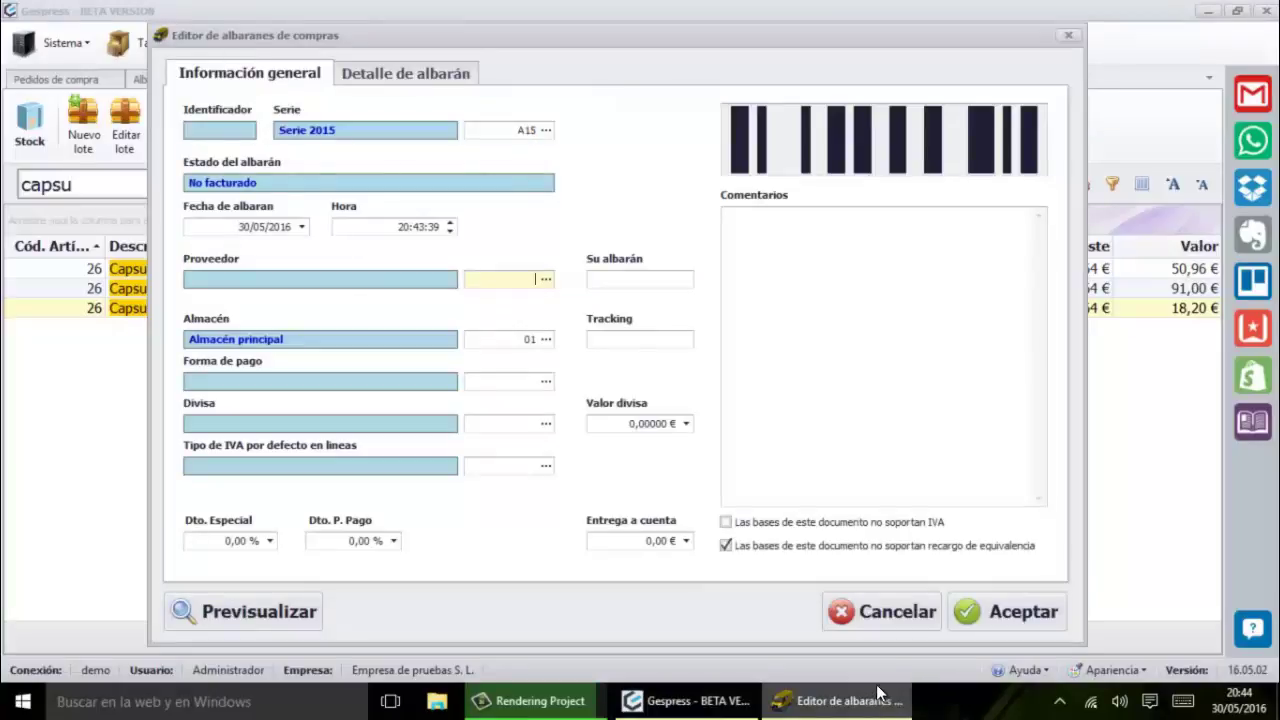
{"action": "key", "text": "F2"}
{"action": "key", "text": "Down"}
{"action": "key", "text": "Down"}
{"action": "key", "text": "Return"}
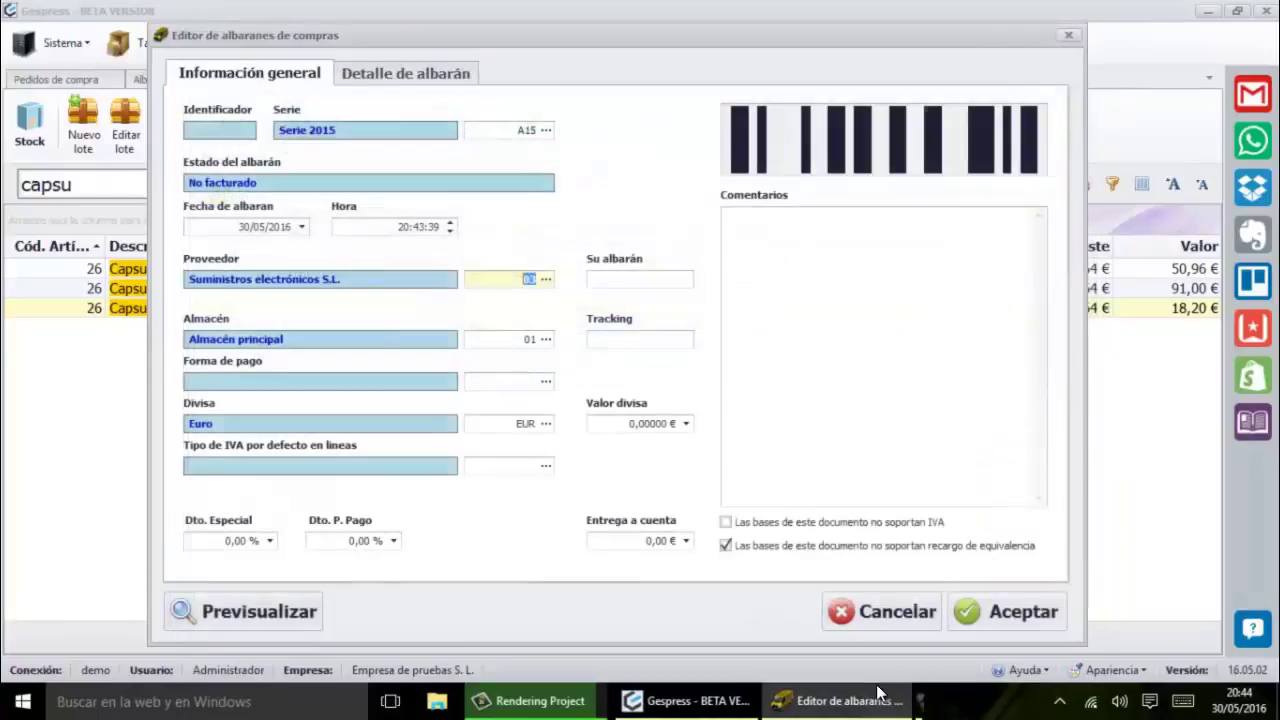
{"action": "key", "text": "Tab"}
{"action": "key", "text": "Tab"}
{"action": "type", "text": "02"}
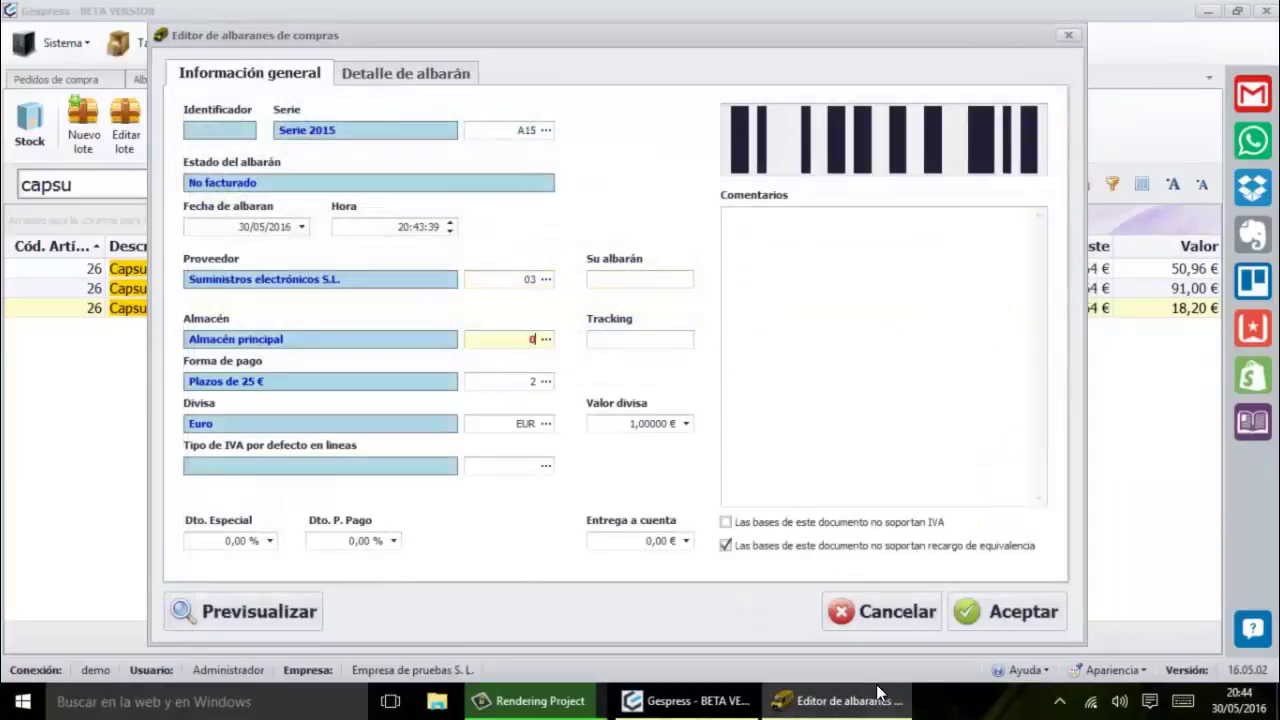
{"action": "key", "text": "Tab"}
{"action": "key", "text": "Tab"}
{"action": "key", "text": "Tab"}
{"action": "key", "text": "Tab"}
{"action": "key", "text": "Tab"}
{"action": "key", "text": "Tab"}
{"action": "key", "text": "Tab"}
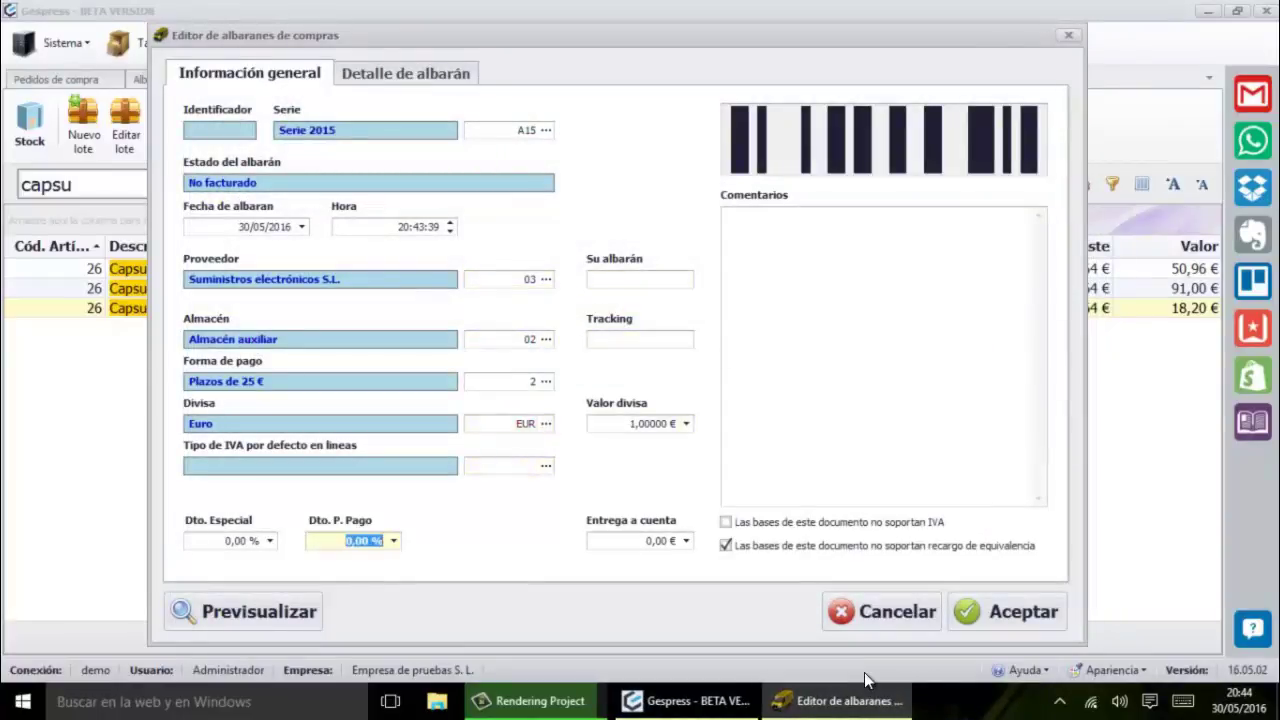
Step: Start a new delivery note line and choose article 26, Capsulas de café, by searching the articles for "caps"
{"action": "key", "text": "Tab"}
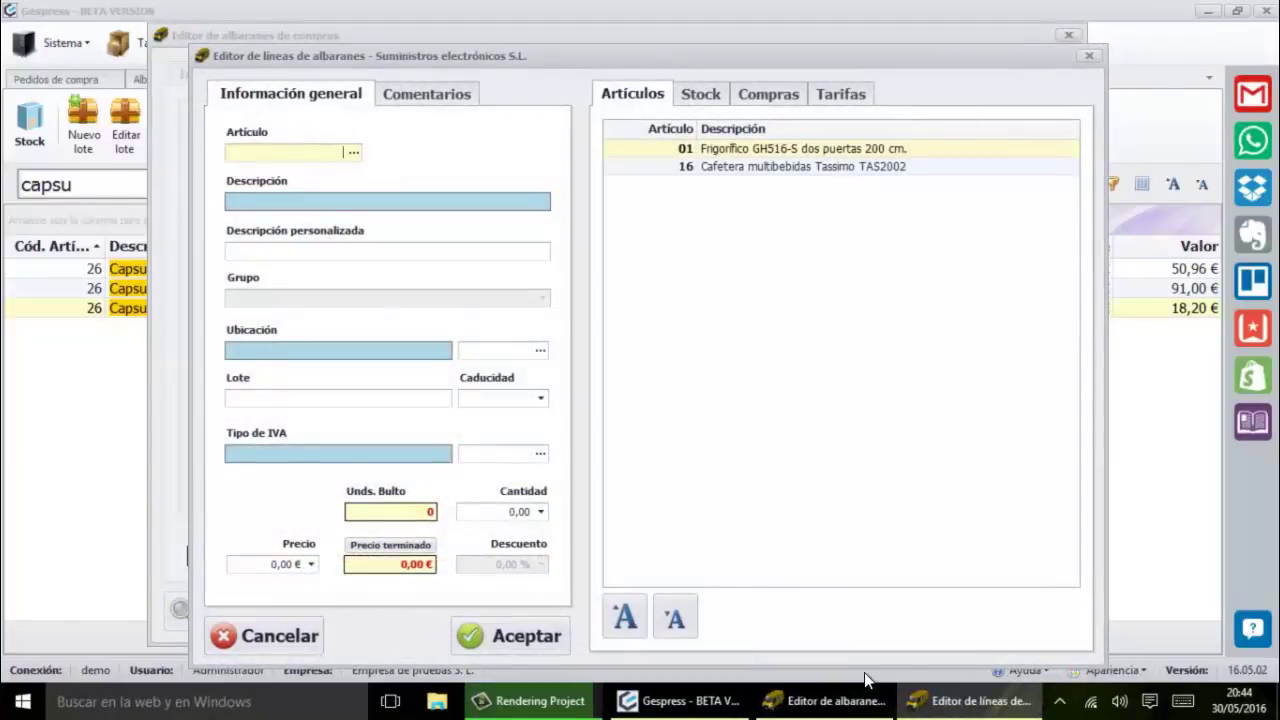
{"action": "key", "text": "Return"}
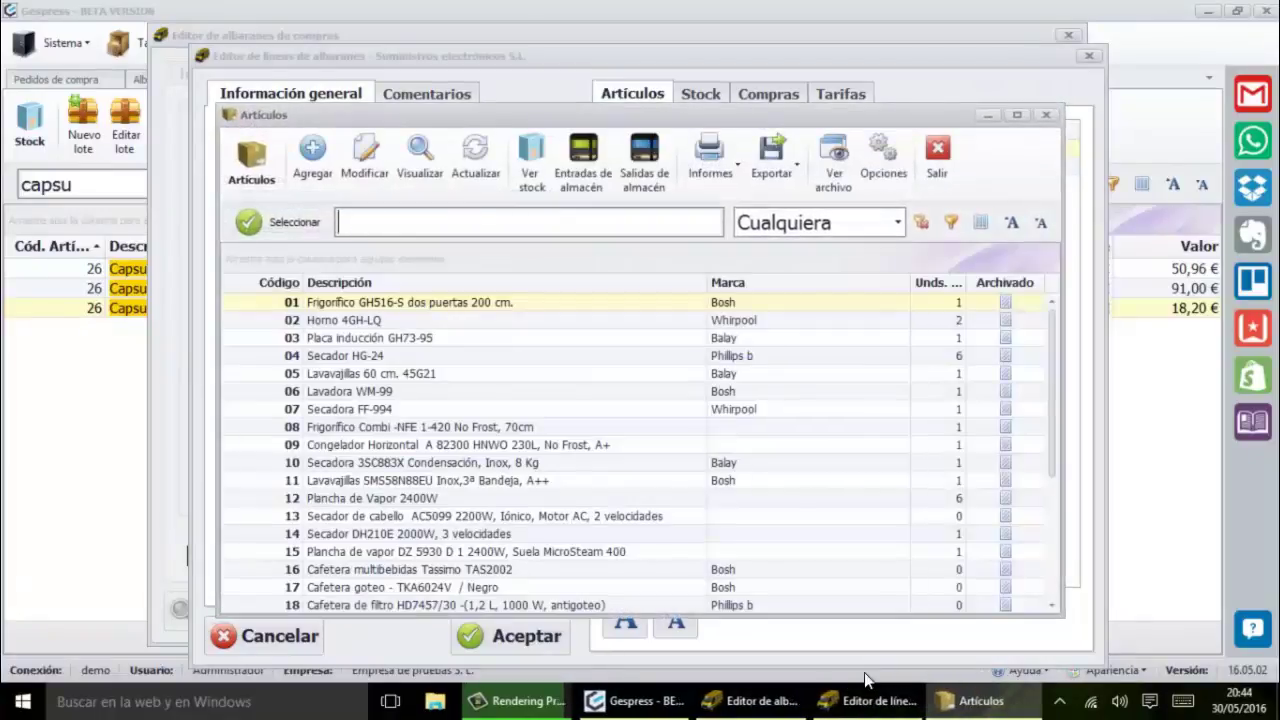
{"action": "type", "text": "caps"}
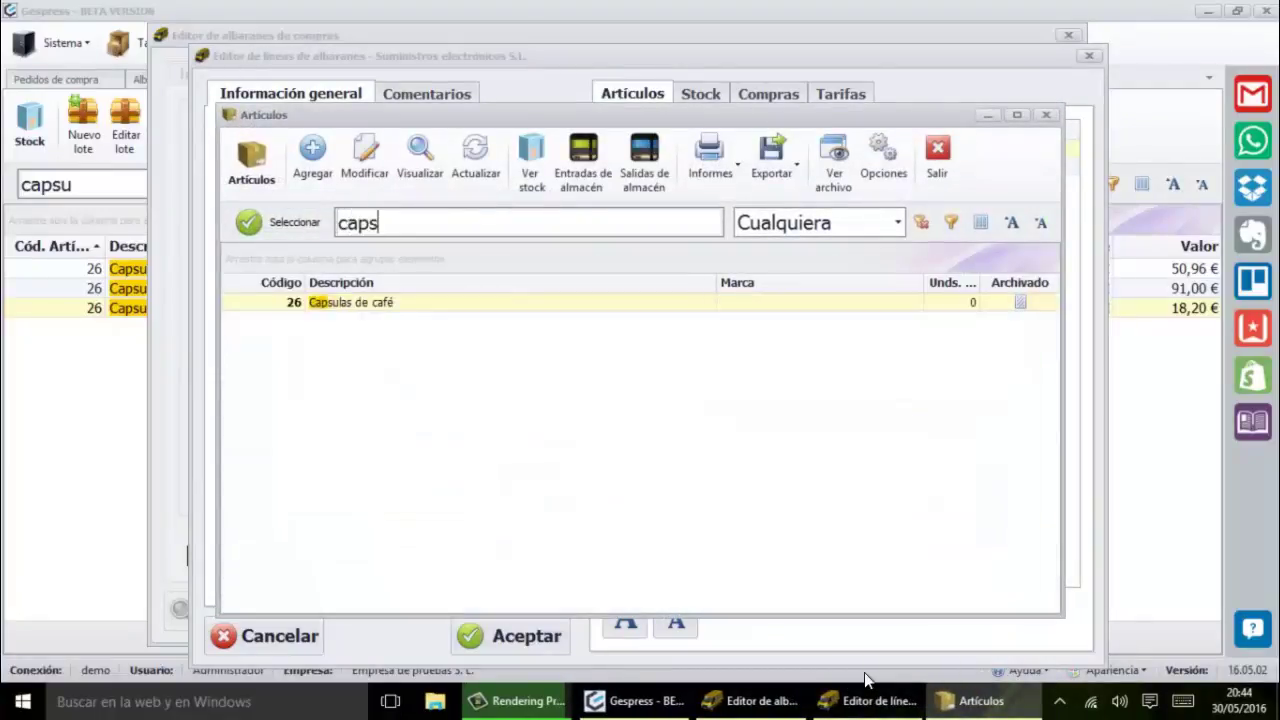
{"action": "key", "text": "Return"}
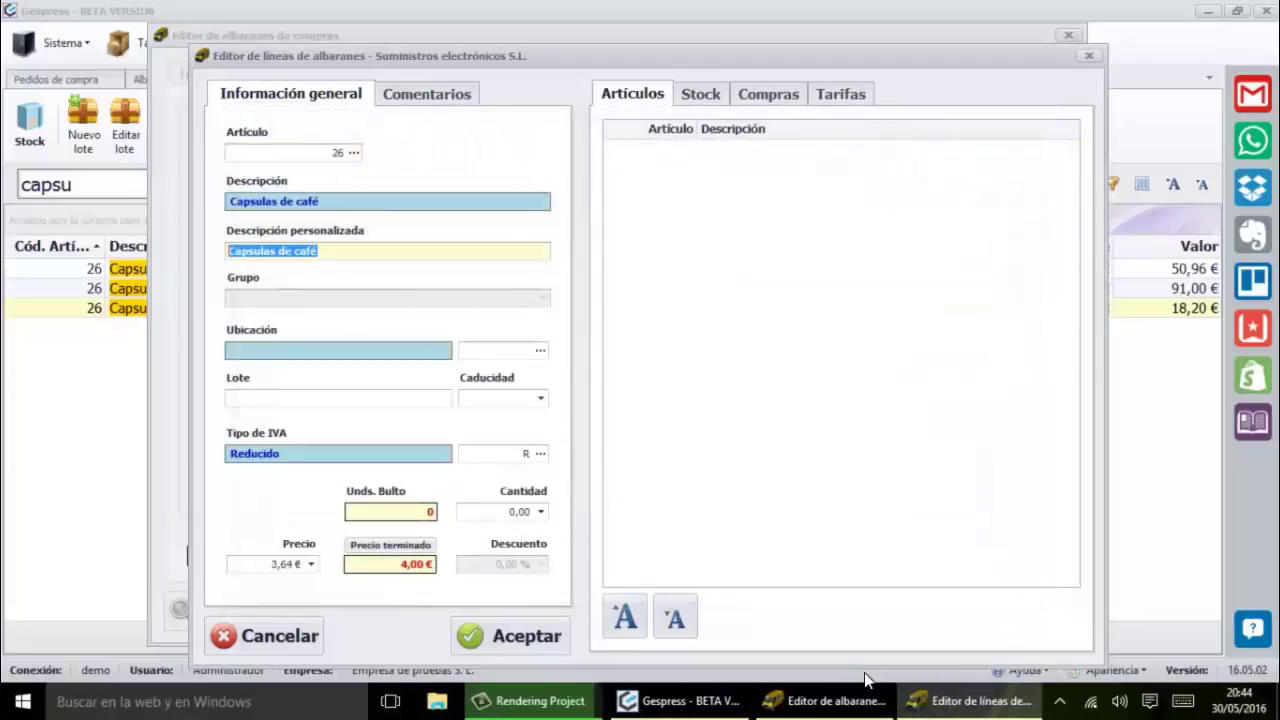
{"action": "key", "text": "Tab"}
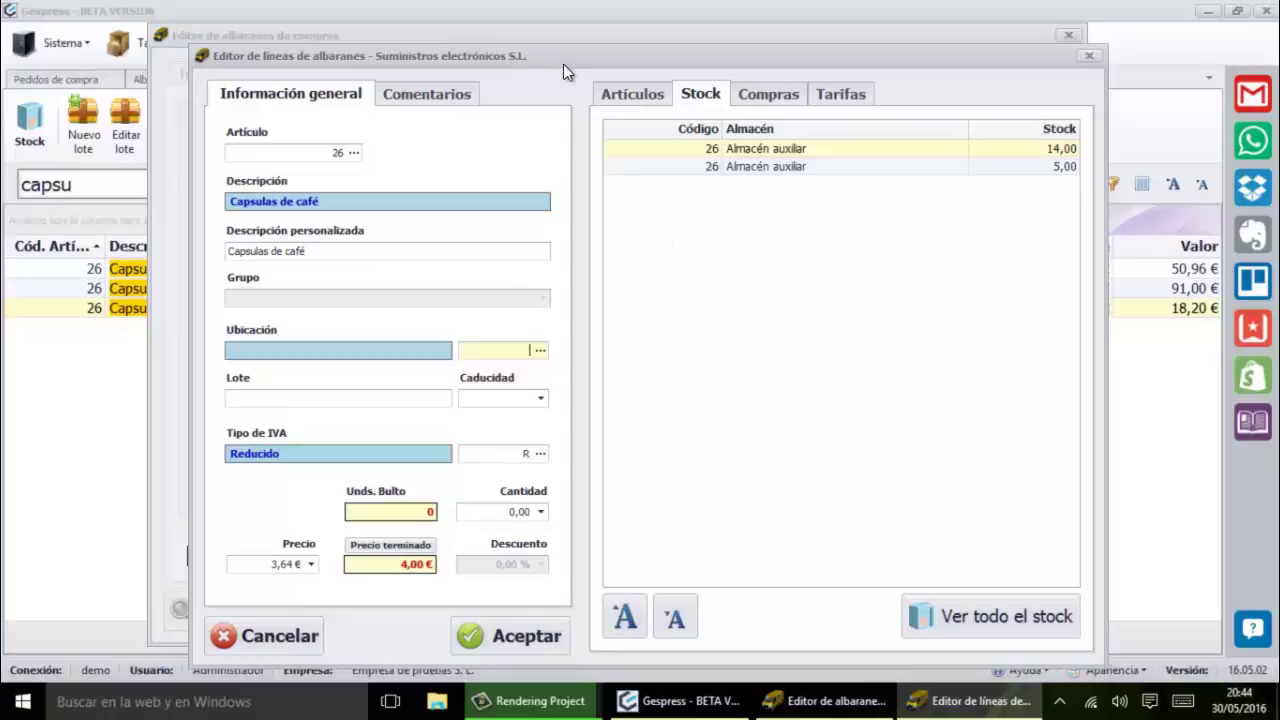
Step: Select the second stock entry of Capsulas de café, view the article's full stock and close that view
{"action": "left_click", "coordinate": [839, 170]}
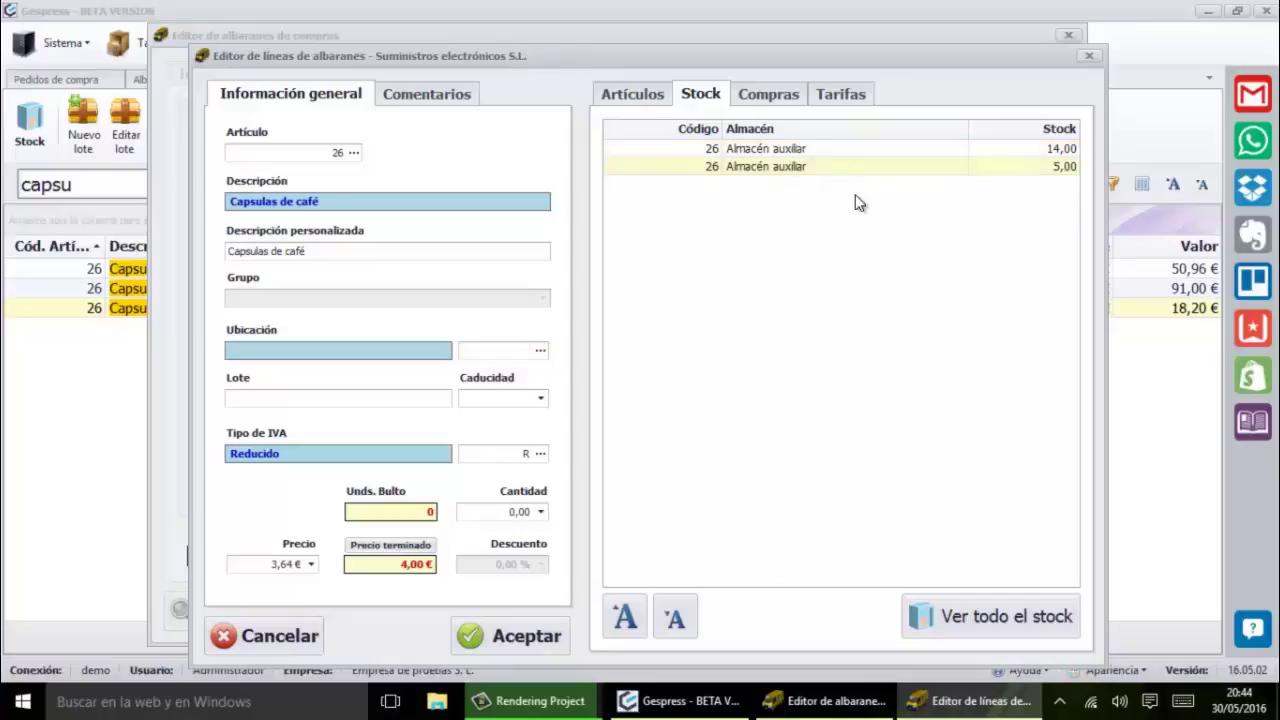
{"action": "left_click", "coordinate": [973, 614]}
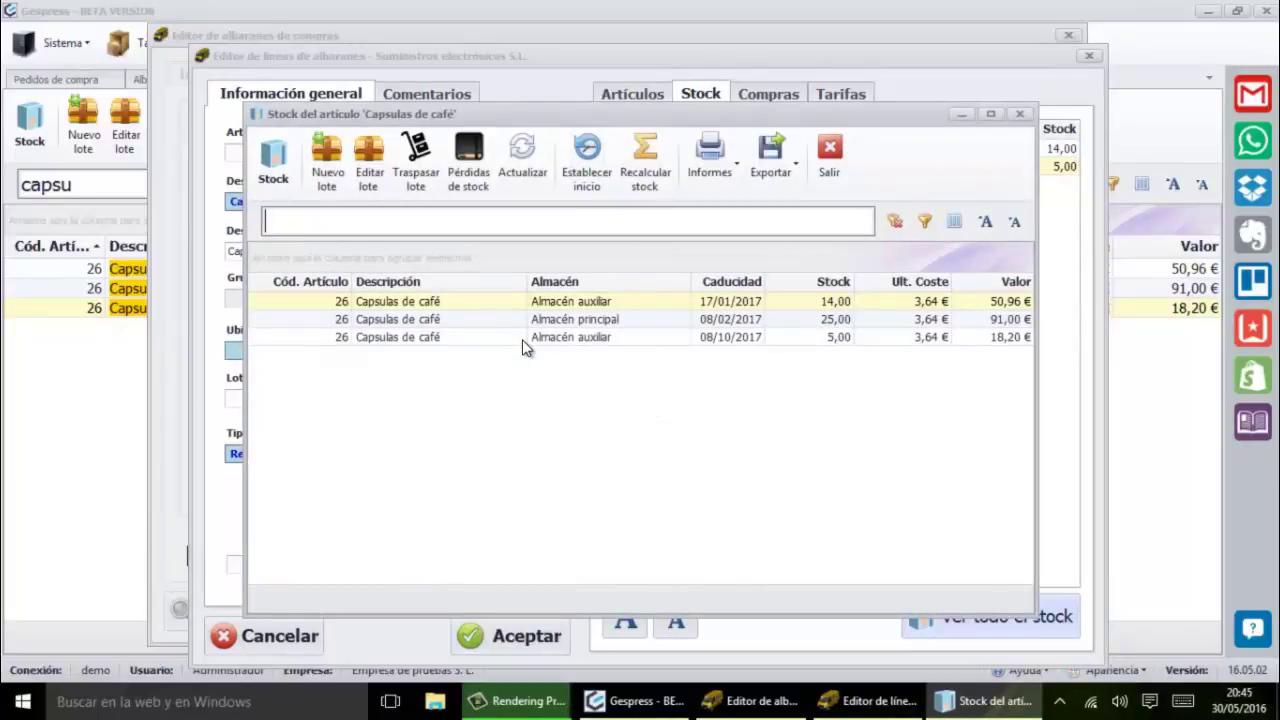
{"action": "left_click", "coordinate": [826, 172]}
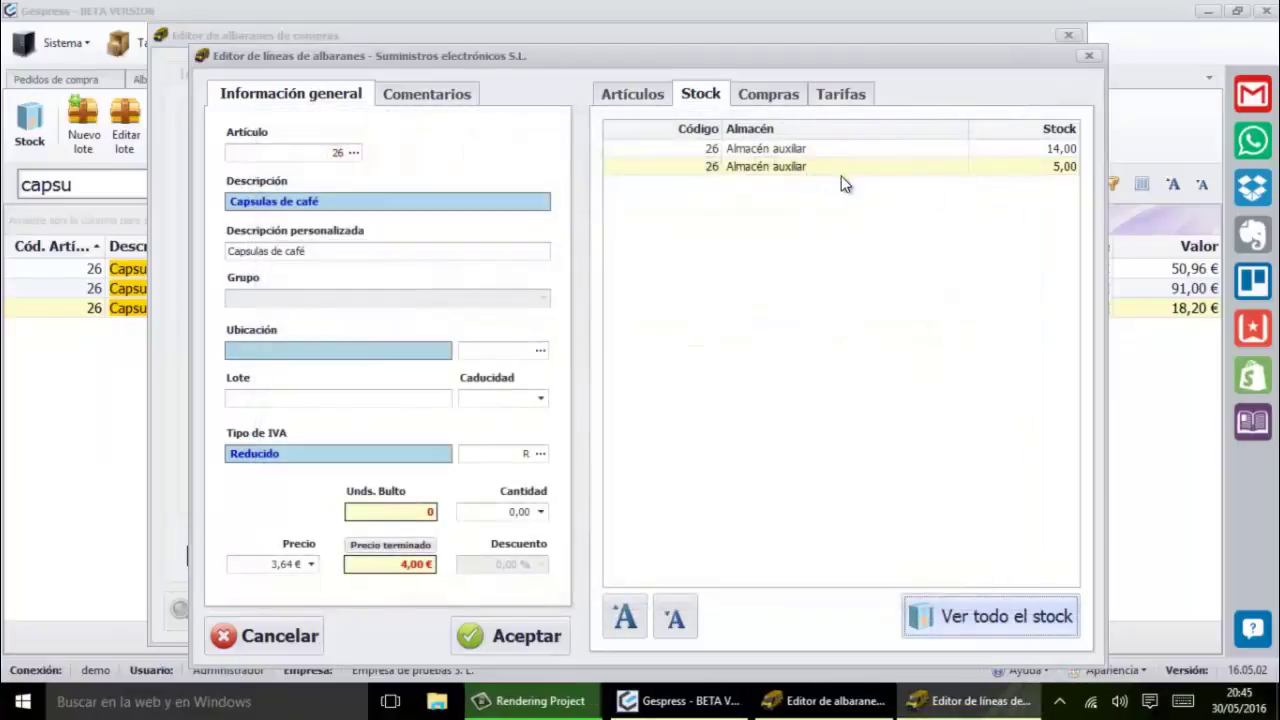
Step: Add the Lote and Caducidad columns before Stock in the line editor's stock list, leaving Ubicación and Valor out
{"action": "right_click", "coordinate": [925, 140]}
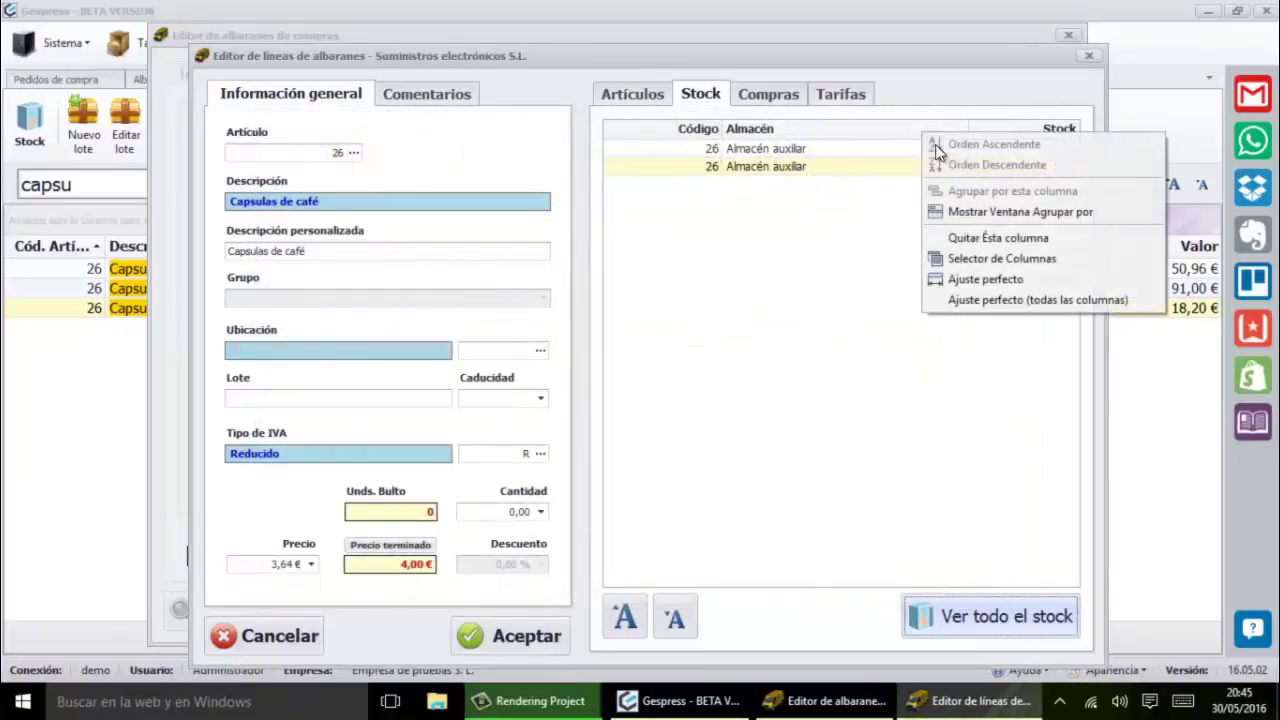
{"action": "left_click", "coordinate": [1020, 260]}
{"action": "left_click_drag", "start_coordinate": [941, 538], "coordinate": [890, 170]}
{"action": "left_click_drag", "start_coordinate": [965, 516], "coordinate": [987, 160]}
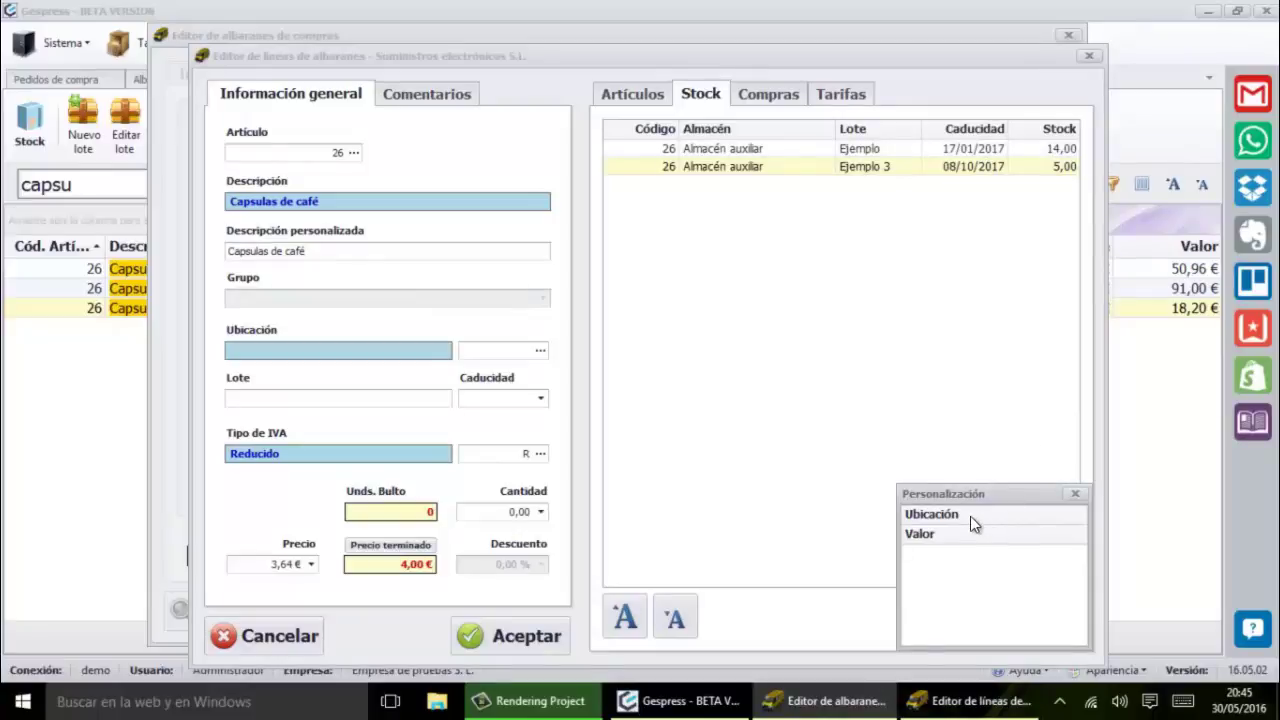
{"action": "left_click_drag", "start_coordinate": [969, 516], "coordinate": [839, 63]}
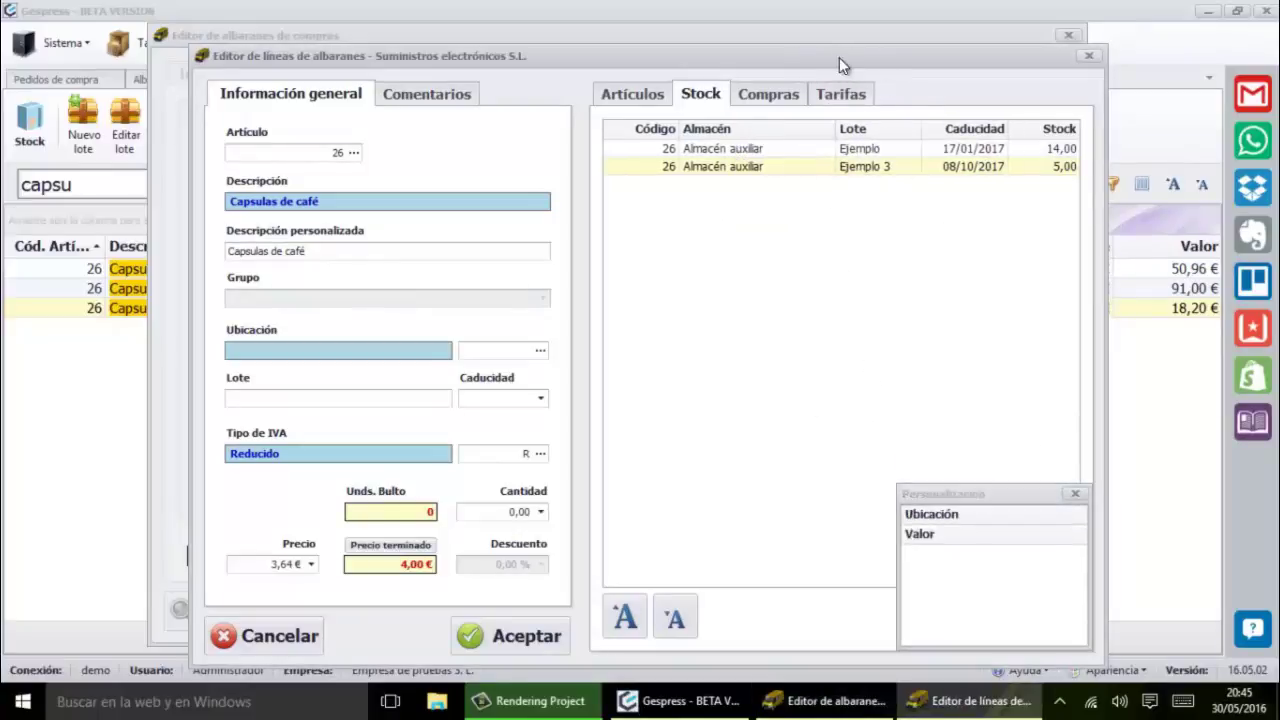
{"action": "left_click_drag", "start_coordinate": [951, 537], "coordinate": [1049, 63]}
{"action": "left_click", "coordinate": [1075, 493]}
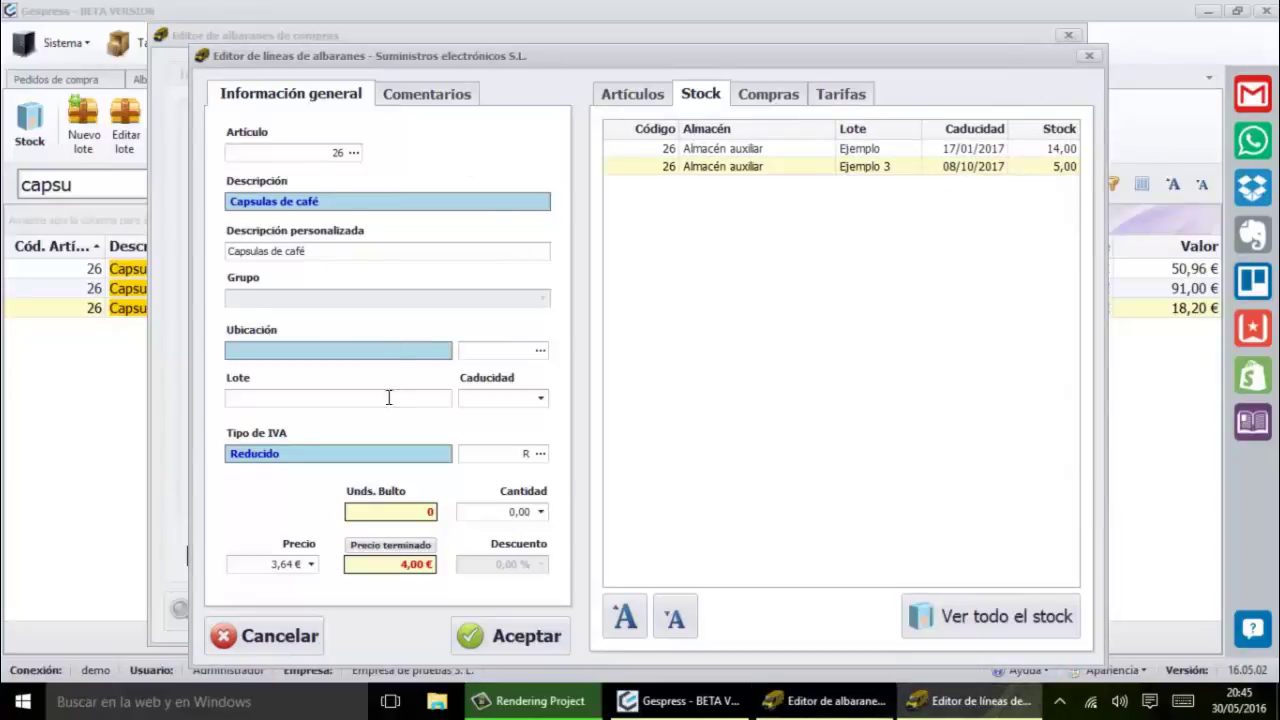
Step: Set the Capsulas de café line's quantity to 2 and show the article's previous purchases at the price field
{"action": "left_click", "coordinate": [324, 151]}
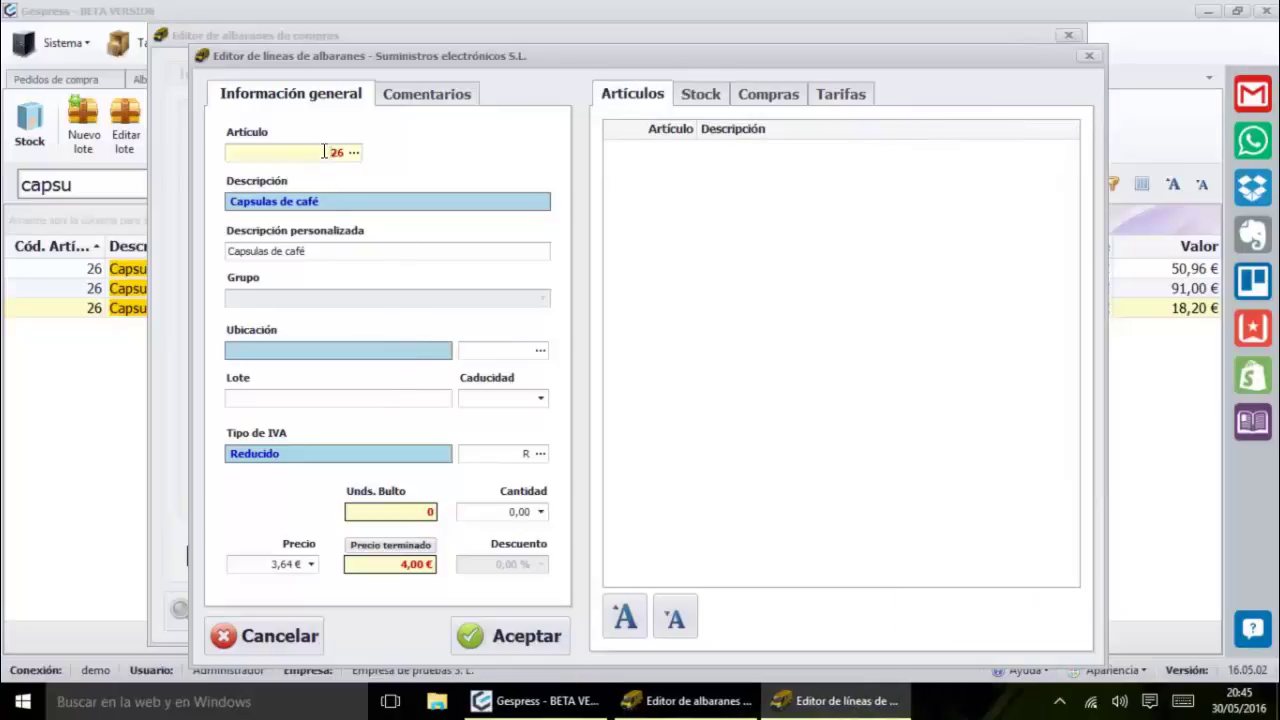
{"action": "key", "text": "Tab"}
{"action": "key", "text": "Tab"}
{"action": "key", "text": "Tab"}
{"action": "key", "text": "Tab"}
{"action": "key", "text": "Tab"}
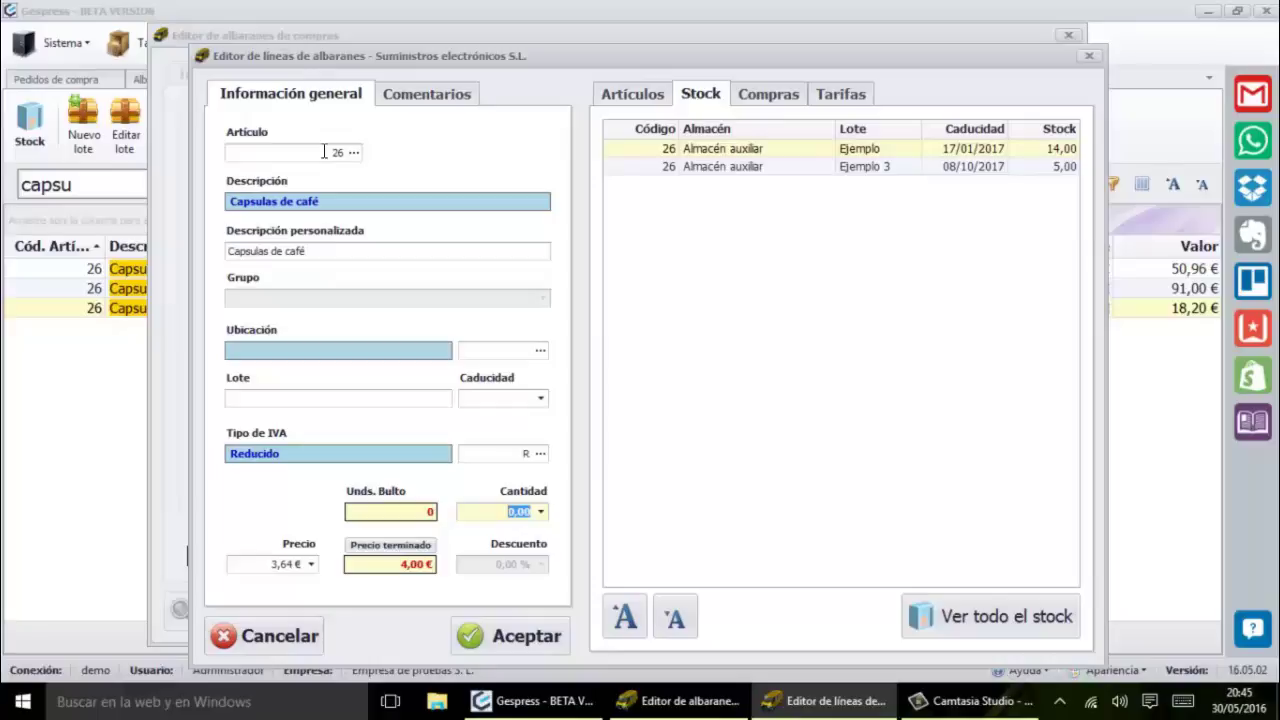
{"action": "type", "text": "2"}
{"action": "key", "text": "Tab"}
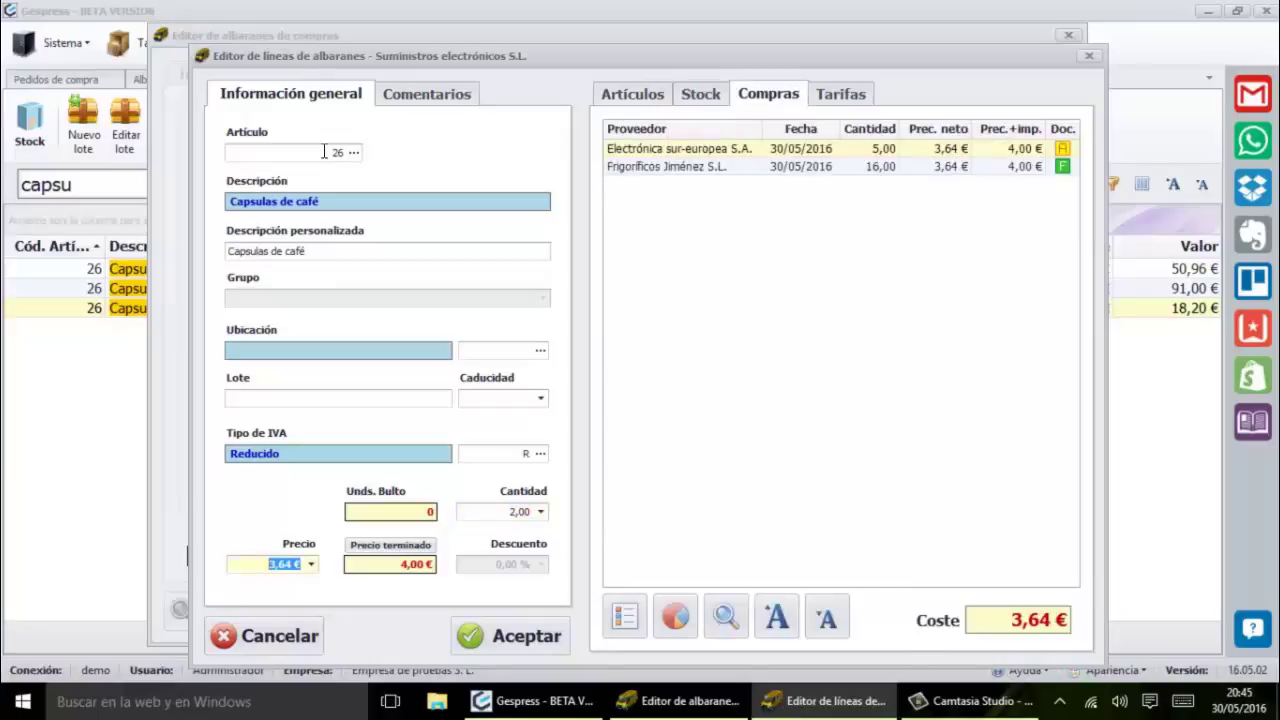
{"action": "left_click_drag", "start_coordinate": [457, 53], "coordinate": [426, 39]}
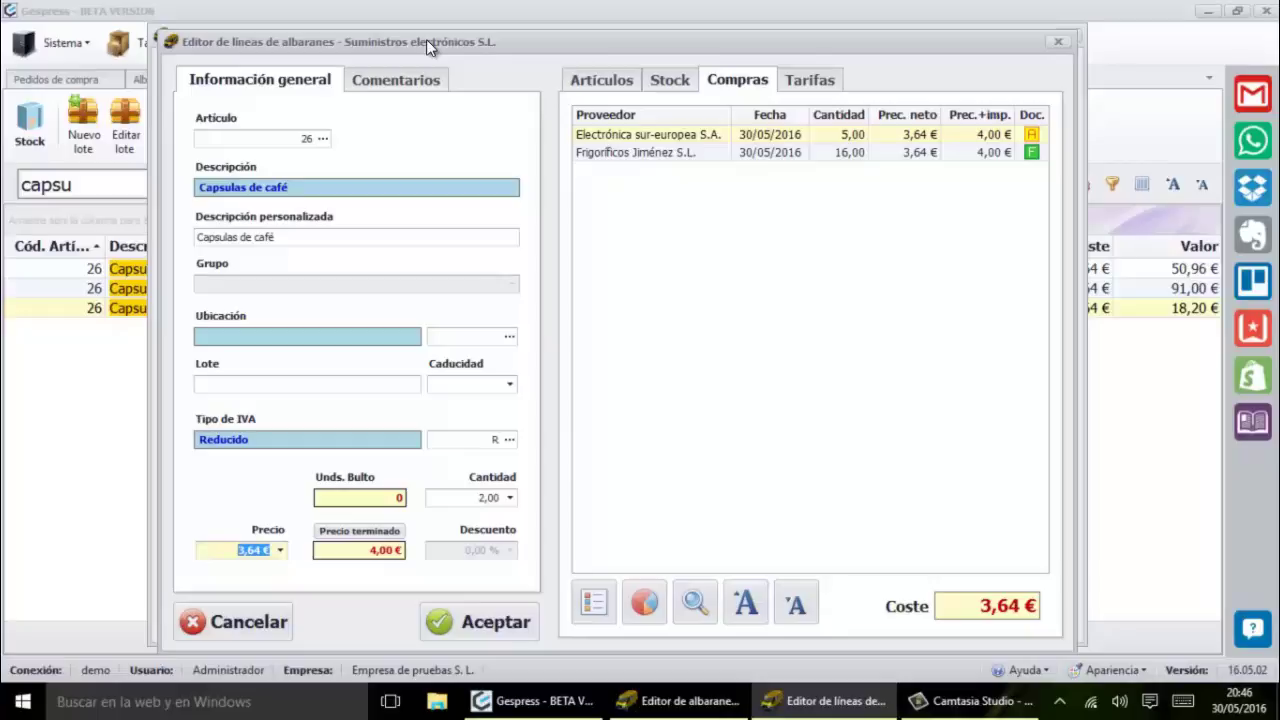
Step: Cancel the Capsulas de café line and discard the new delivery note without saving
{"action": "left_click", "coordinate": [272, 631]}
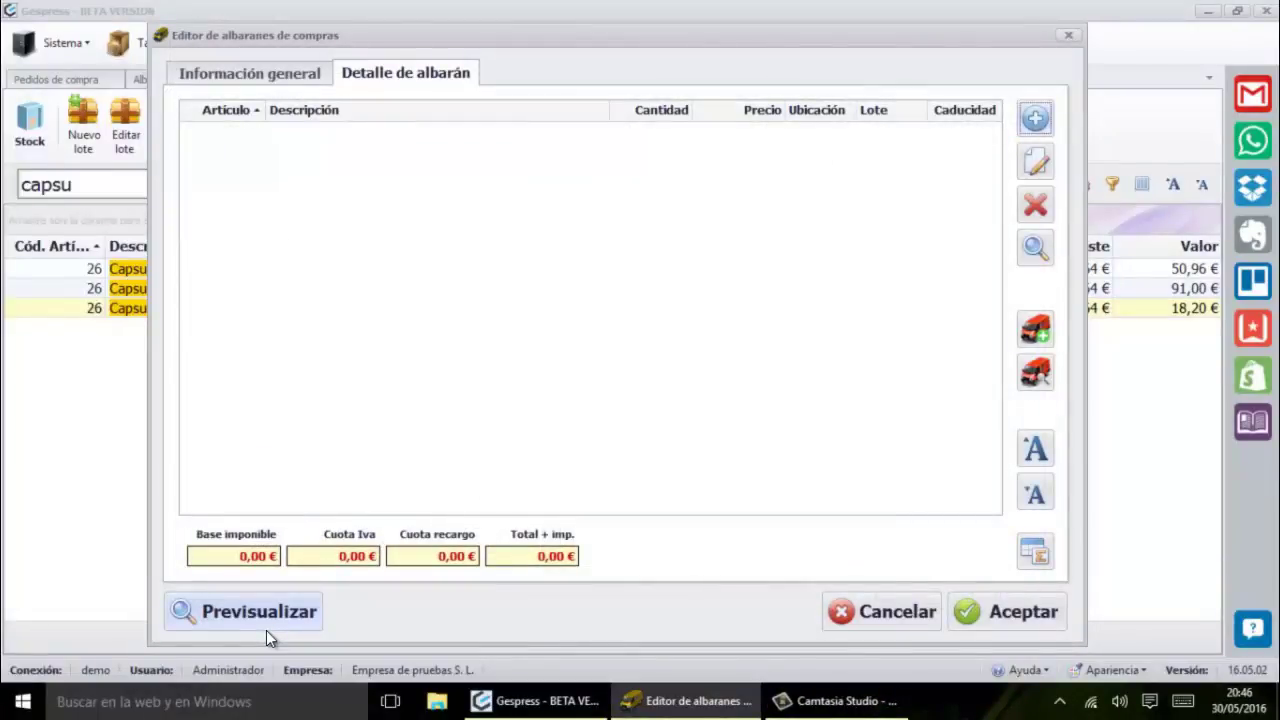
{"action": "left_click", "coordinate": [897, 611]}
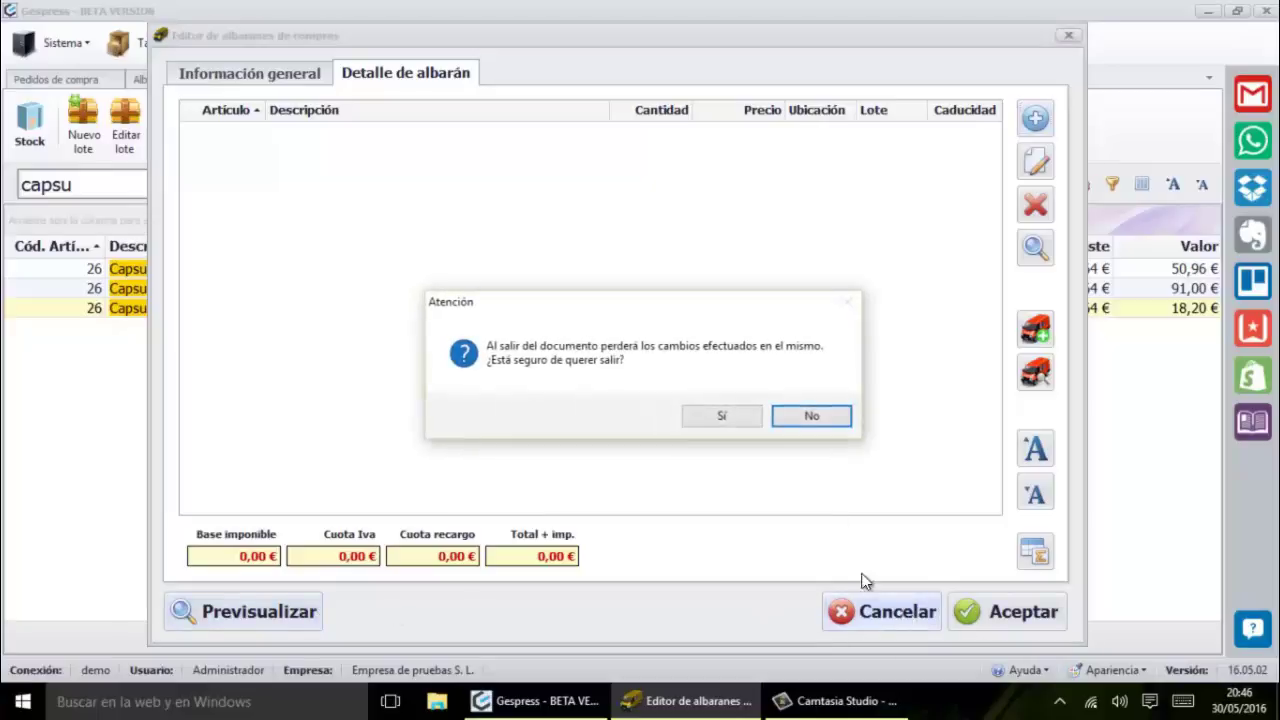
{"action": "left_click", "coordinate": [726, 413]}
Step: Open the Electrostocks S.A. purchase order, view its Frigorífico Combi line in the line editor, and leave both without saving
{"action": "left_click", "coordinate": [72, 77]}
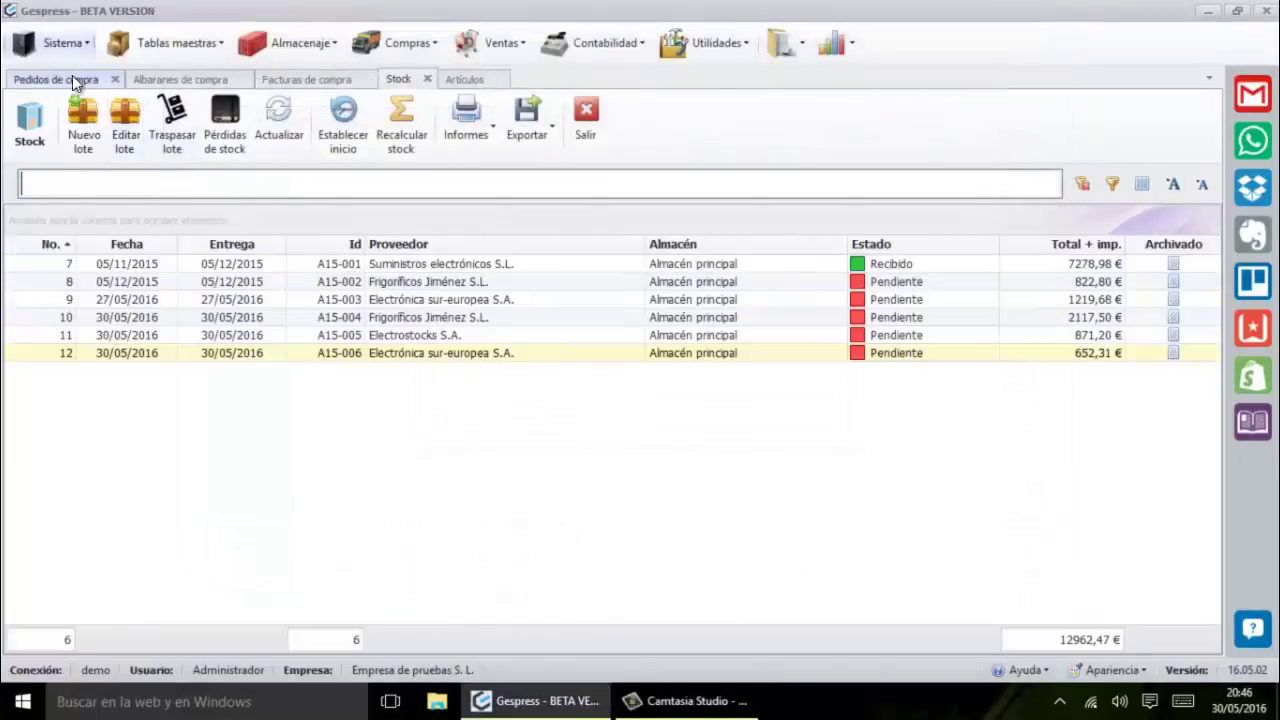
{"action": "double_click", "coordinate": [240, 336]}
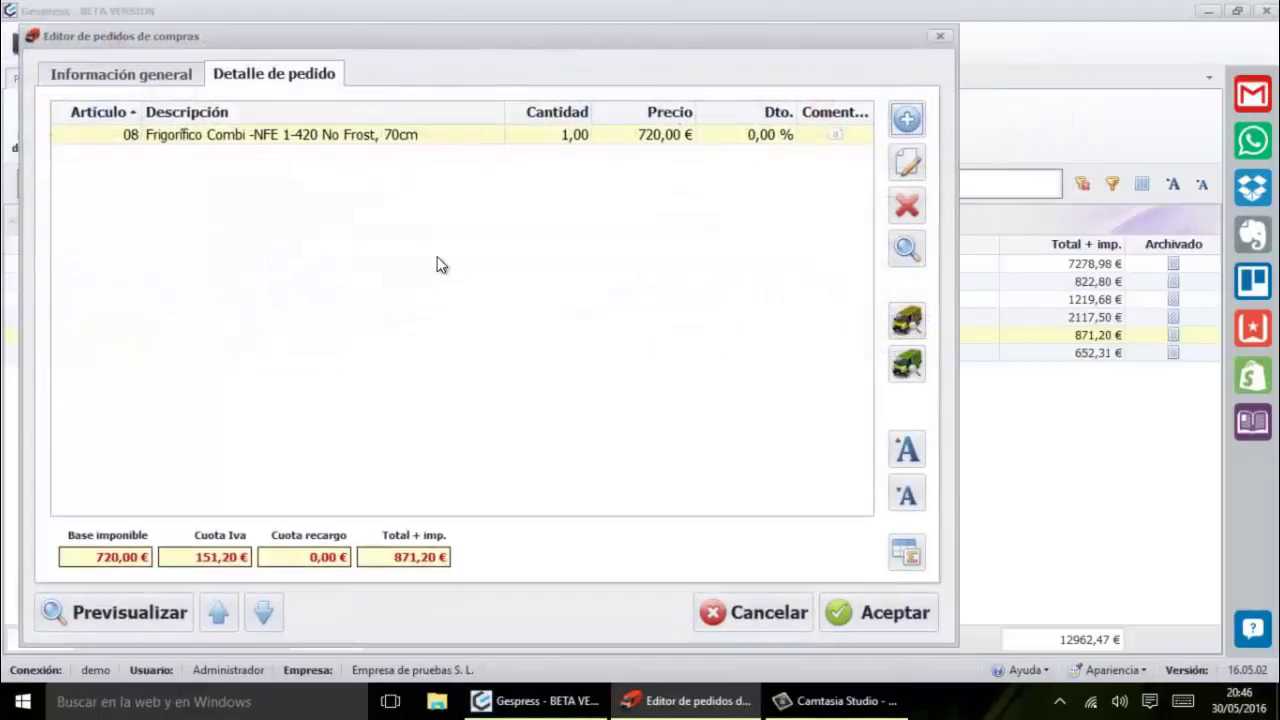
{"action": "left_click", "coordinate": [906, 162]}
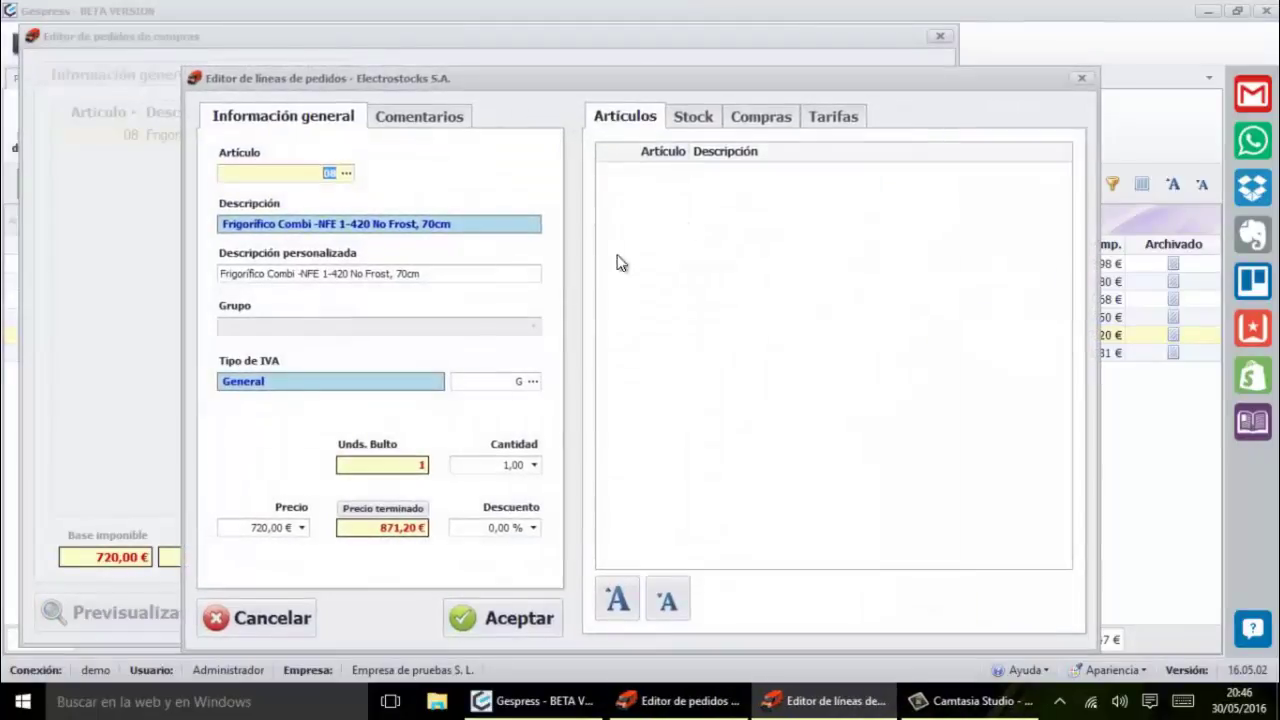
{"action": "left_click", "coordinate": [275, 622]}
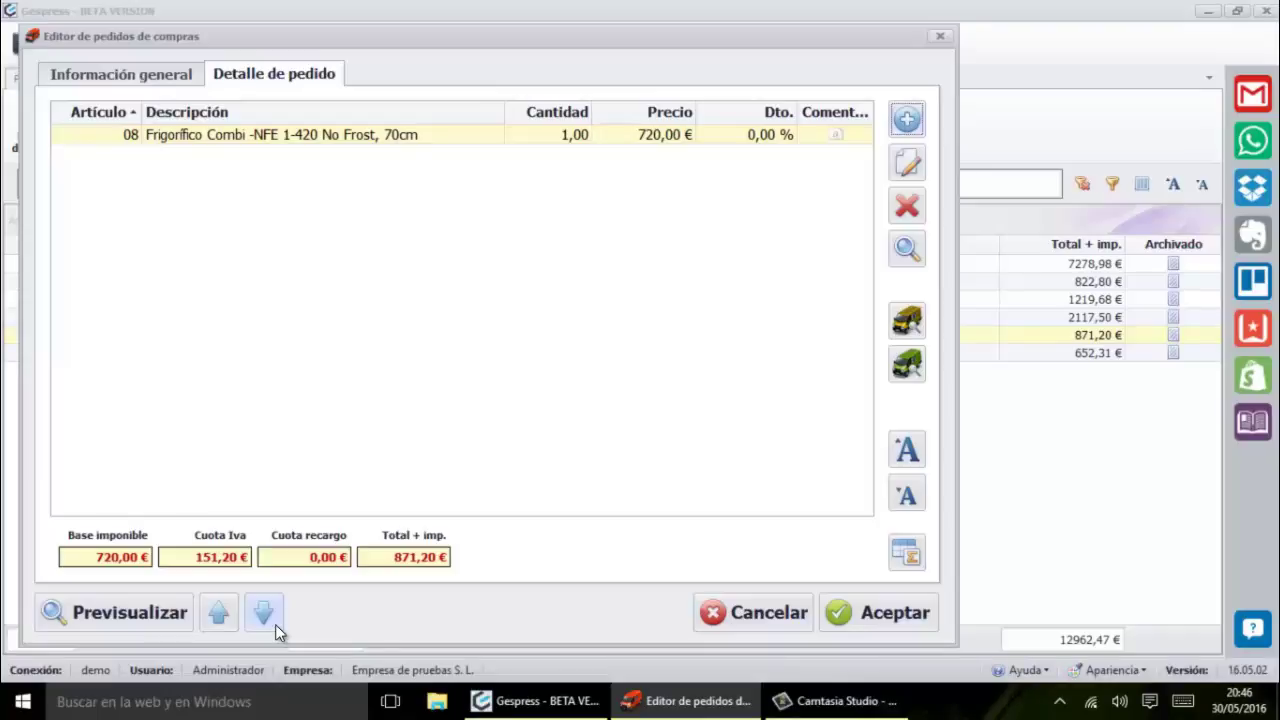
{"action": "left_click", "coordinate": [275, 624]}
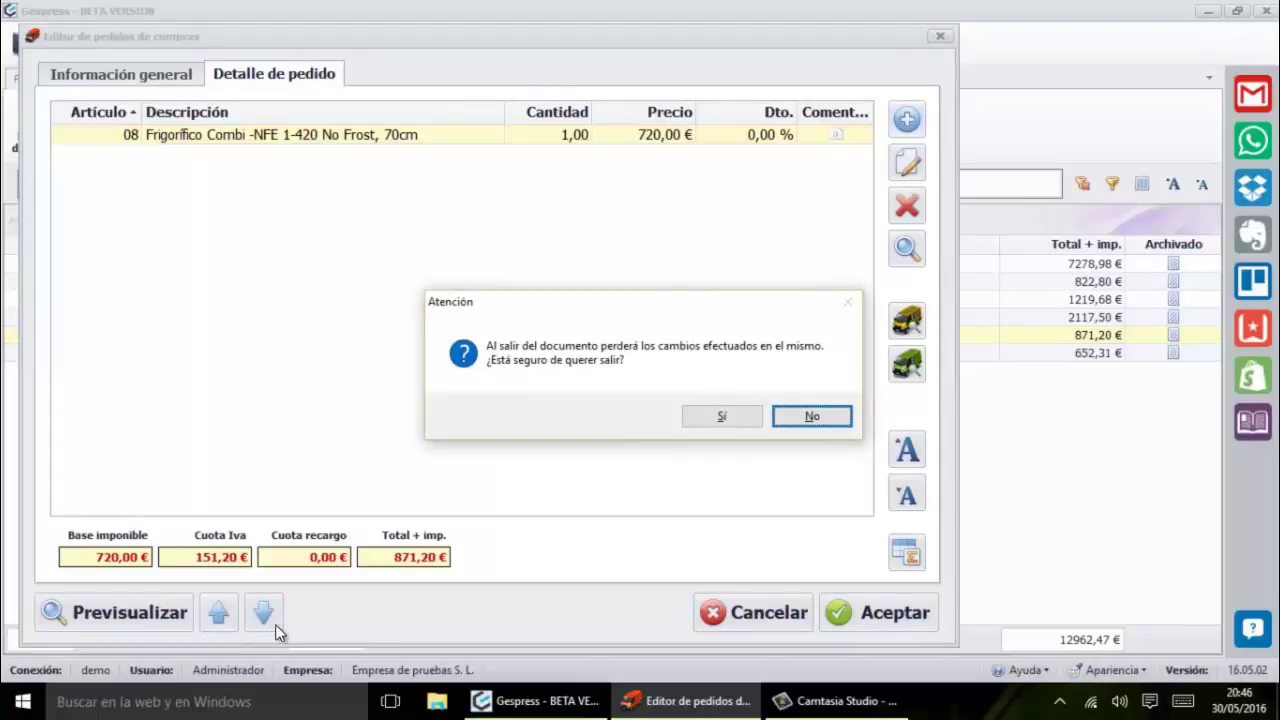
{"action": "key", "text": "Left"}
{"action": "key", "text": "Return"}
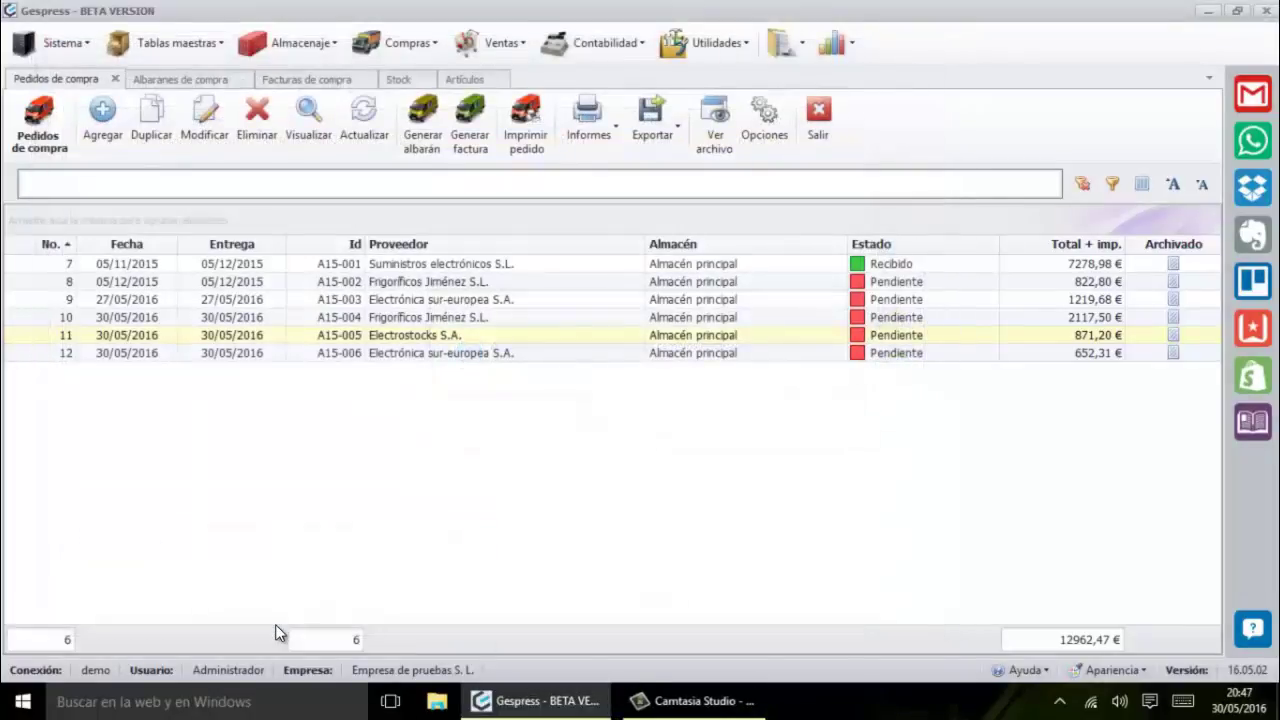